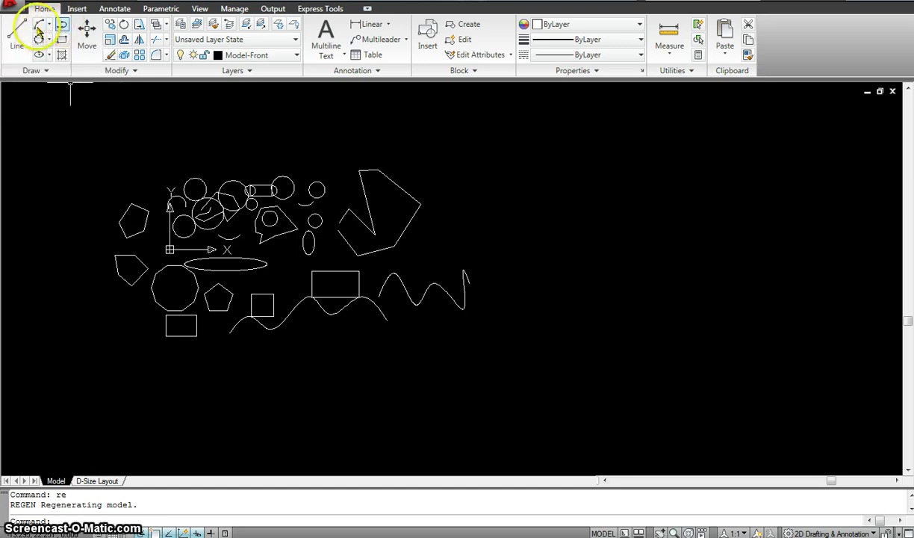
- Expand the Draw panel's extra tools to reveal the Construction Line tool
left_click(44, 71)
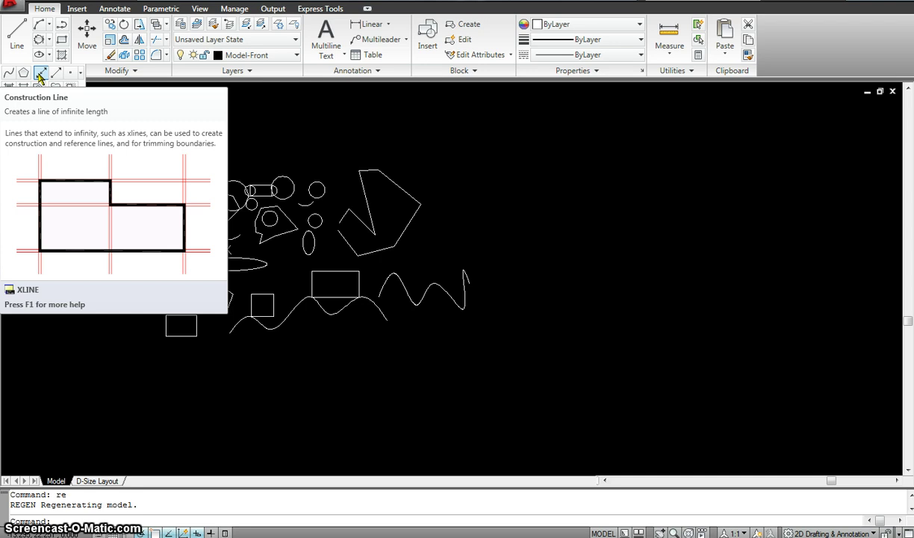
- Draw a horizontal construction line above the shapes and a vertical one through them
left_click(40, 73)
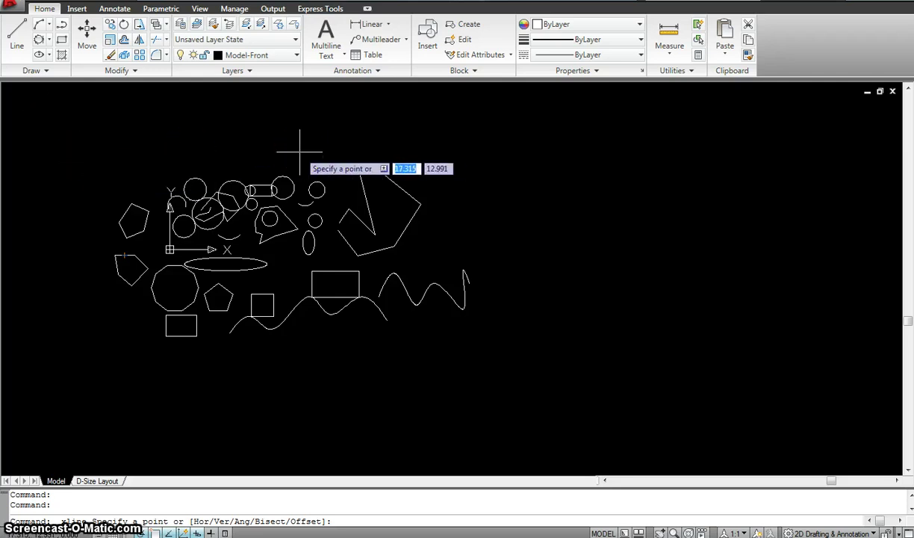
left_click_drag(284, 149, 268, 145)
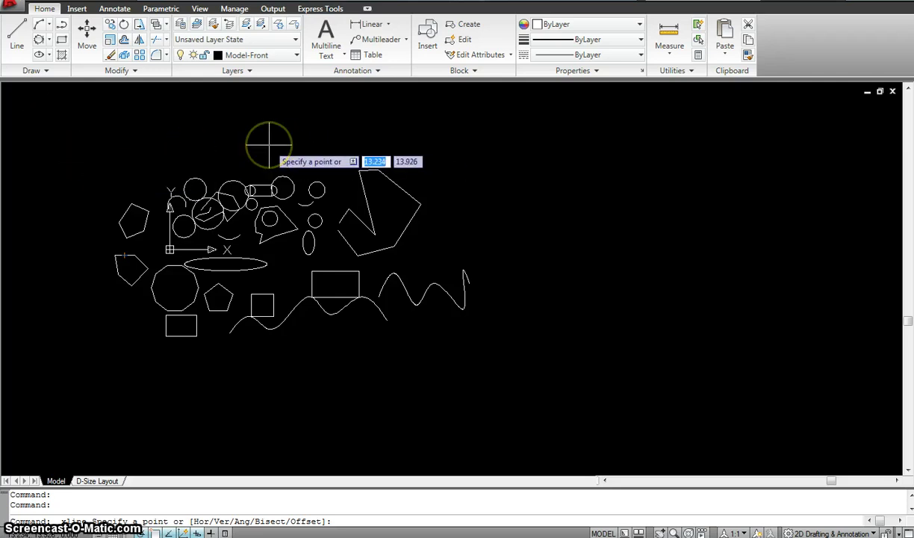
left_click(269, 145)
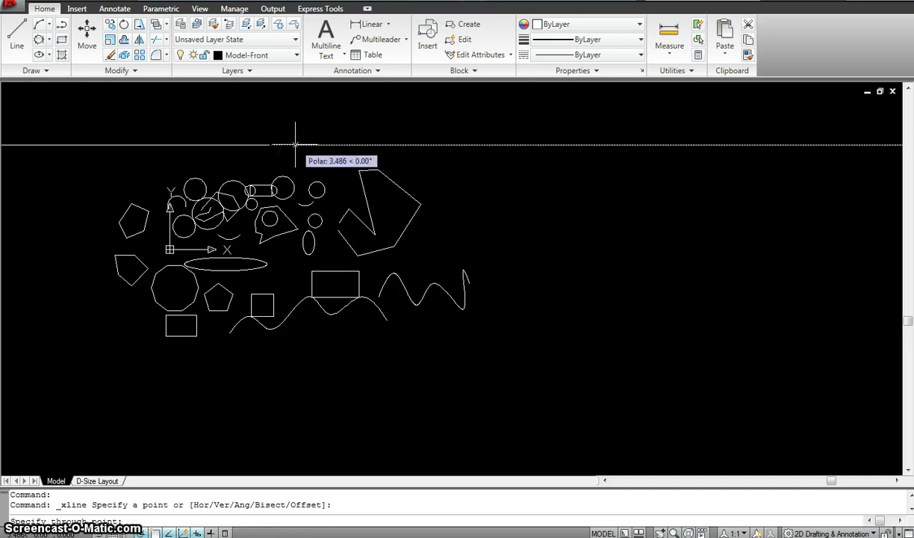
left_click(280, 142)
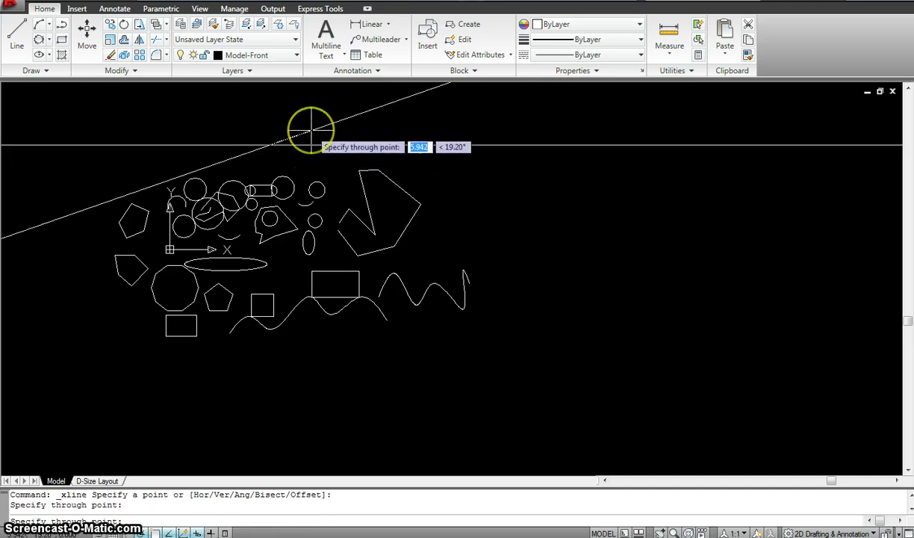
key("Escape")
key("Return")
left_click(323, 130)
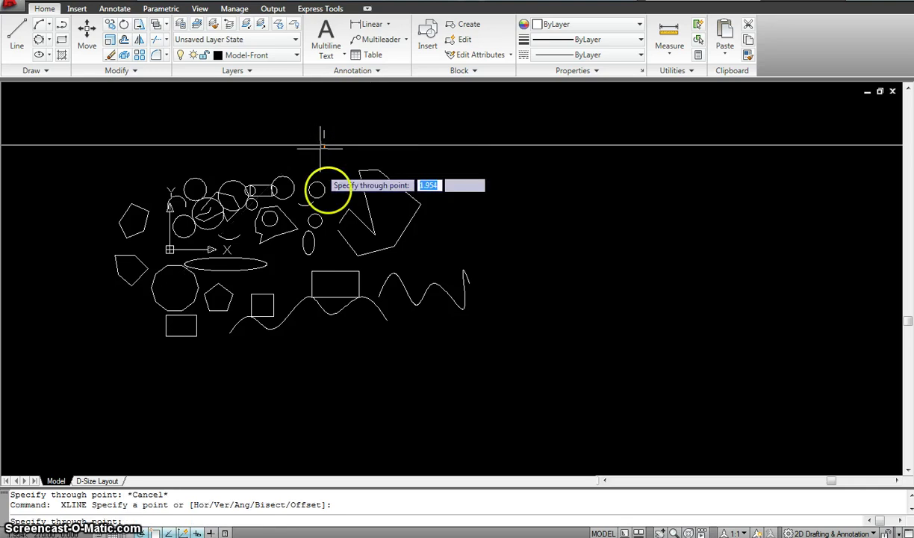
left_click(325, 236)
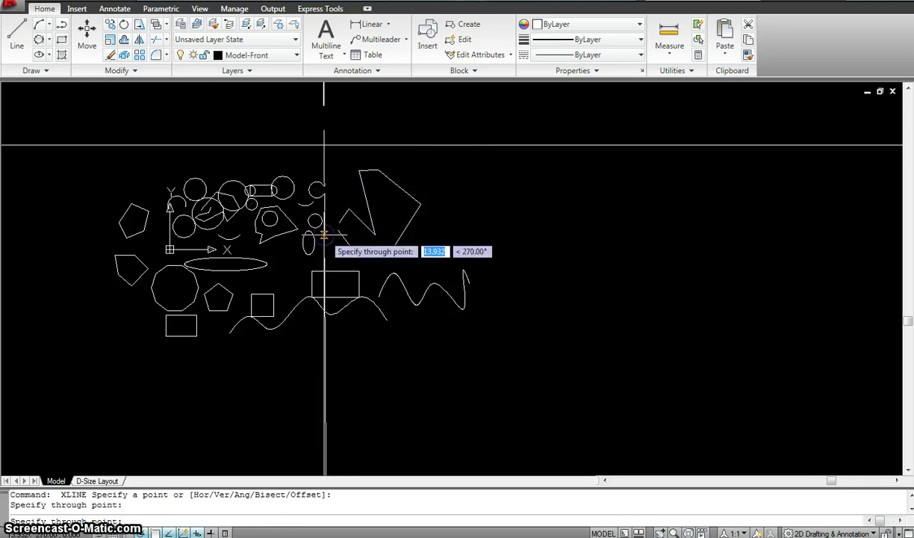
- Add a slanted construction line right of the shapes and a vertical one at the far right
right_click(592, 171)
left_click(579, 126)
key("Escape")
key("Return")
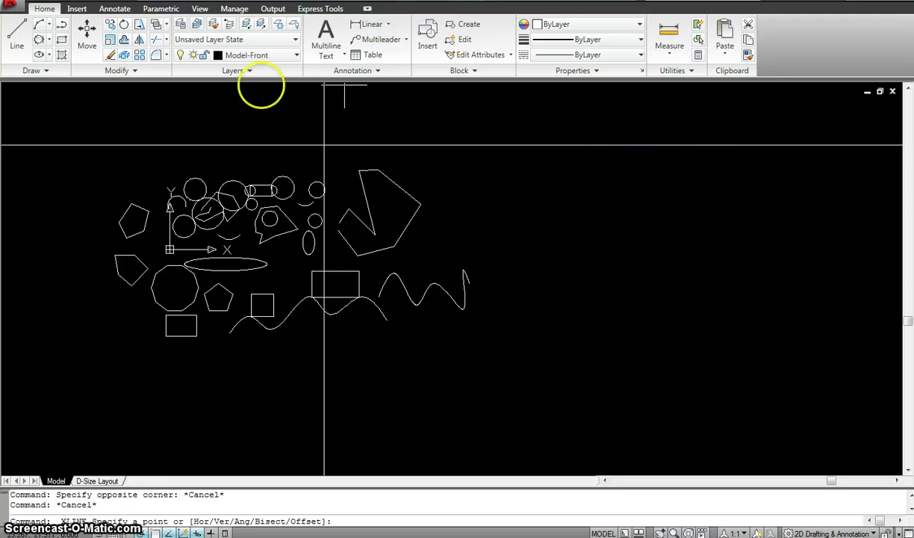
left_click(607, 117)
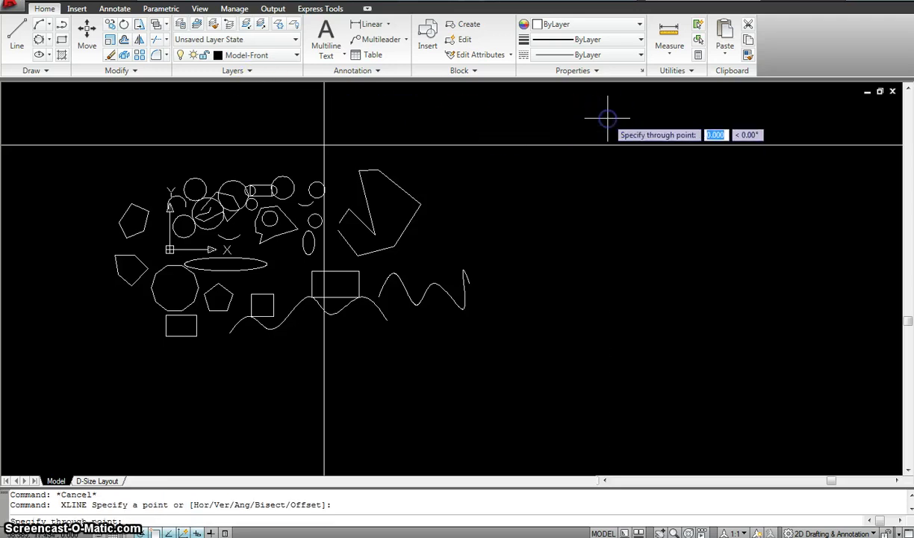
left_click(578, 180)
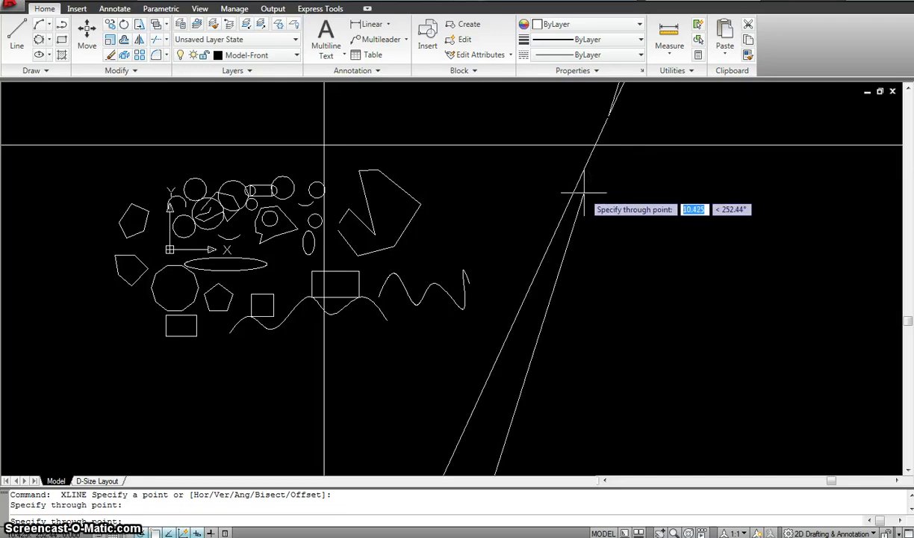
key("Return")
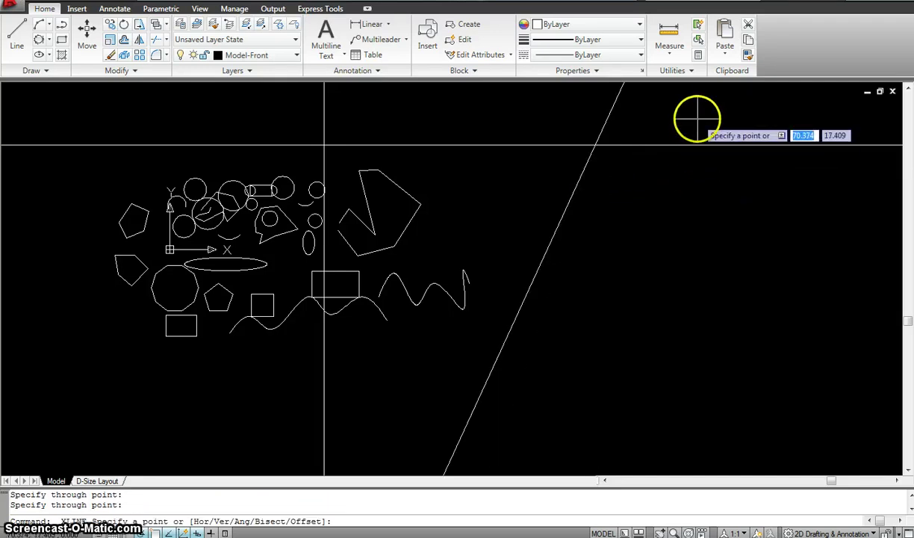
left_click(697, 119)
left_click(698, 176)
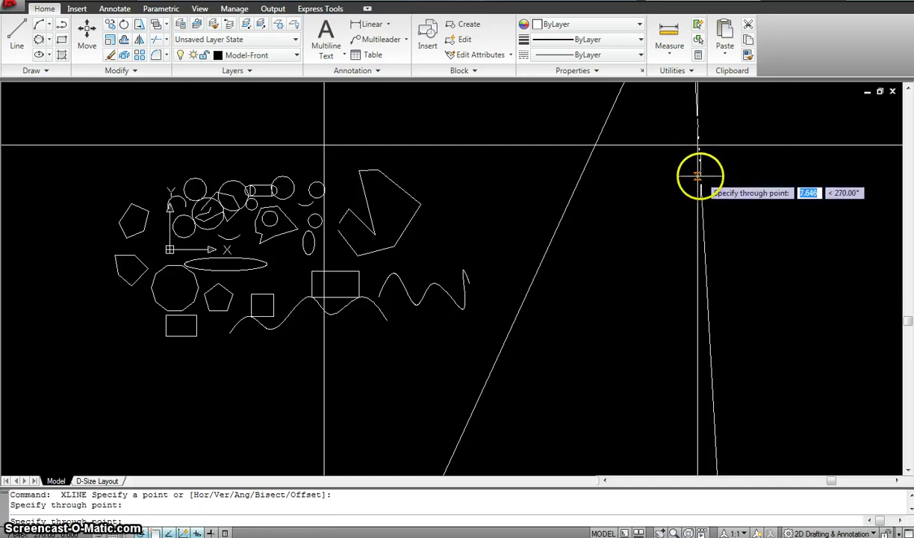
key("Return")
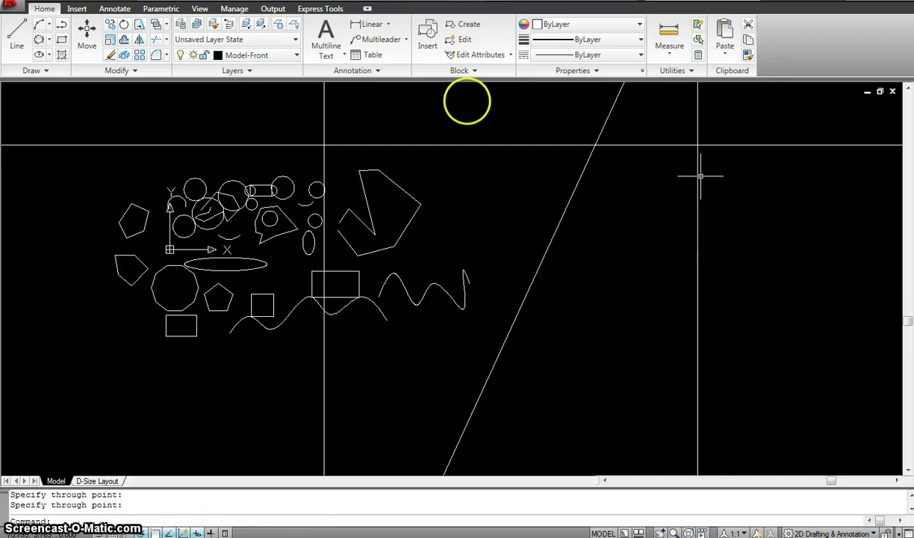
- Add a vertical construction line to the left of the shapes
left_click(41, 70)
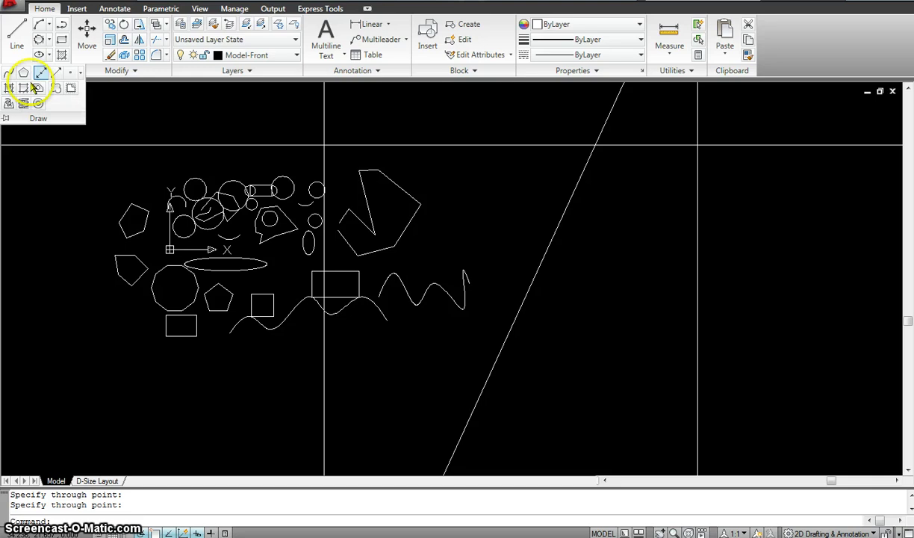
left_click(40, 73)
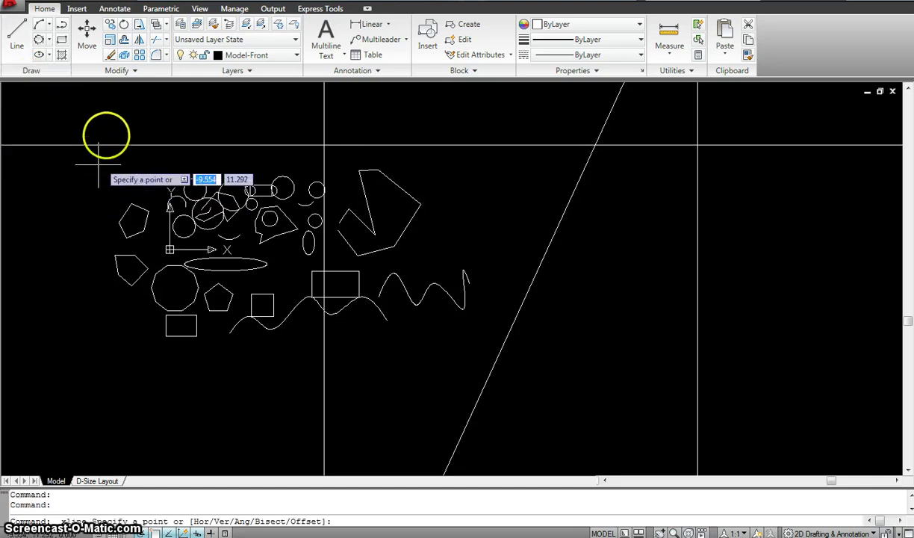
left_click(118, 112)
left_click(113, 163)
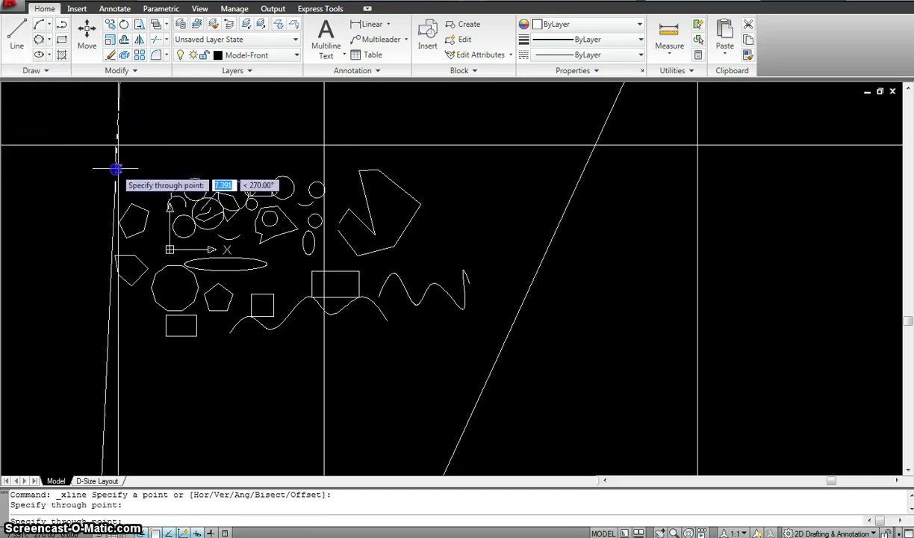
left_click(118, 168)
key("Return")
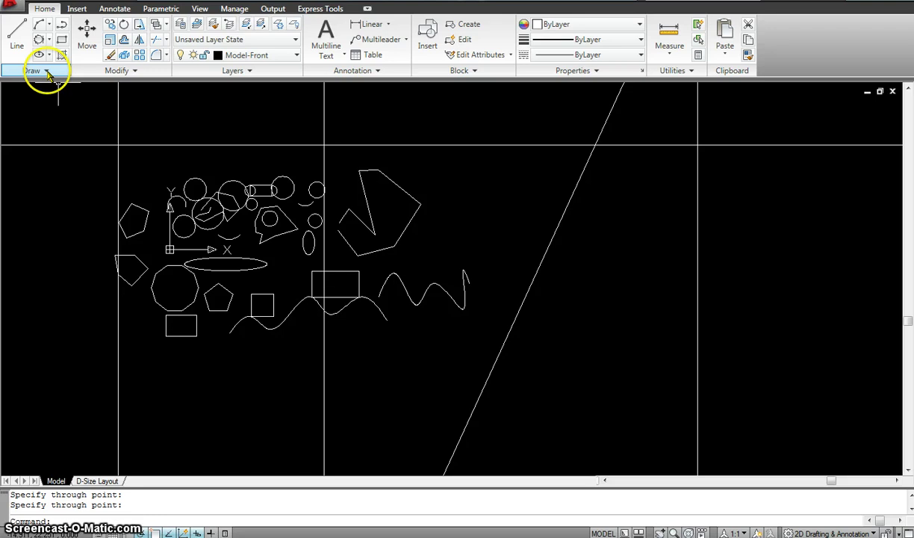
left_click(47, 71)
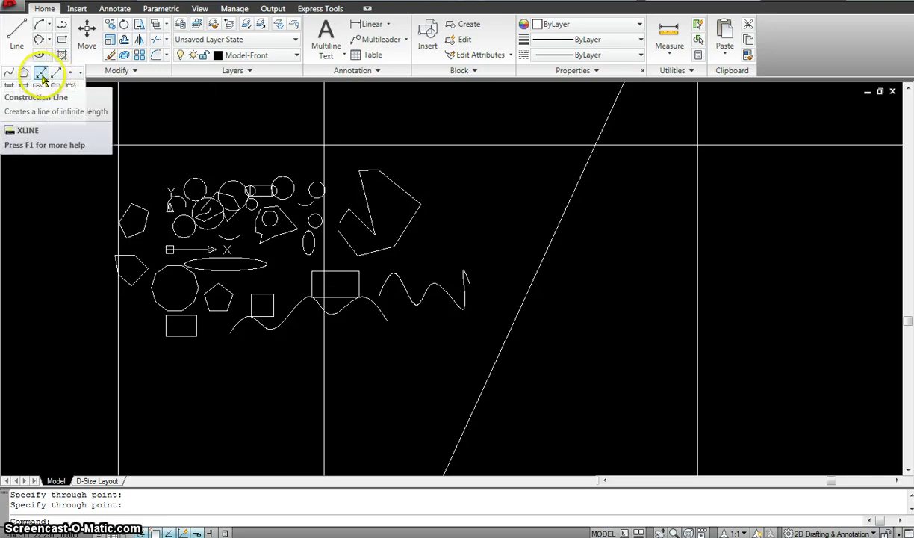
left_click(54, 74)
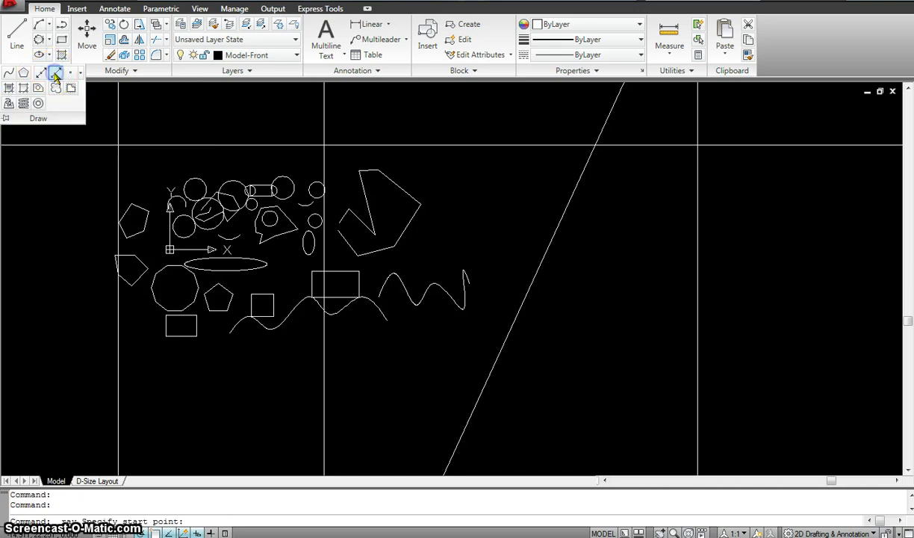
left_click(55, 74)
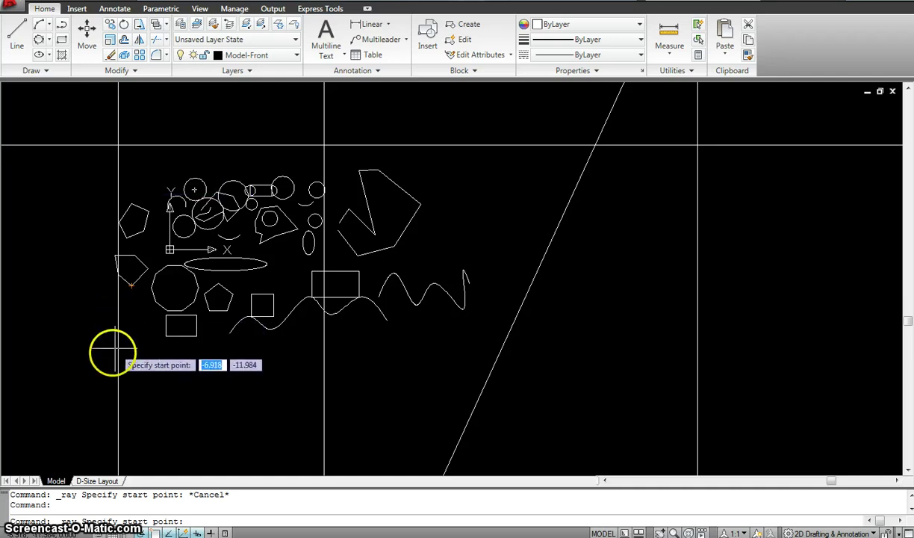
scroll(145, 242, "down", 2)
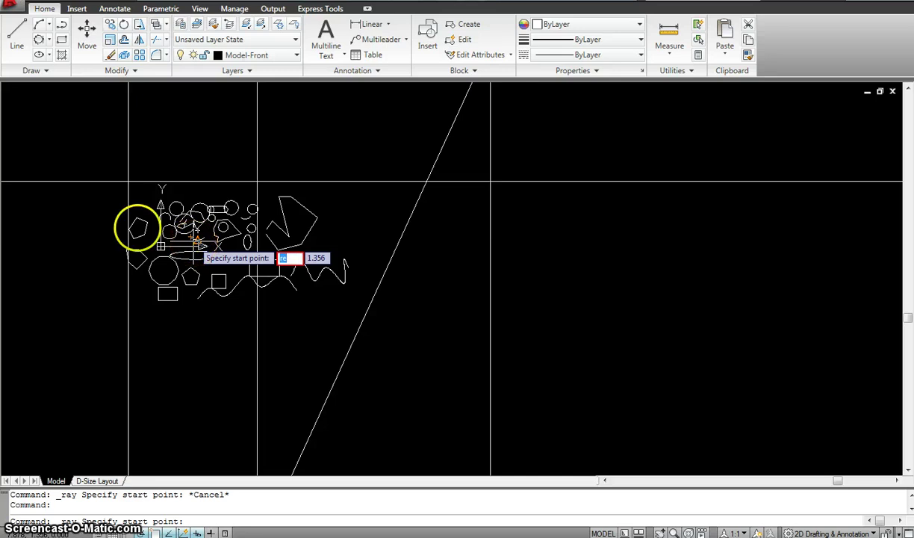
key("Escape")
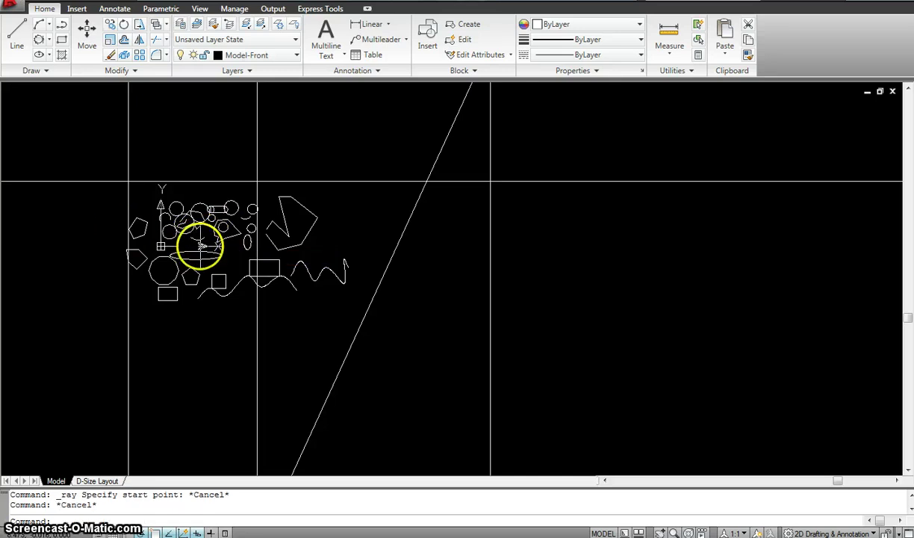
scroll(200, 245, "down", 4)
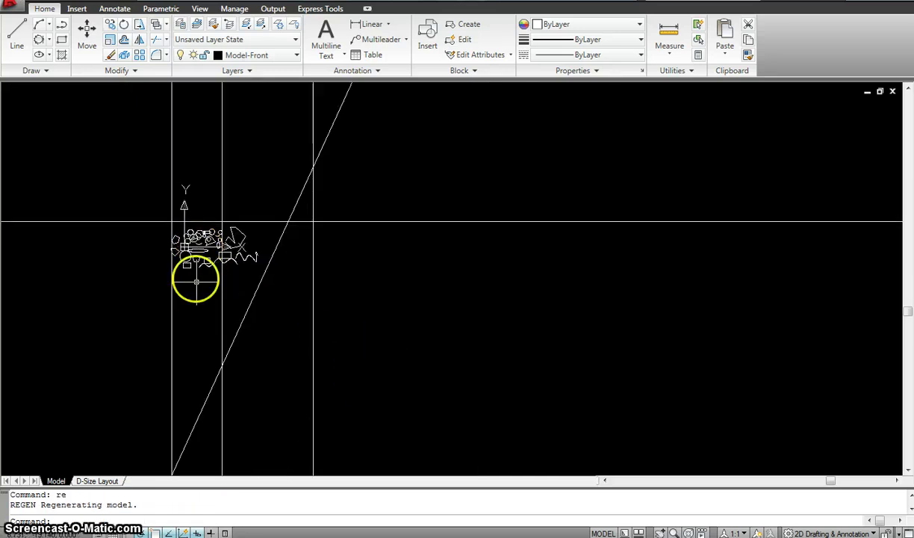
scroll(205, 258, "up", 5)
scroll(206, 258, "up", 5)
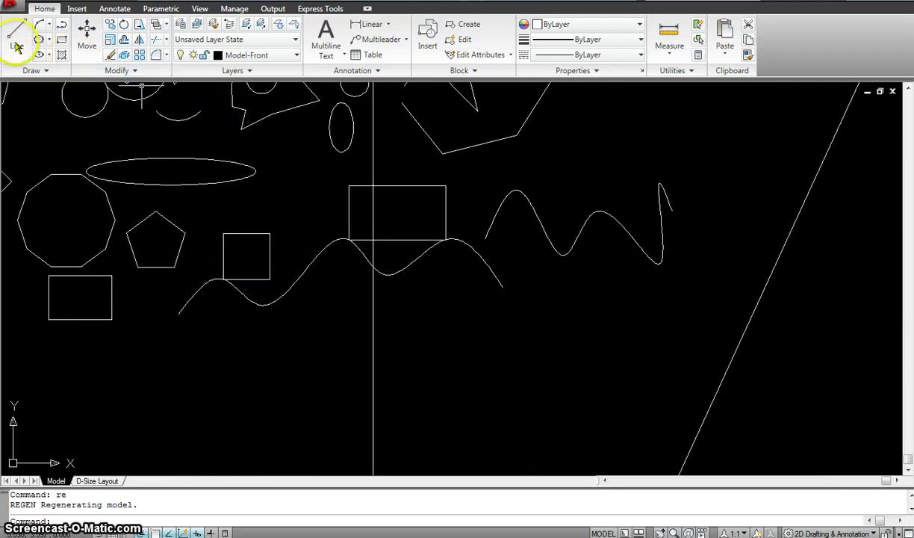
- Draw a ray running horizontally to the right from a point below the shapes
left_click(42, 71)
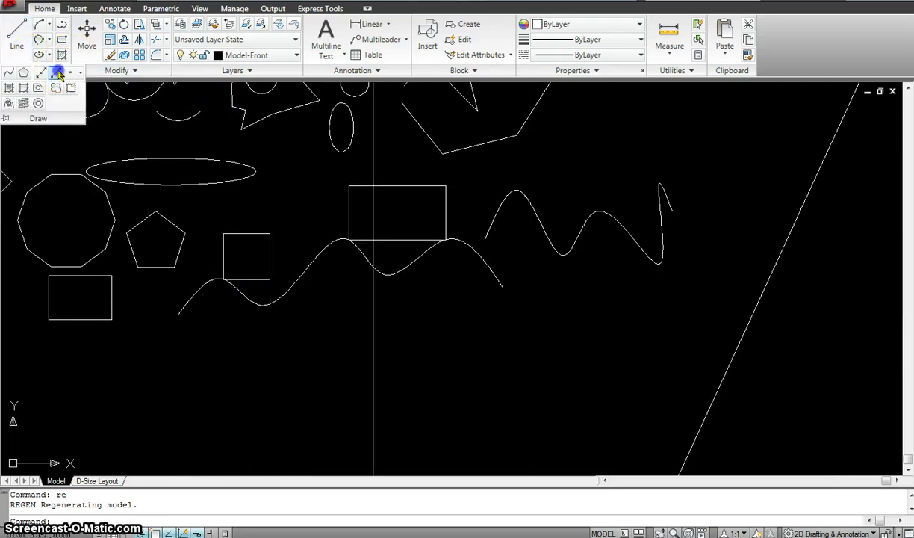
left_click(60, 75)
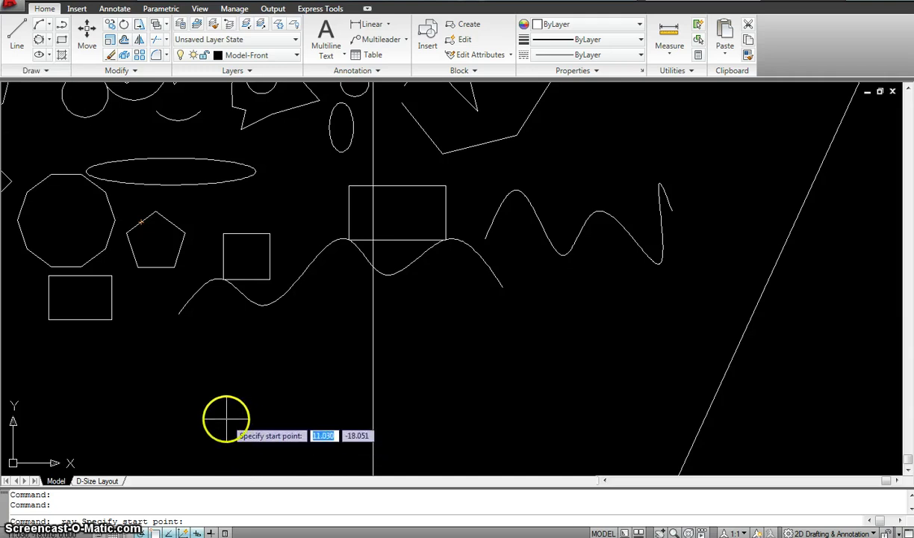
left_click(225, 416)
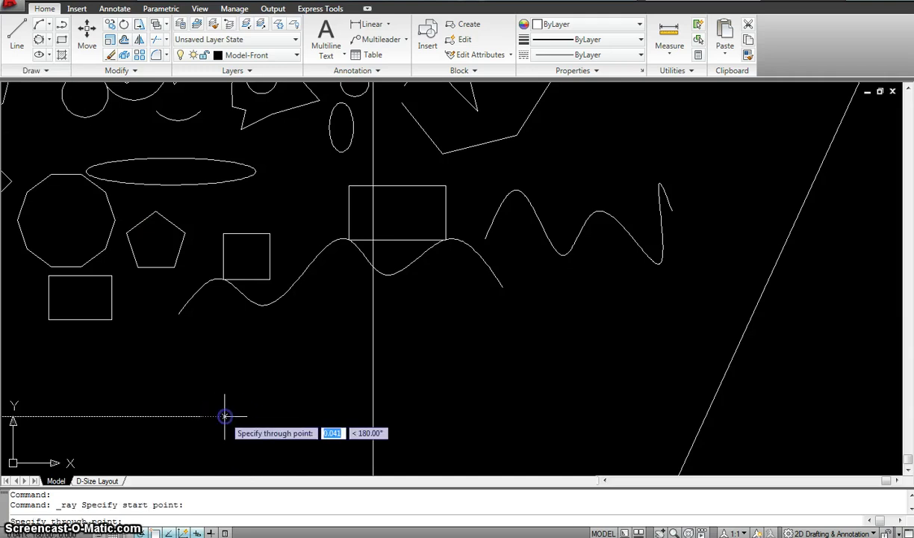
left_click(406, 416)
key("Return")
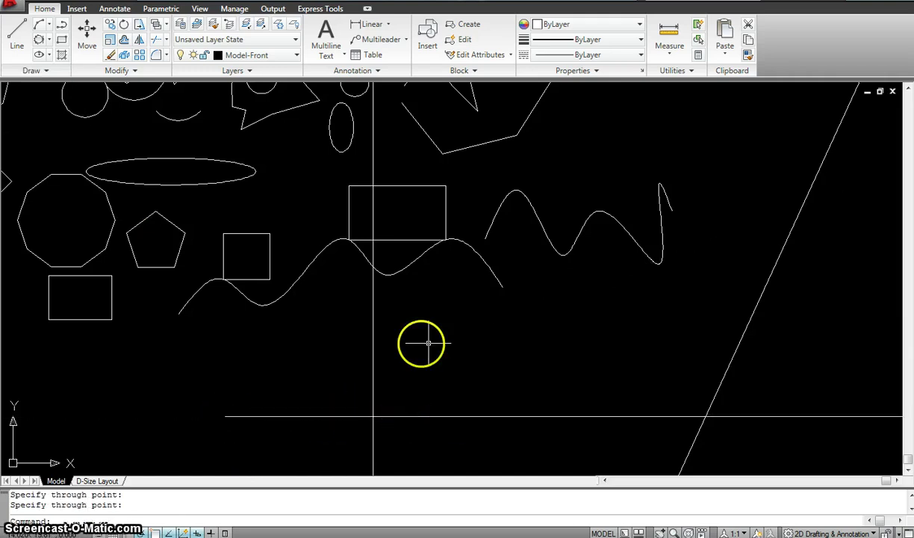
scroll(463, 365, "down", 5)
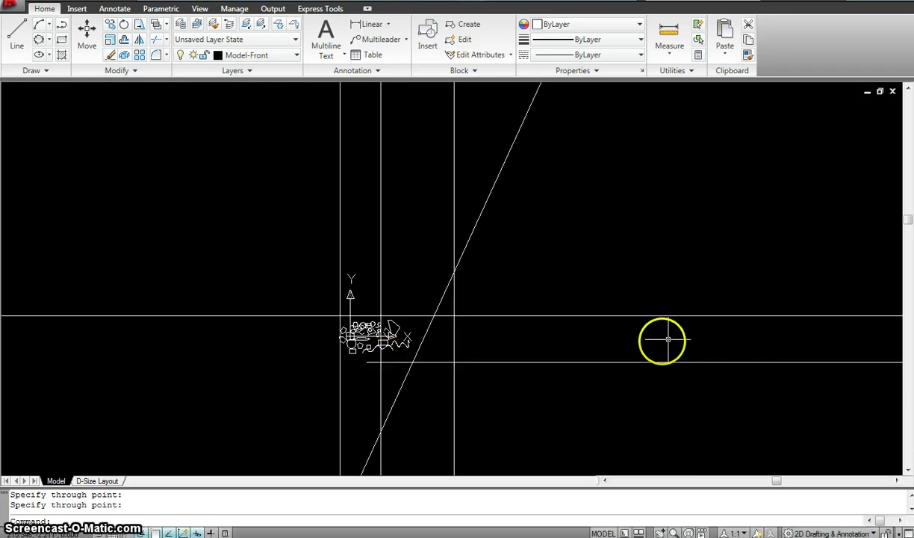
scroll(374, 364, "up", 5)
scroll(373, 363, "up", 5)
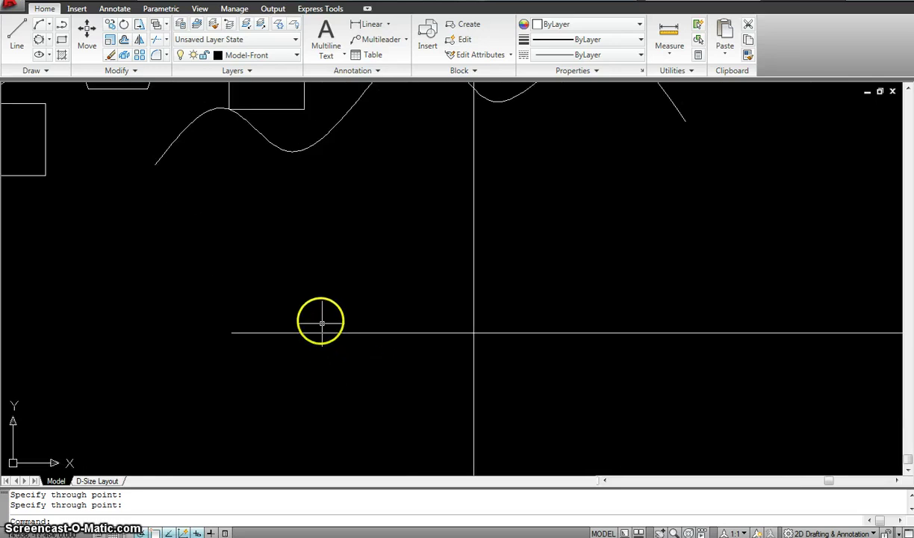
- Draw a second ray from left of the shapes running toward the lower left
left_click(33, 70)
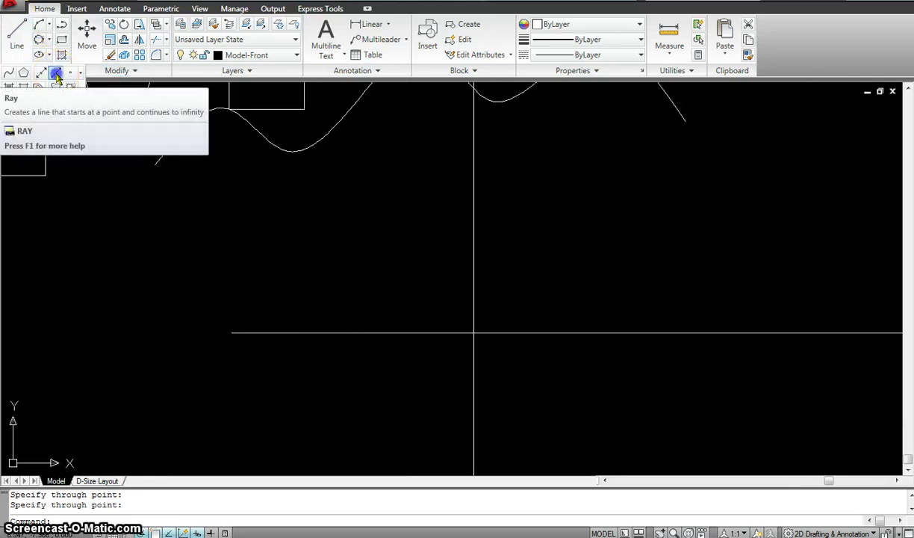
left_click(42, 72)
left_click(216, 224)
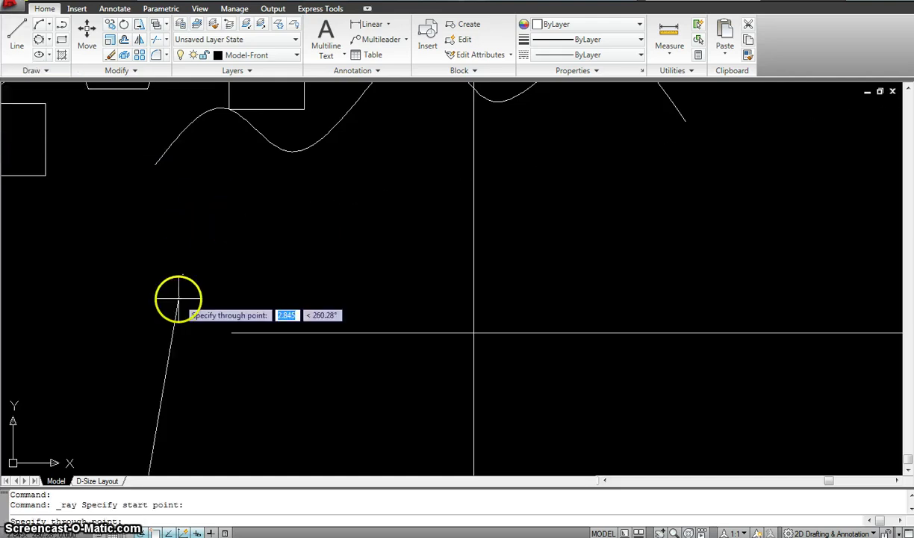
left_click(141, 306)
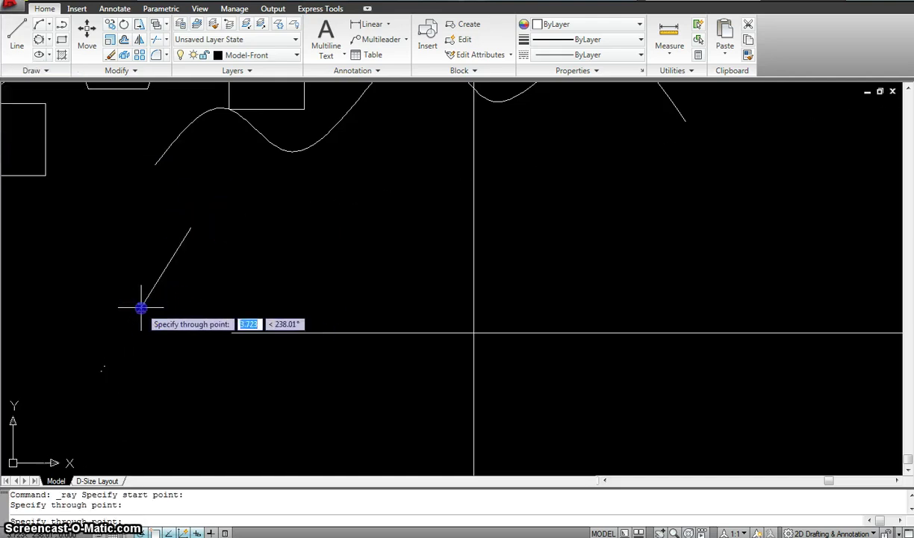
key("Escape")
scroll(298, 250, "down", 6)
scroll(335, 243, "down", 2)
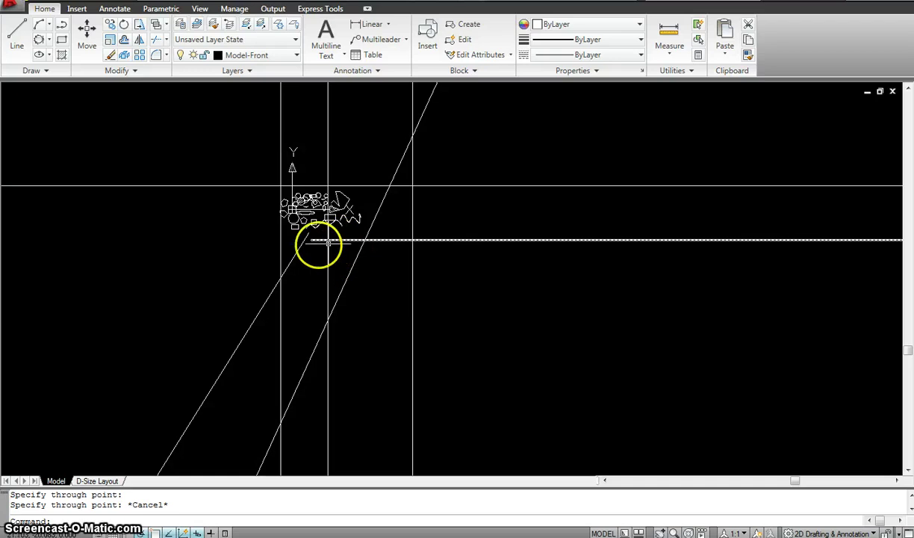
left_click(46, 70)
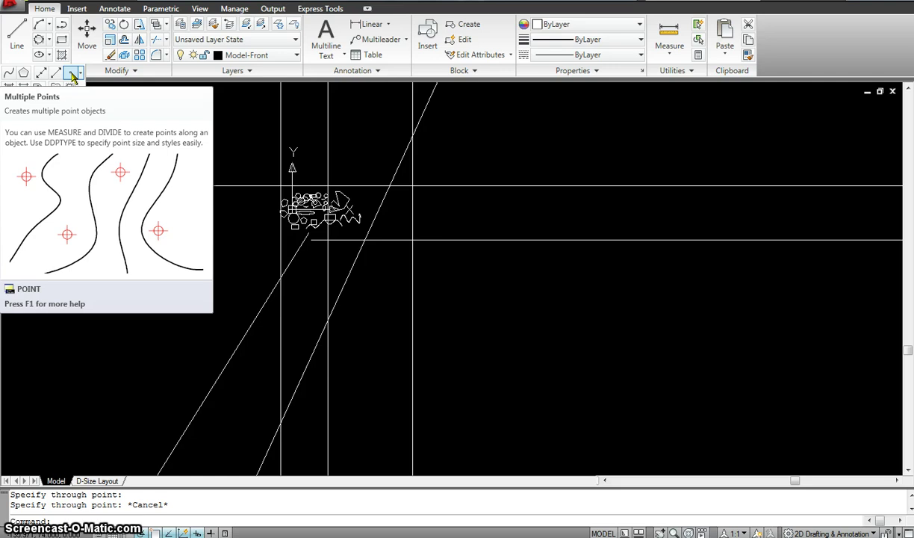
- Place seven point objects scattered across the empty area left of the shapes
left_click(72, 76)
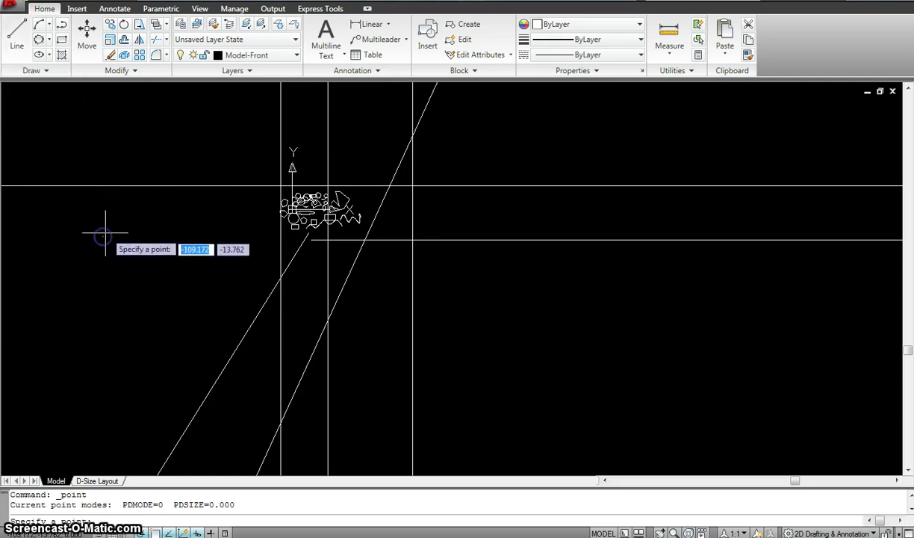
left_click(148, 158)
left_click(230, 226)
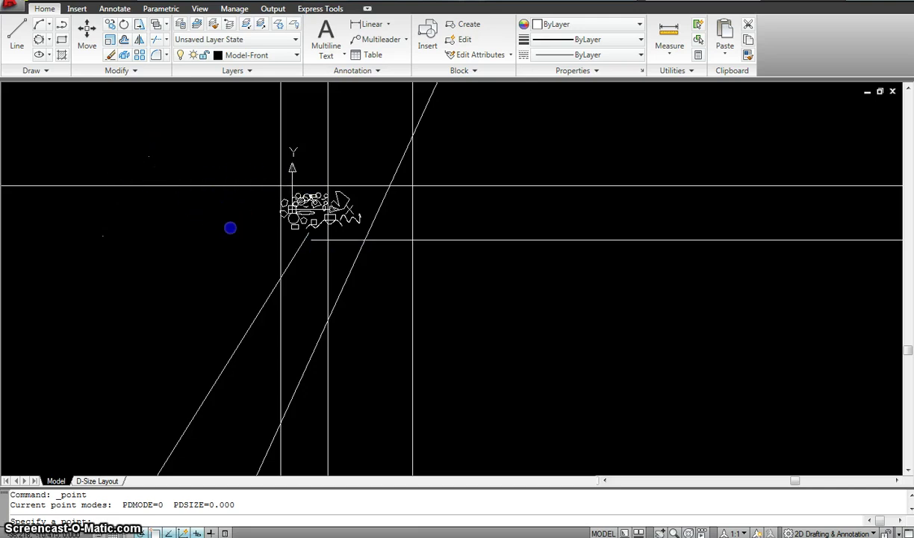
left_click(151, 310)
left_click(61, 308)
left_click(20, 229)
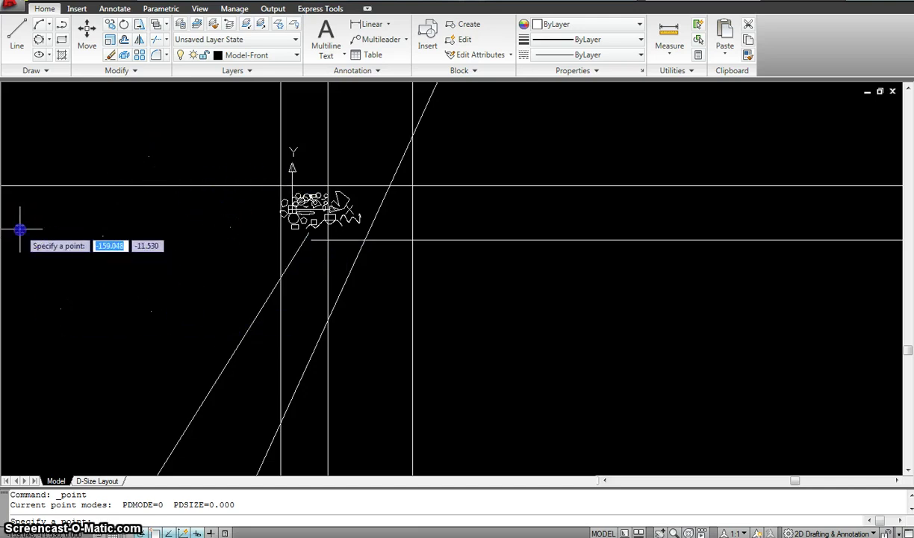
left_click(68, 151)
left_click(118, 127)
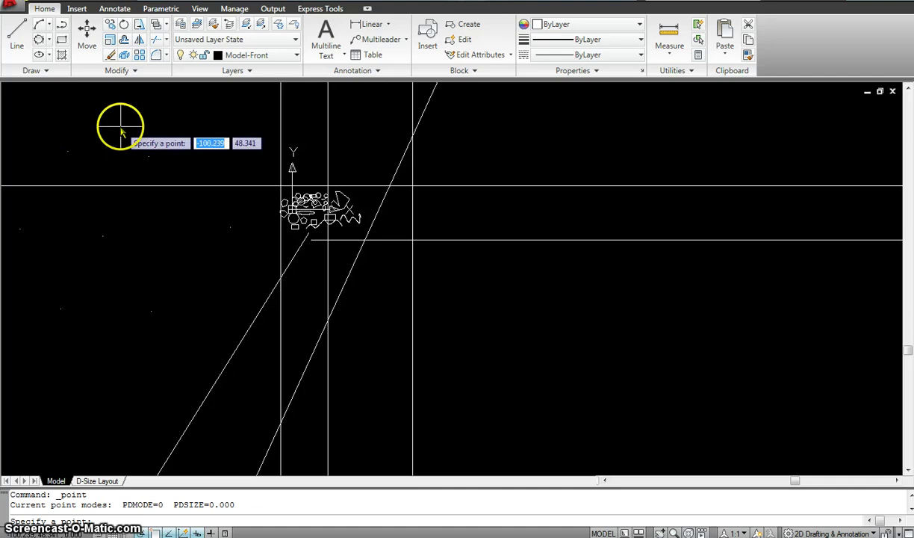
key("Escape")
key("Escape")
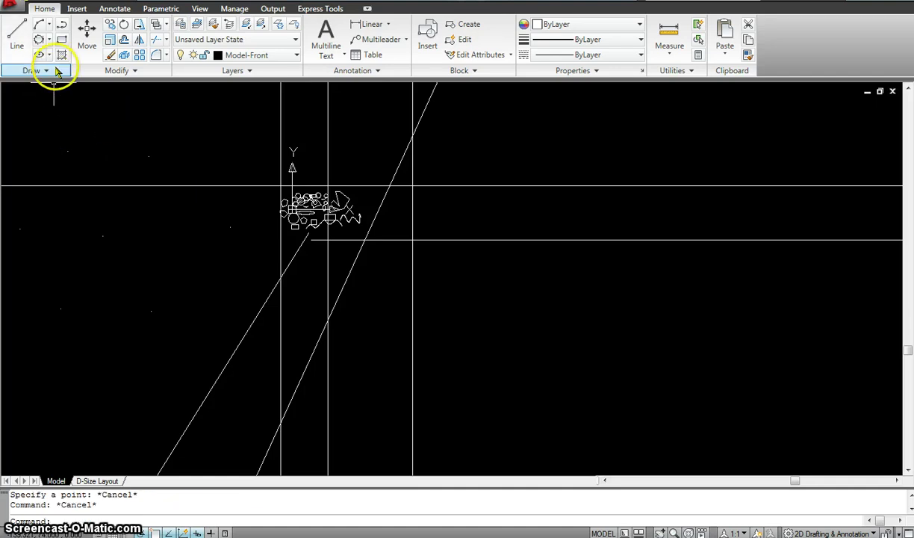
- Place three more point objects along the top-left area
left_click(53, 71)
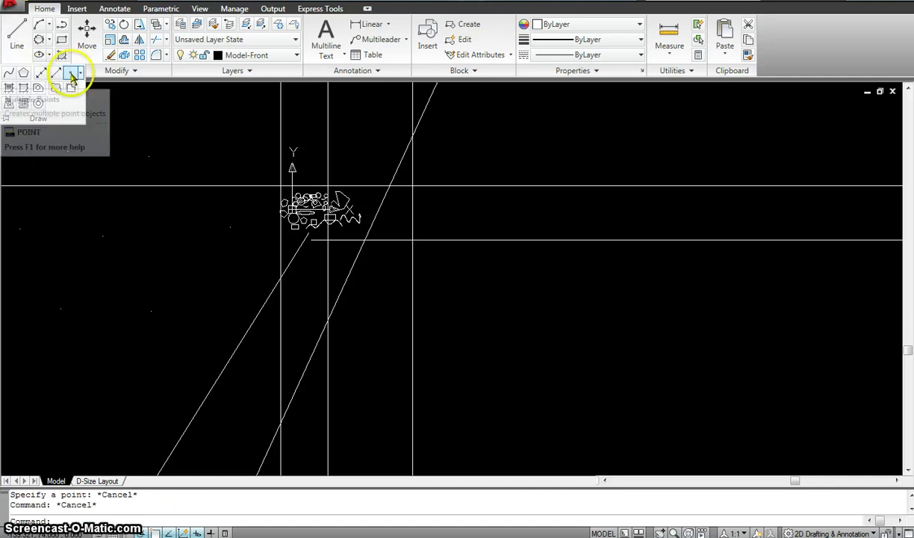
left_click(71, 72)
left_click(236, 120)
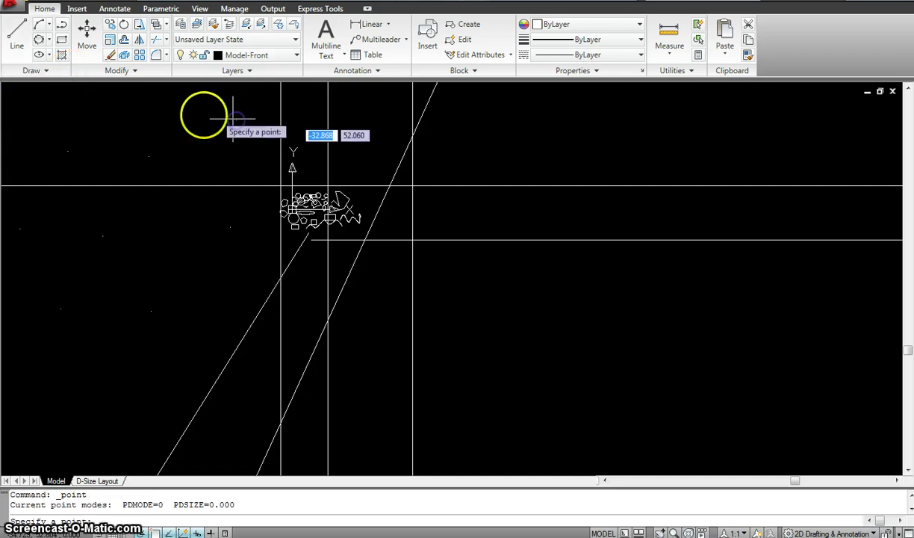
left_click(170, 116)
left_click(118, 123)
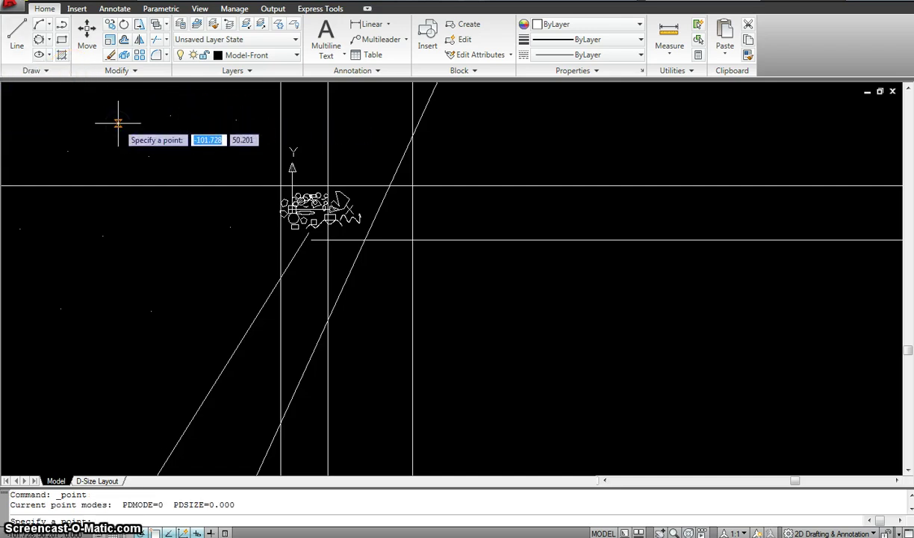
key("Escape")
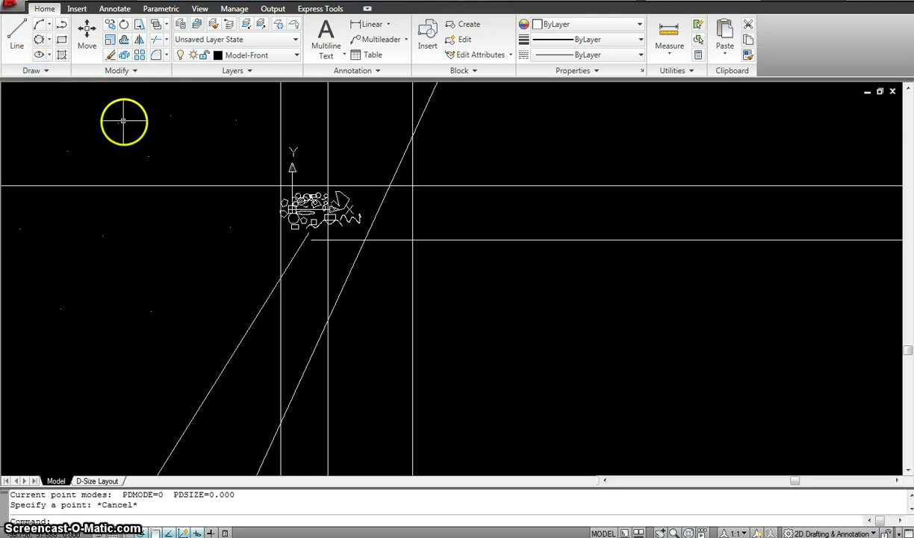
- Join the six left-side points with straight lines, closing back at the top point
left_click(10, 37)
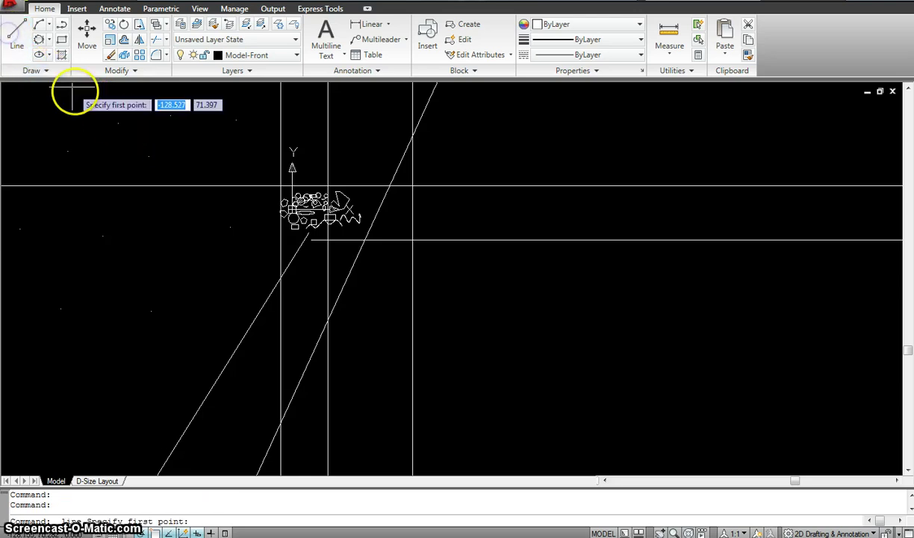
left_click(118, 123)
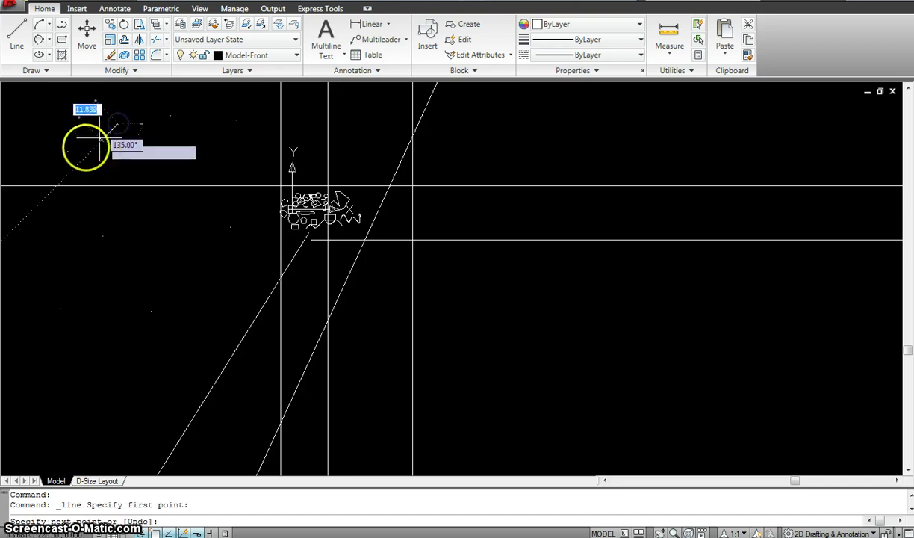
left_click(67, 153)
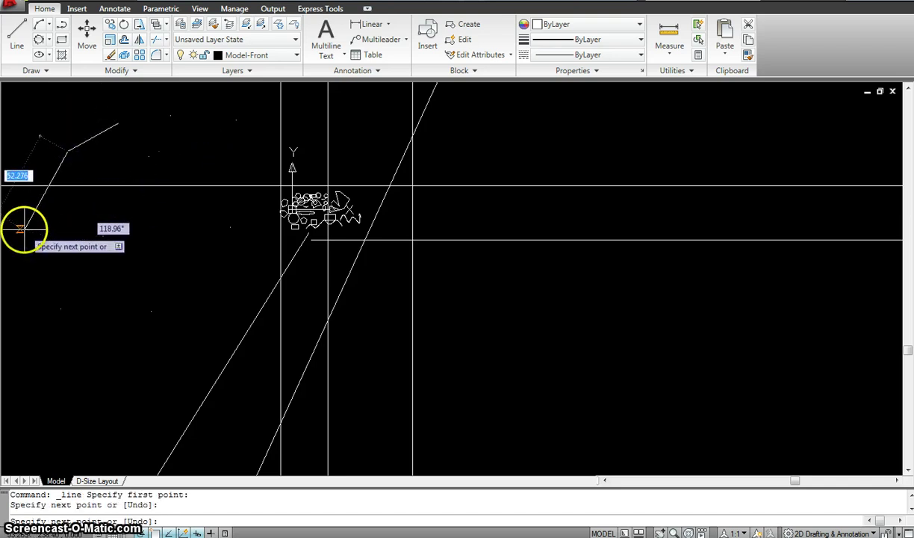
left_click(21, 228)
left_click(60, 307)
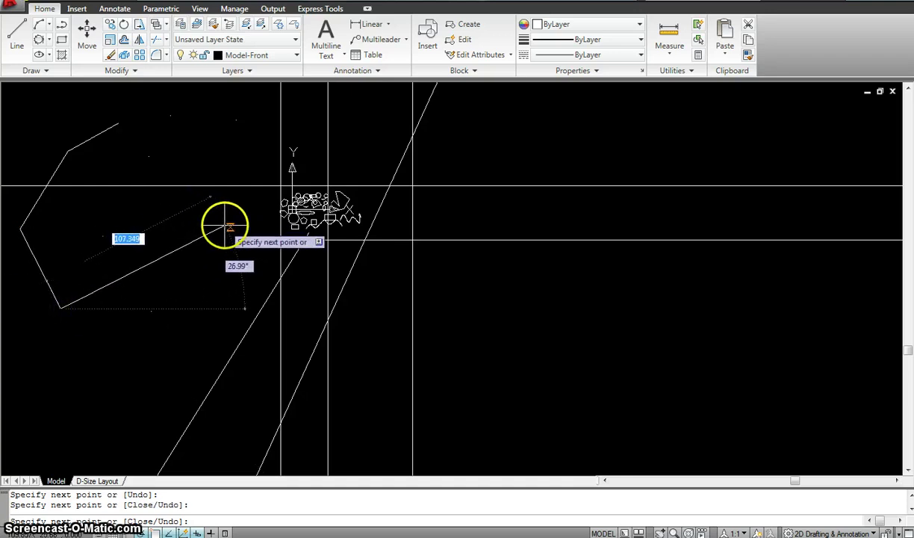
left_click(228, 225)
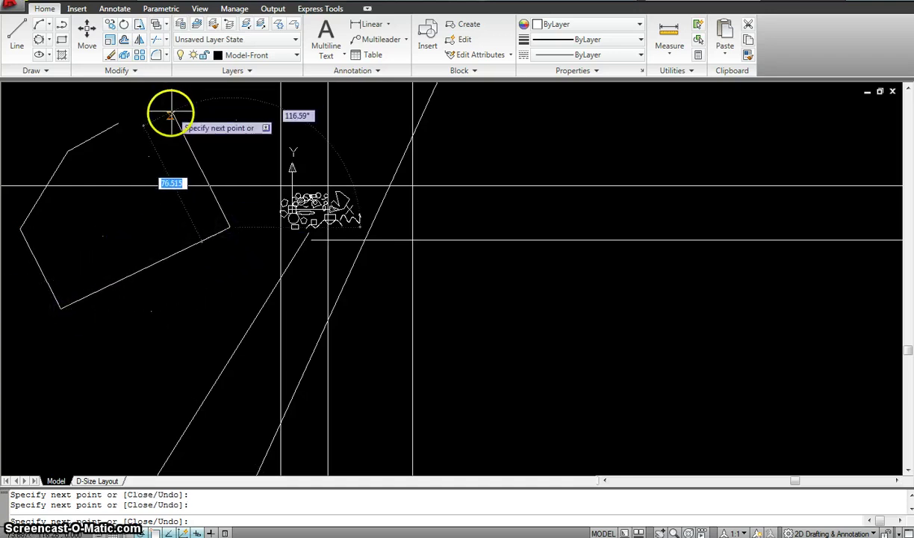
left_click(171, 115)
left_click(117, 123)
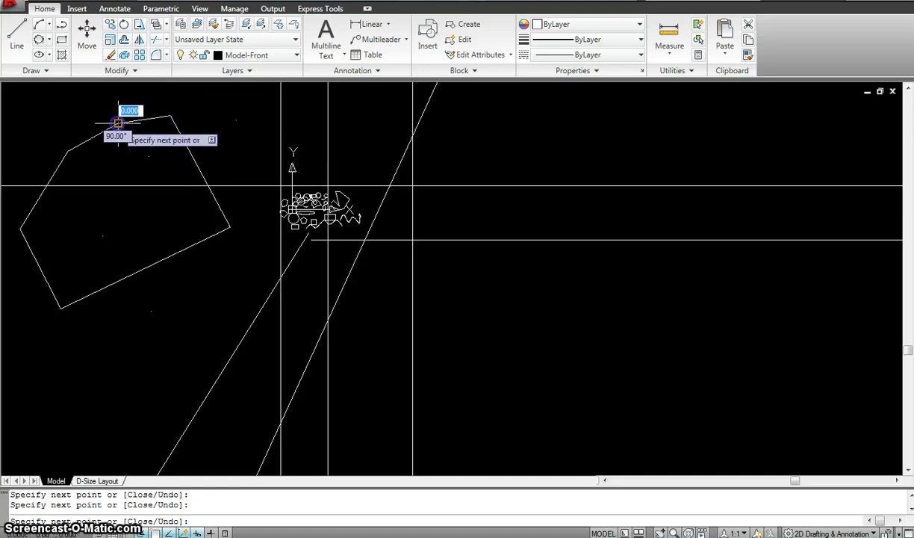
key("Escape")
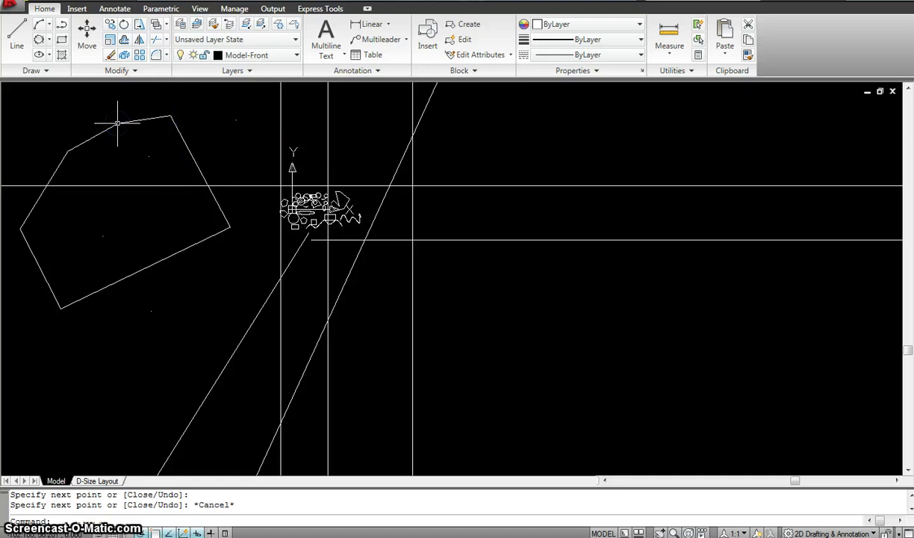
- Pan and zoom so the decagon, pentagon, ellipse and rectangles fill the view
left_click(41, 71)
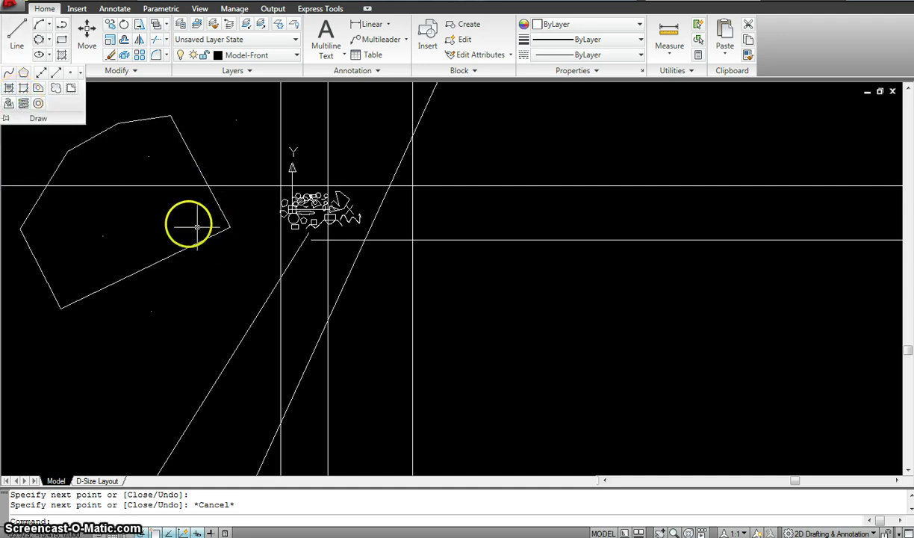
middle_click_drag(184, 220, 306, 236)
left_click(454, 234)
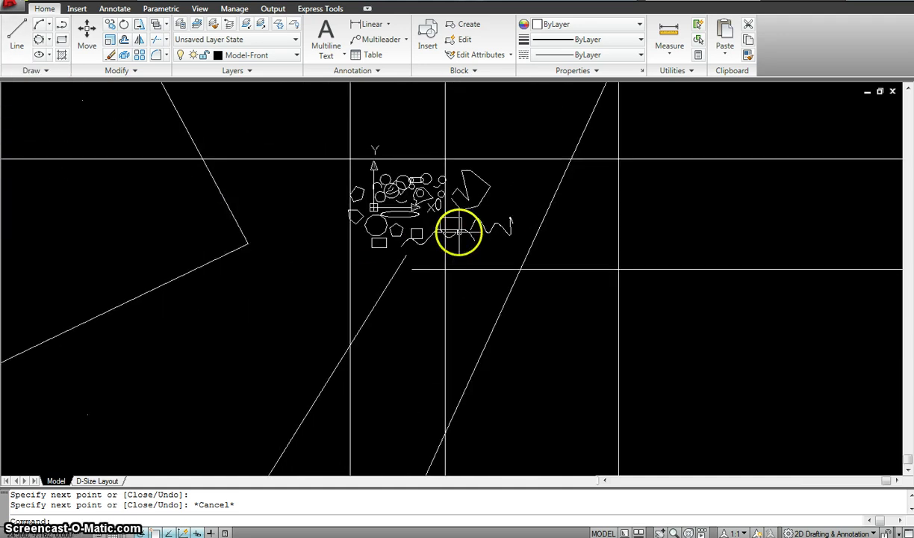
scroll(459, 236, "up", 5)
middle_click_drag(336, 210, 467, 209)
scroll(466, 209, "down", 1)
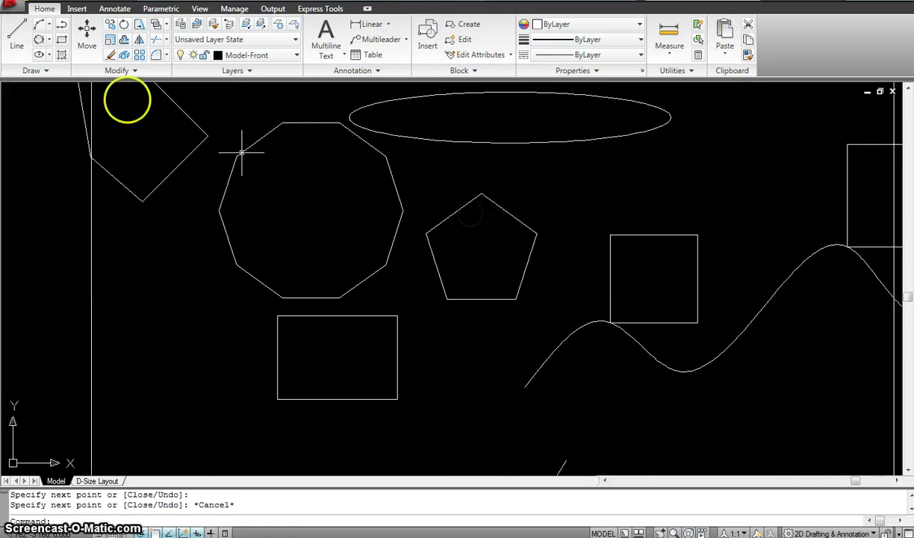
left_click(50, 70)
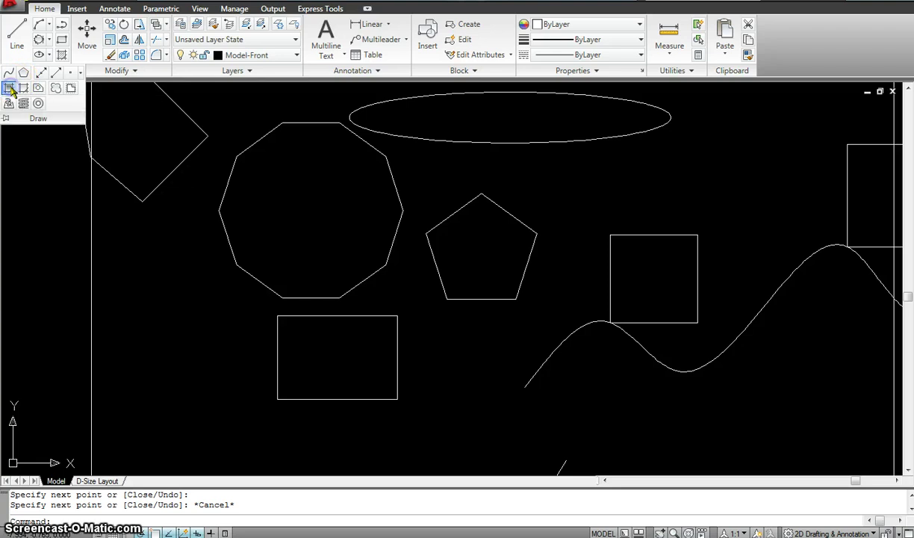
- Fill the decagon's interior with a centred one-colour blue gradient fading to white
left_click(170, 180)
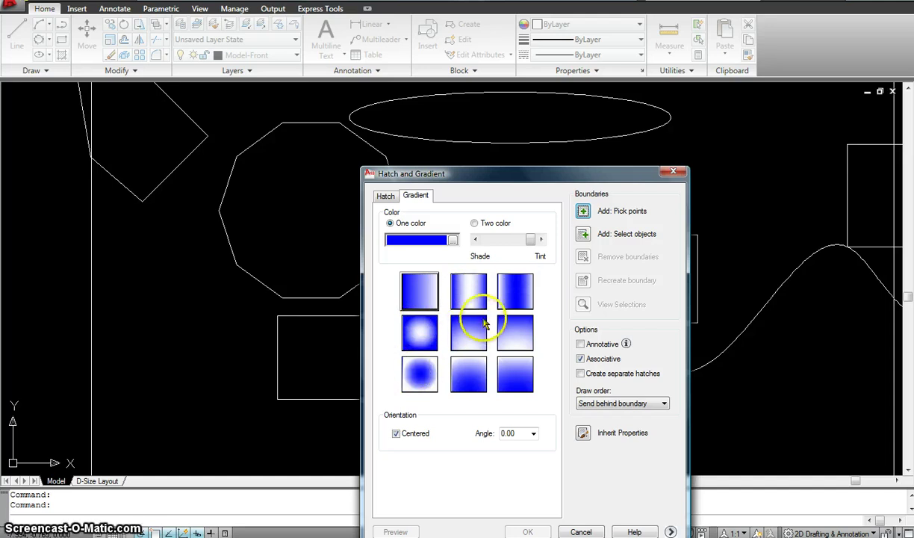
left_click(468, 339)
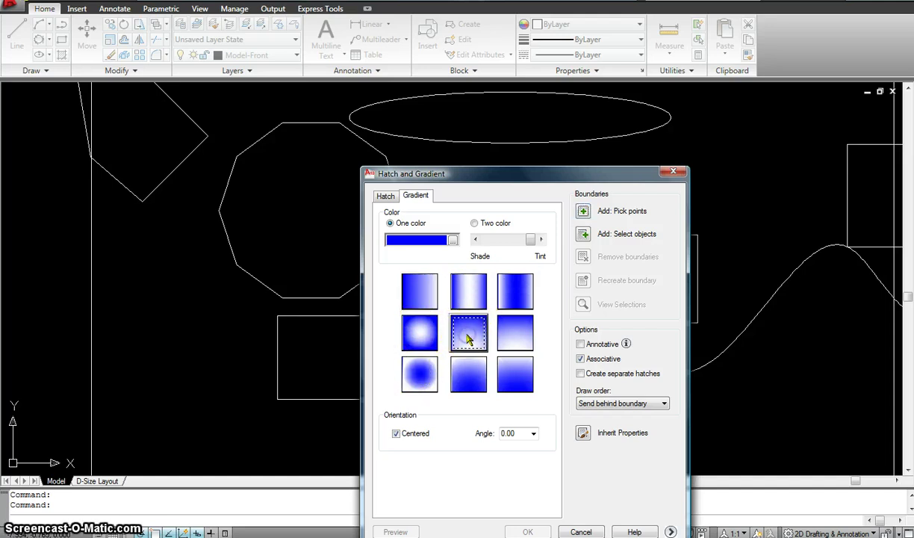
left_click(583, 212)
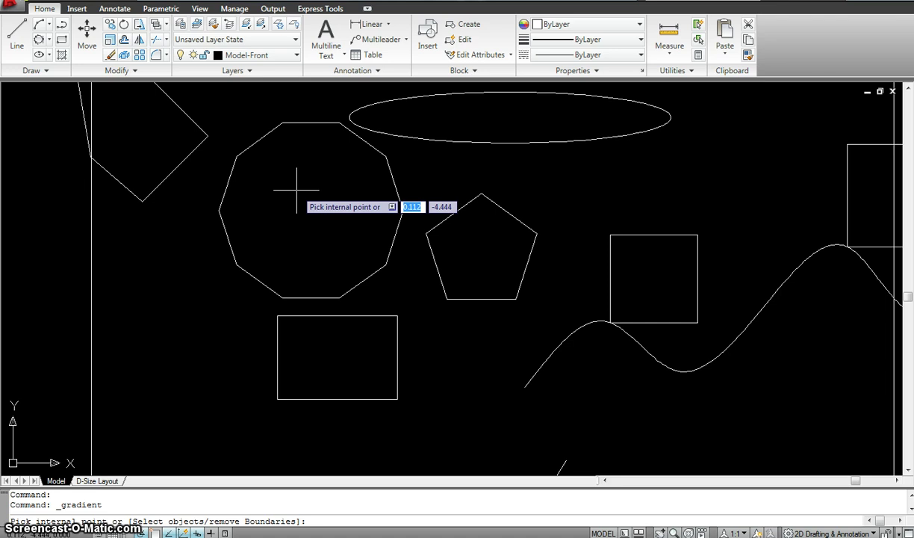
left_click(296, 191)
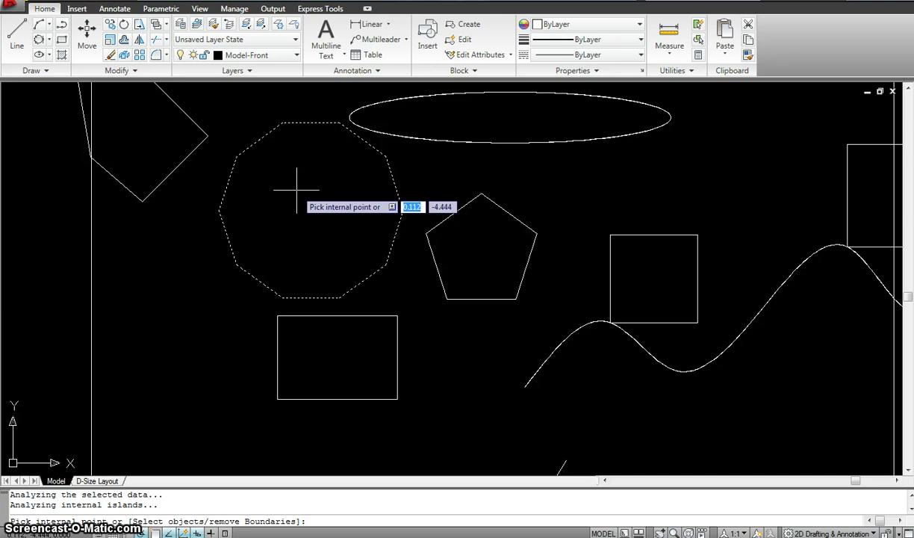
key("Return")
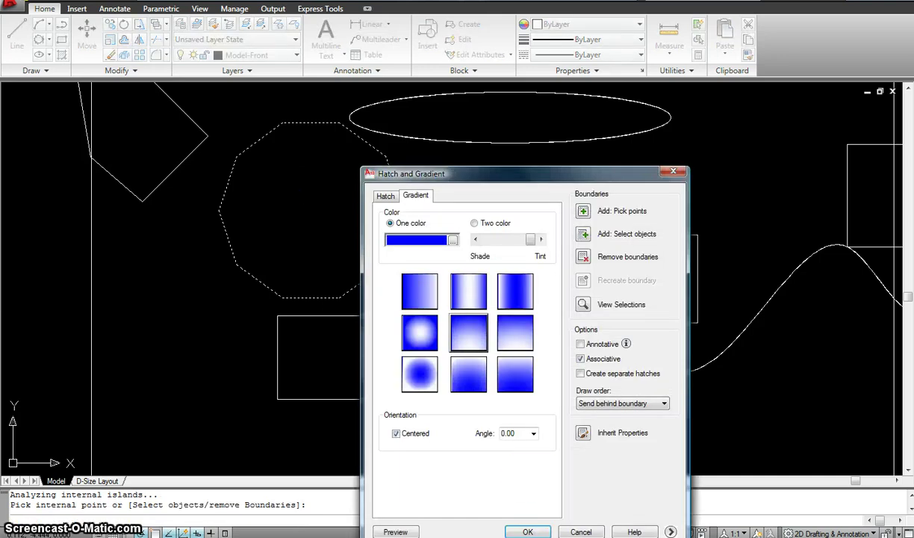
left_click(536, 529)
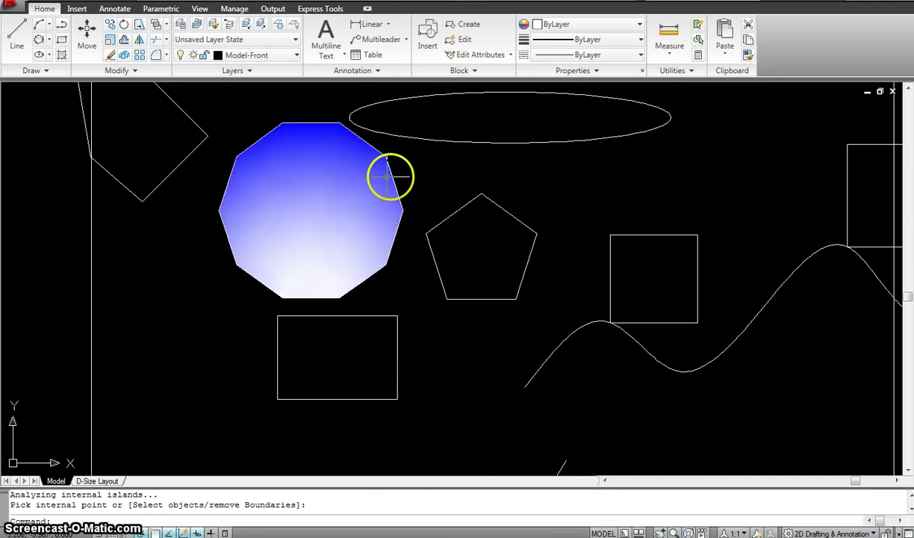
- Apply the blue gradient to the horizontal ellipse, upright ellipse and large polygon as selected boundaries
scroll(404, 175, "down", 2)
middle_click_drag(445, 179, 368, 212)
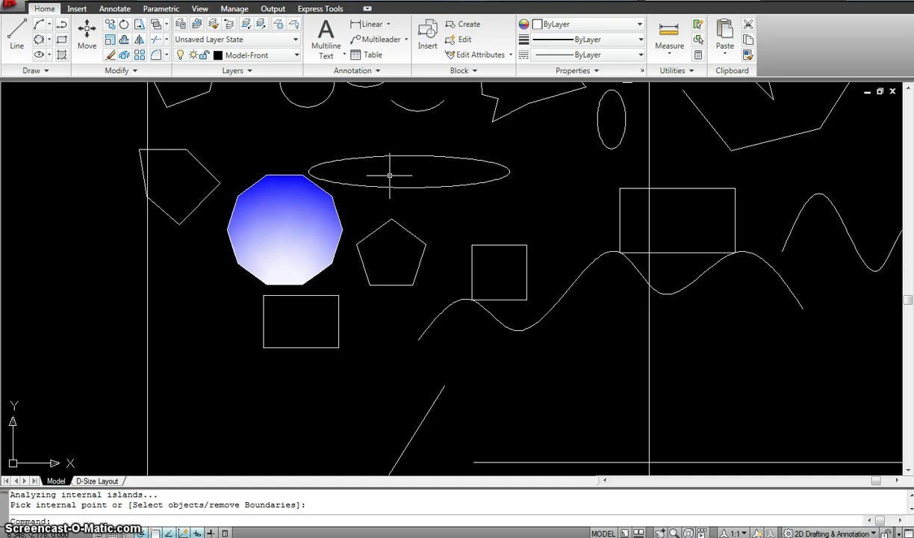
left_click(42, 71)
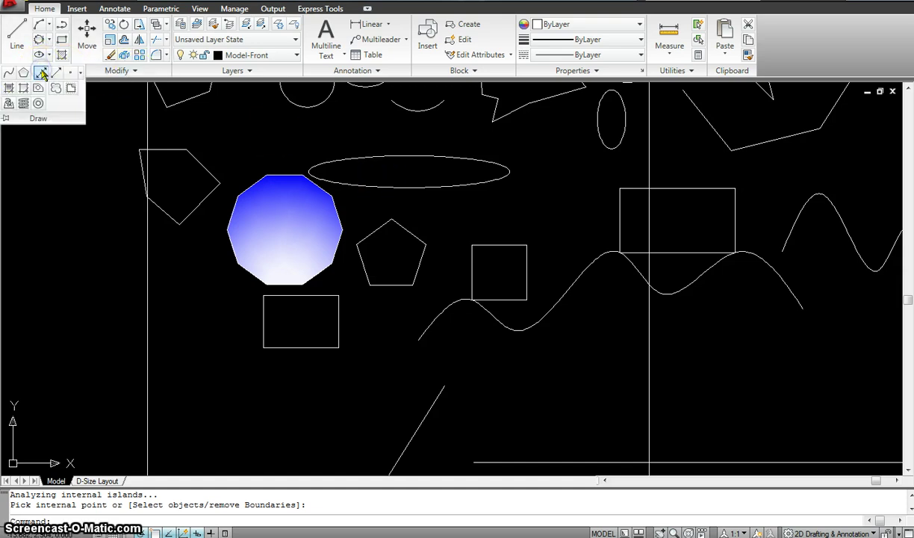
left_click(9, 87)
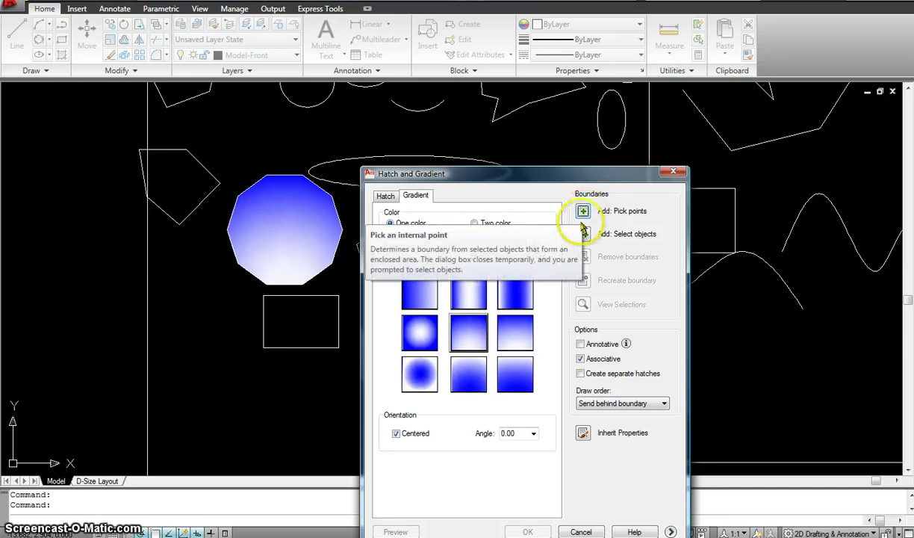
left_click(582, 233)
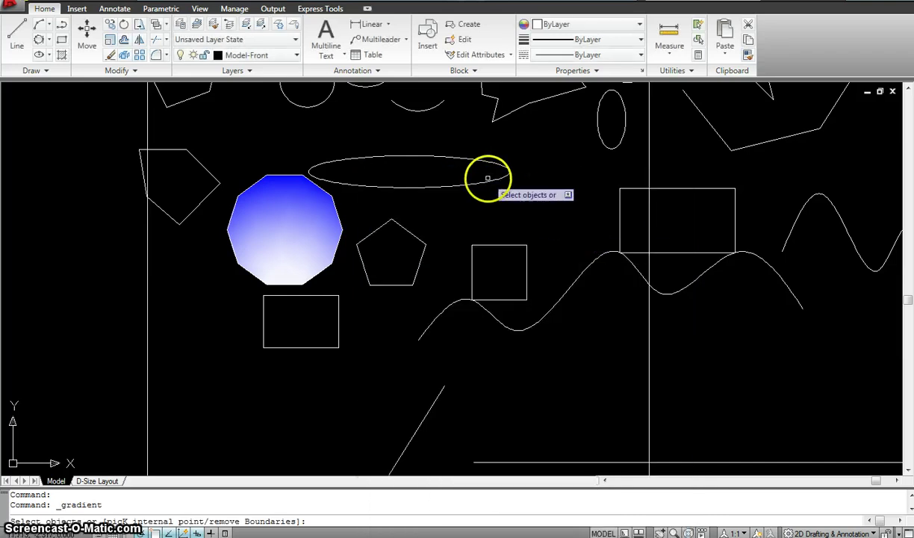
left_click(491, 183)
mouse_move(538, 190)
middle_mouse_down()
mouse_move(545, 198)
mouse_move(530, 229)
middle_mouse_up()
left_click(579, 188)
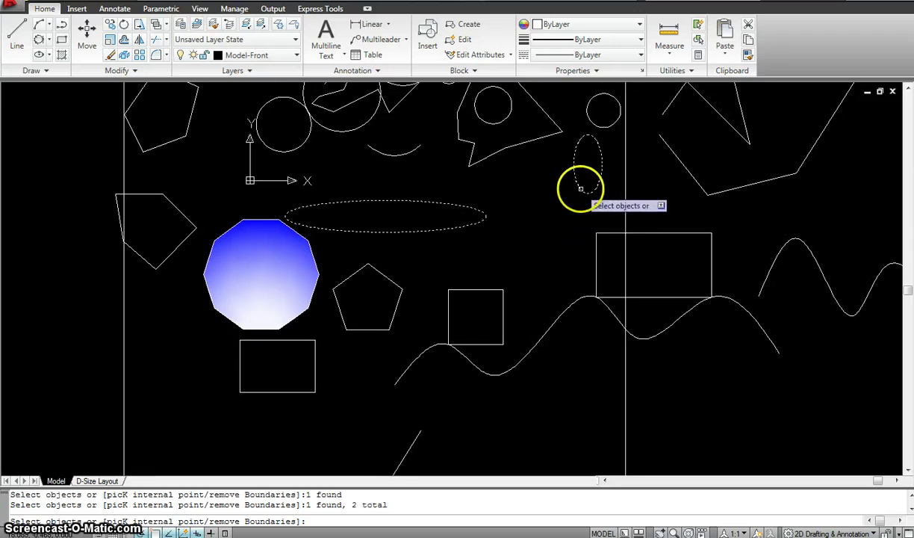
scroll(549, 212, "down", 4)
scroll(508, 228, "up", 2)
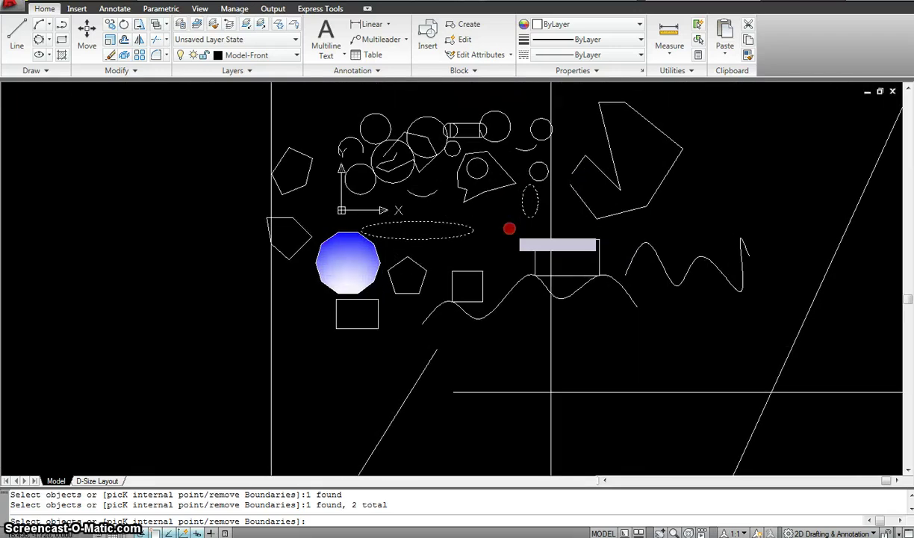
left_click(587, 206)
key("Return")
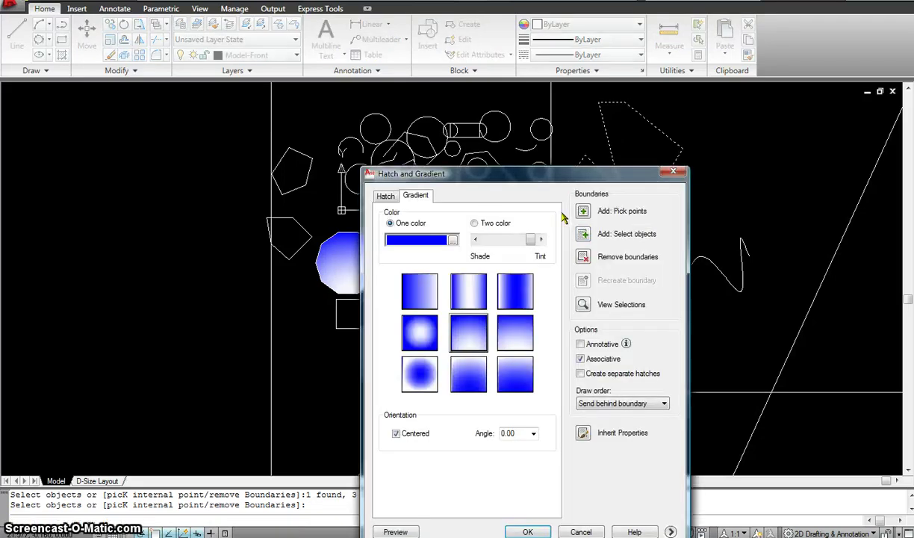
key("Return")
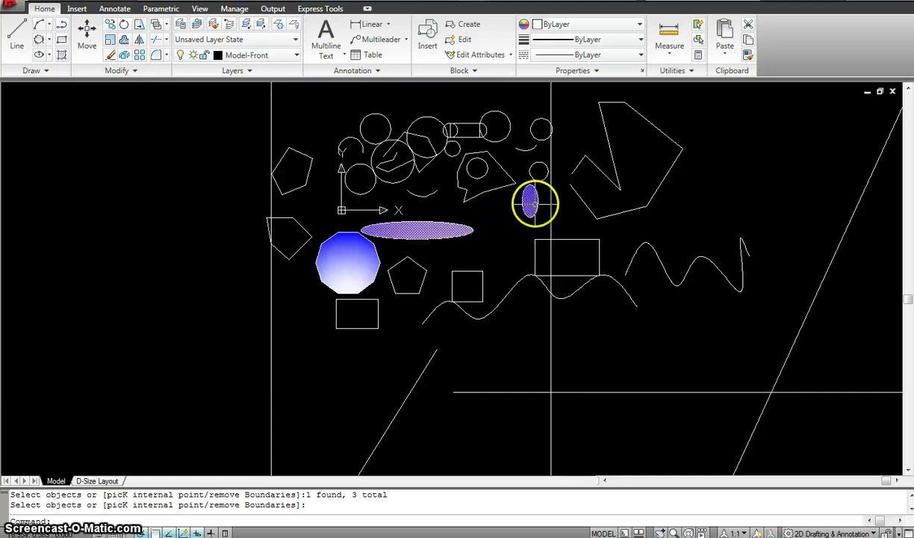
- Drag one vertex grip of the large polygon upward to reshape its outline and fill
mouse_move(573, 187)
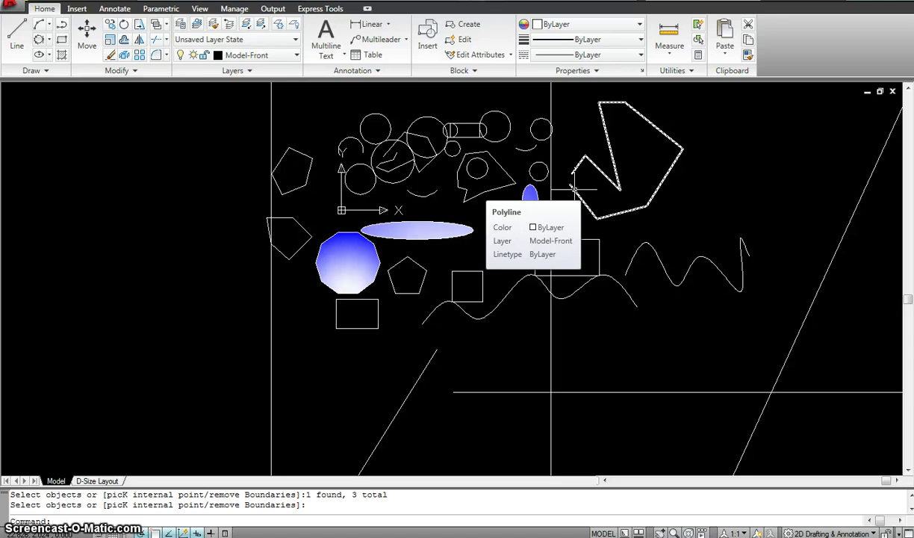
scroll(575, 183, "up", 5)
right_click(568, 184)
left_click(565, 190)
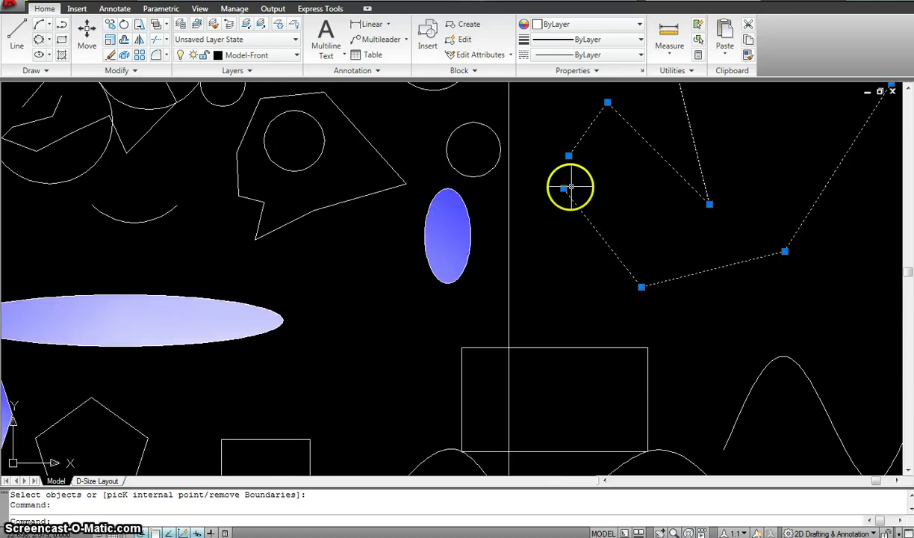
left_click(564, 189)
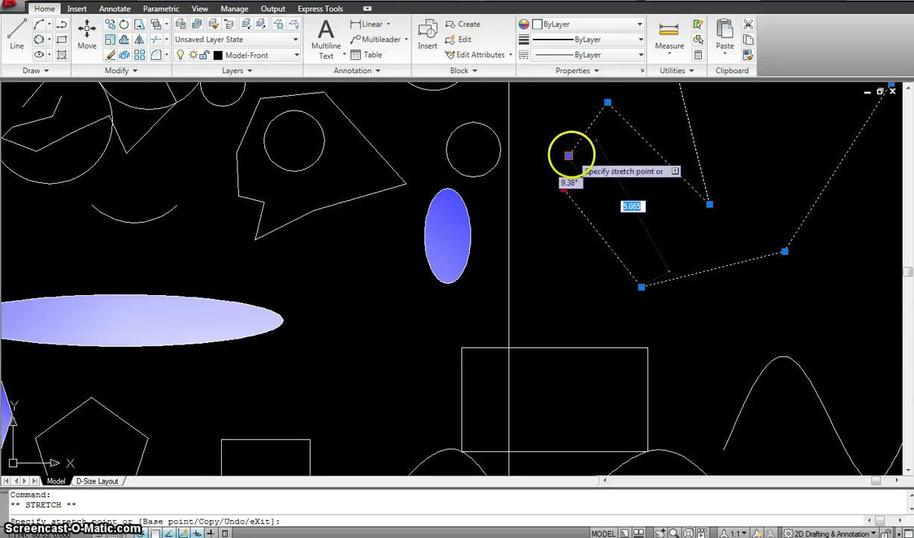
left_click(569, 155)
key("Escape")
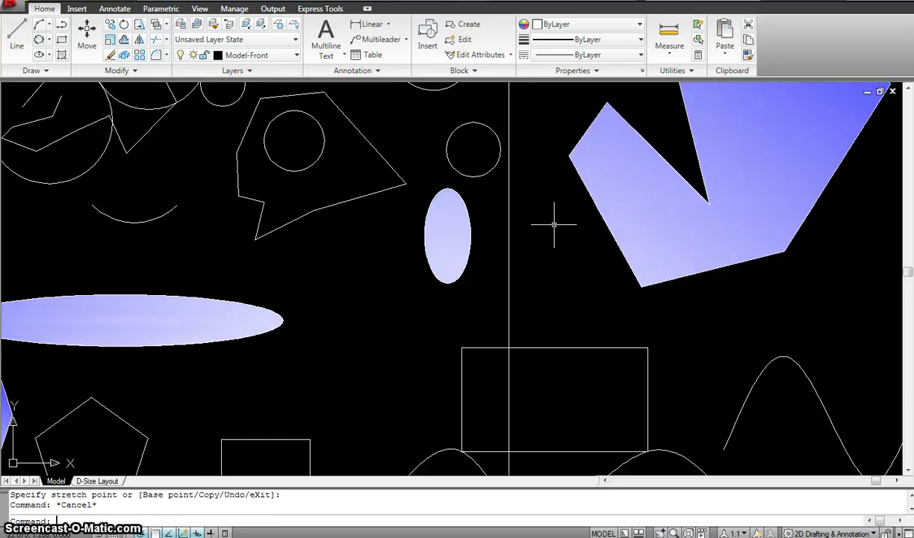
scroll(551, 228, "down", 5)
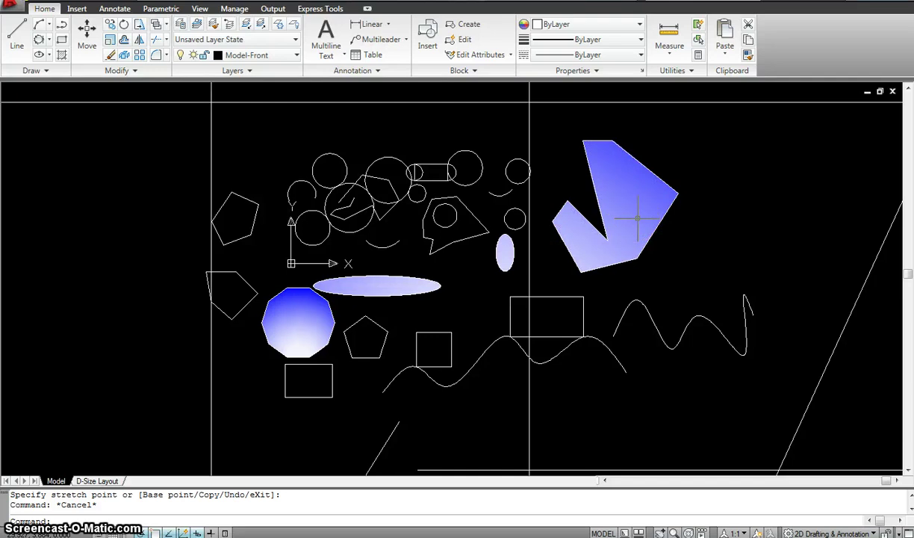
- Delete the polygon's gradient fill with a window, then undo twice to strip the ellipses' gradients
left_click(49, 71)
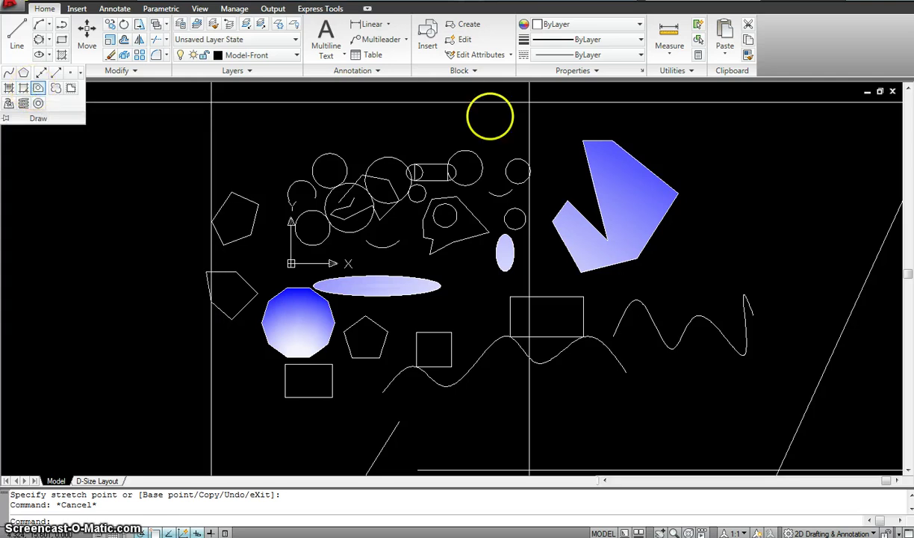
key("Escape")
left_click(630, 187)
left_click(606, 156)
key("Delete")
key("ctrl+z")
key("ctrl+z")
key("ctrl+z")
key("ctrl+z")
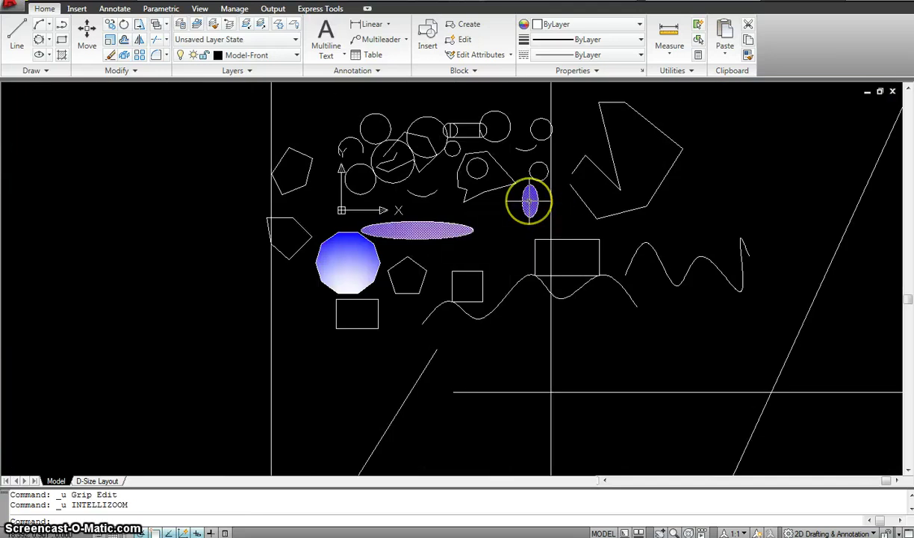
key("ctrl+z")
key("ctrl+z")
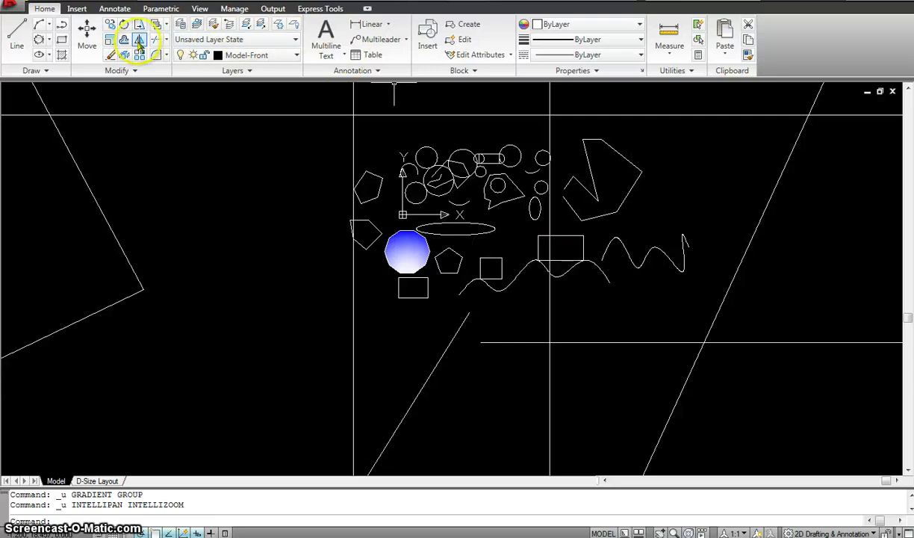
- Use Boundary with Pick Points inside the upper-left pentagon to create a closed polyline
left_click(33, 70)
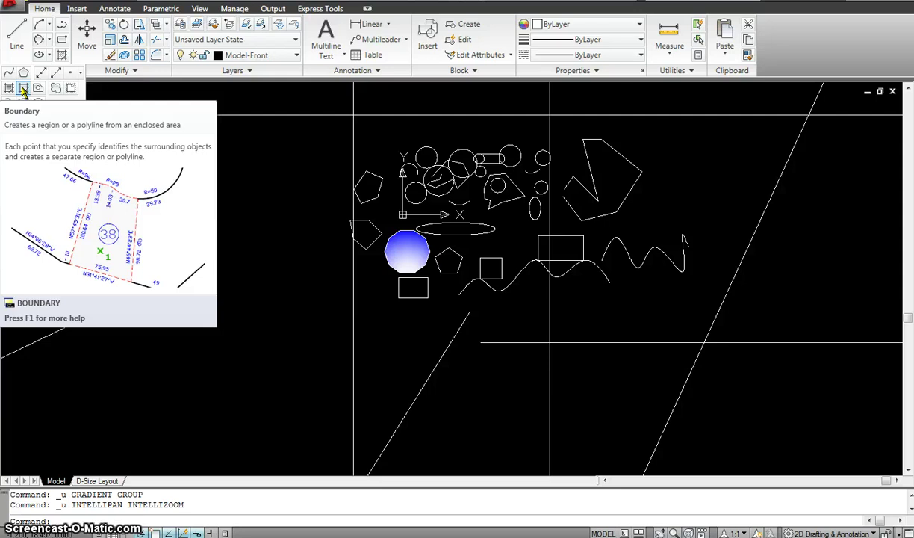
left_click(24, 89)
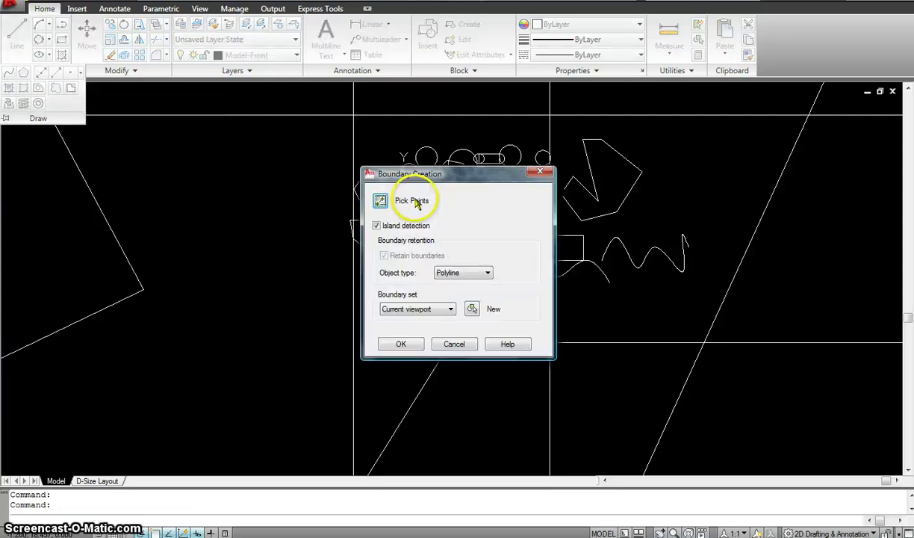
left_click(382, 201)
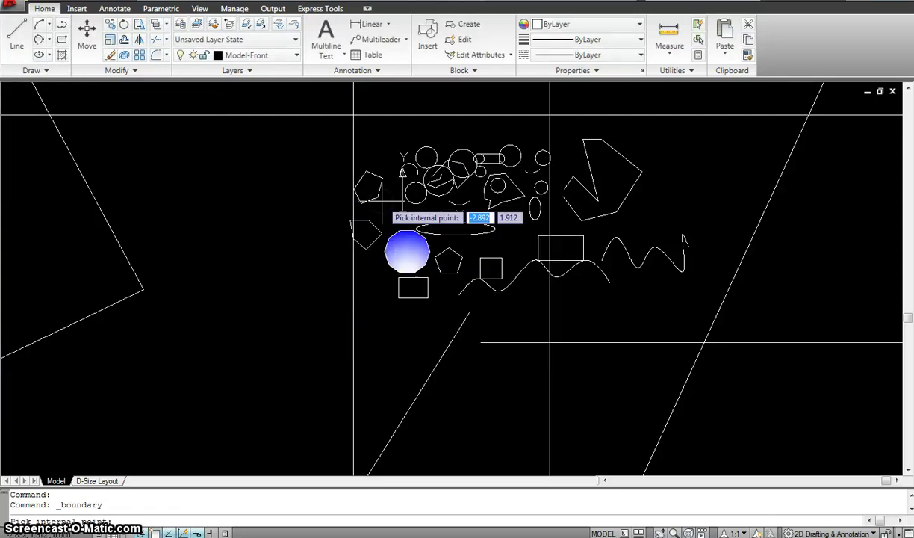
scroll(370, 195, "up", 5)
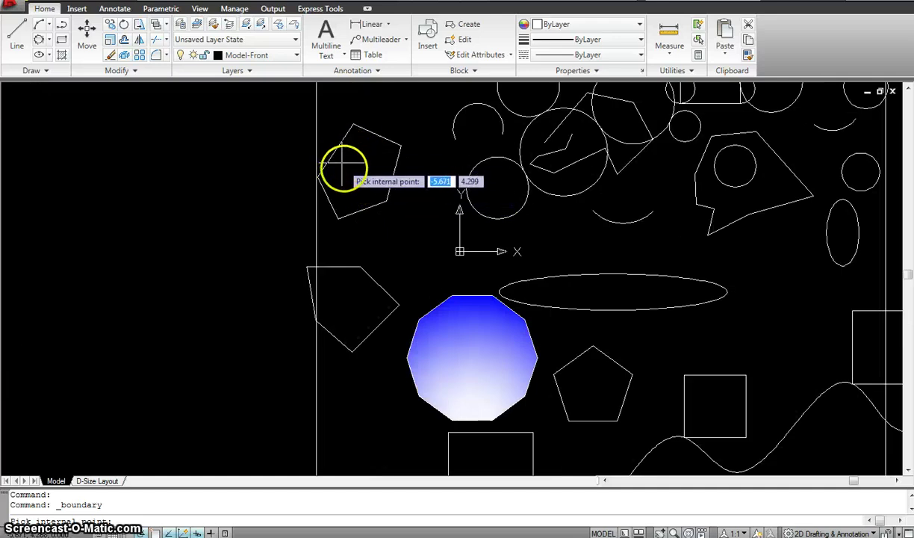
left_click(360, 170)
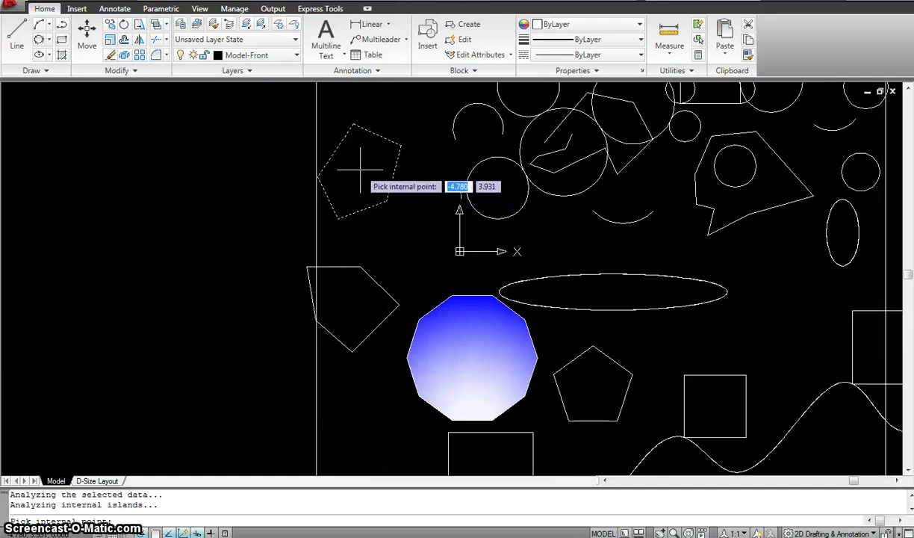
key("Return")
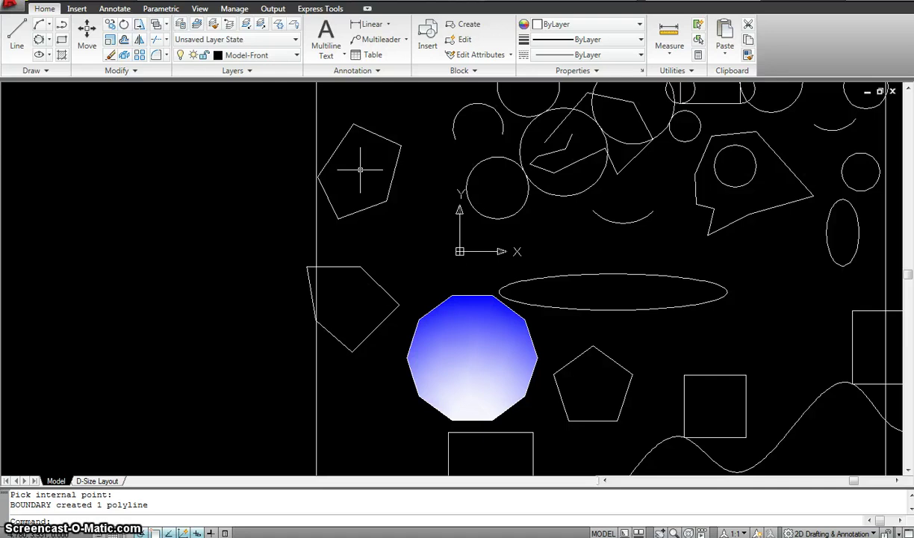
mouse_move(365, 208)
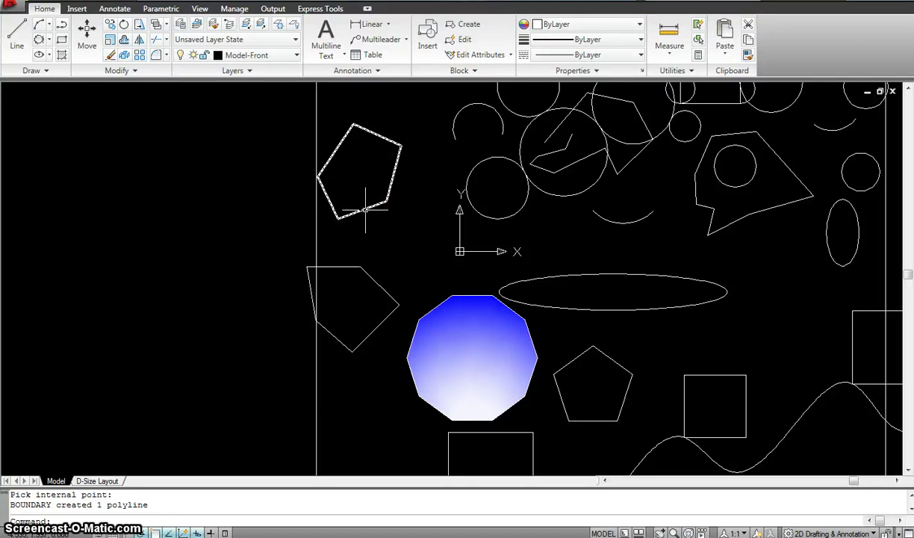
left_click(363, 213)
left_click(396, 251)
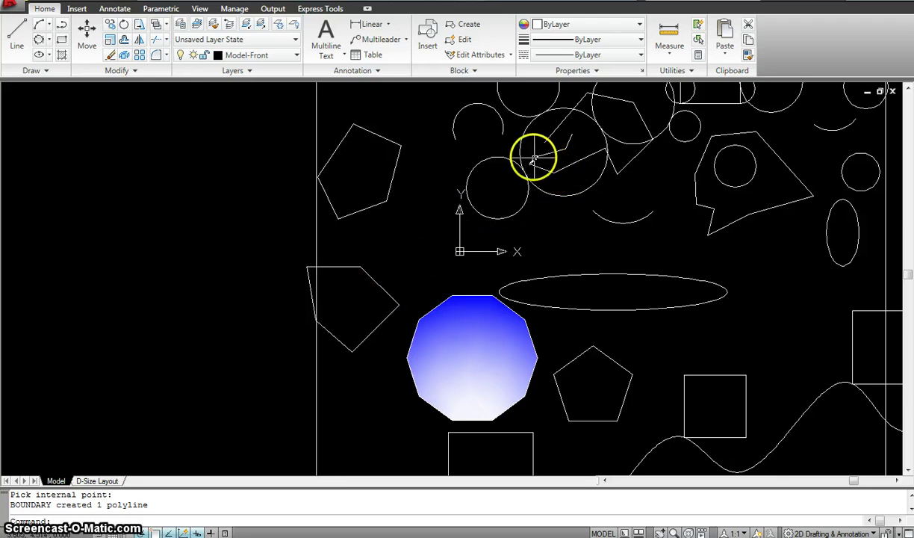
- Move the new pentagon boundary to the left of the original outline
type("m")
key("Return")
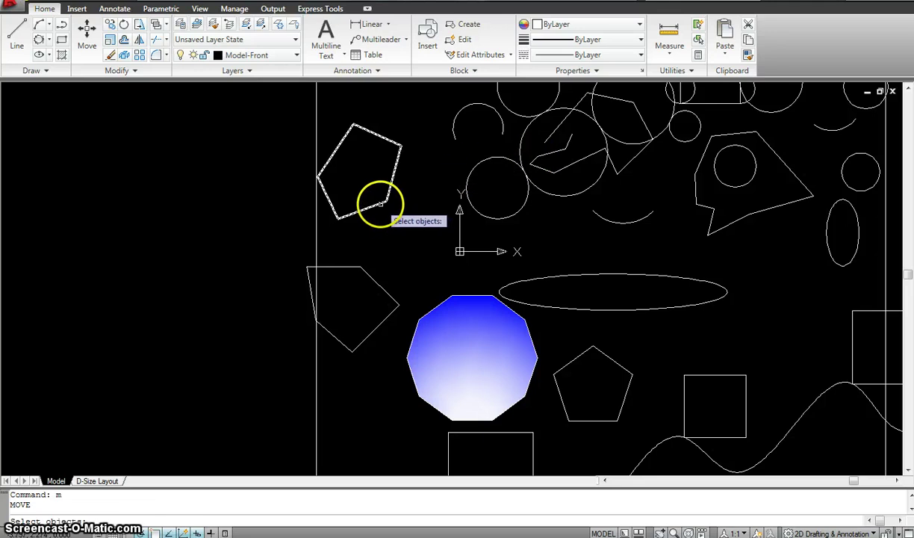
left_click(380, 204)
key("Return")
left_click(397, 220)
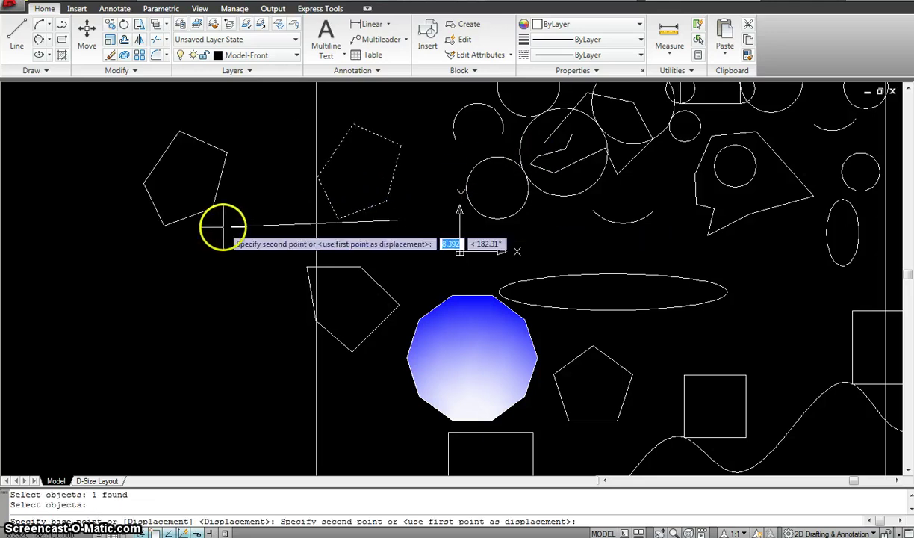
left_click(222, 227)
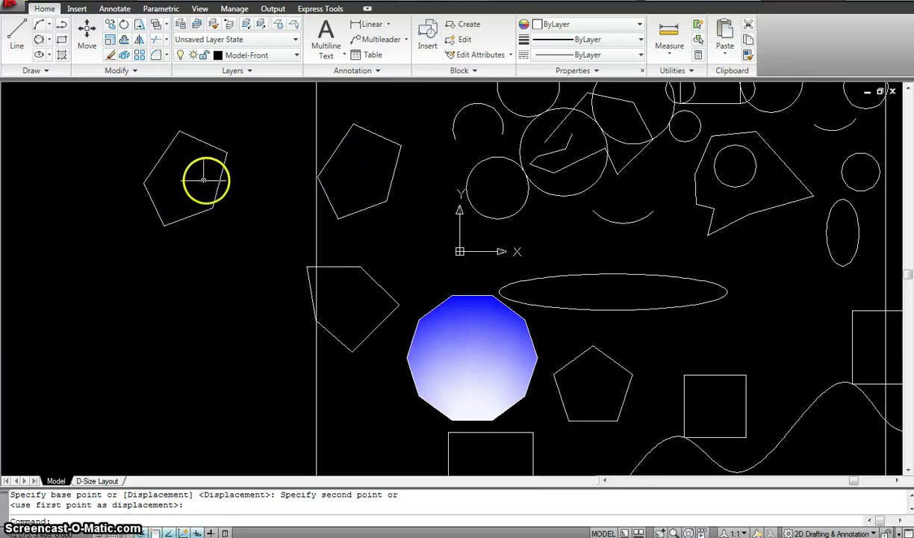
- Select the blue gradient fill in the polygon below the long ellipse
mouse_move(221, 181)
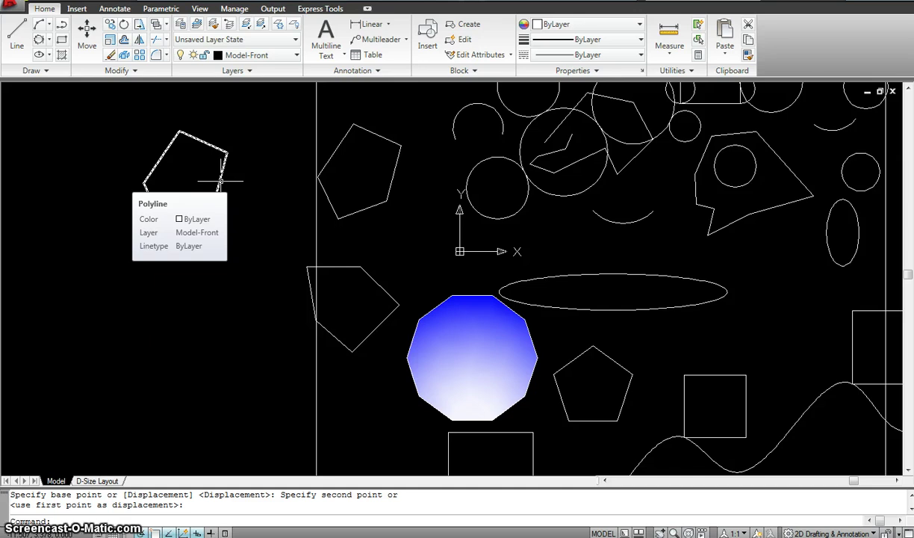
left_click(463, 317)
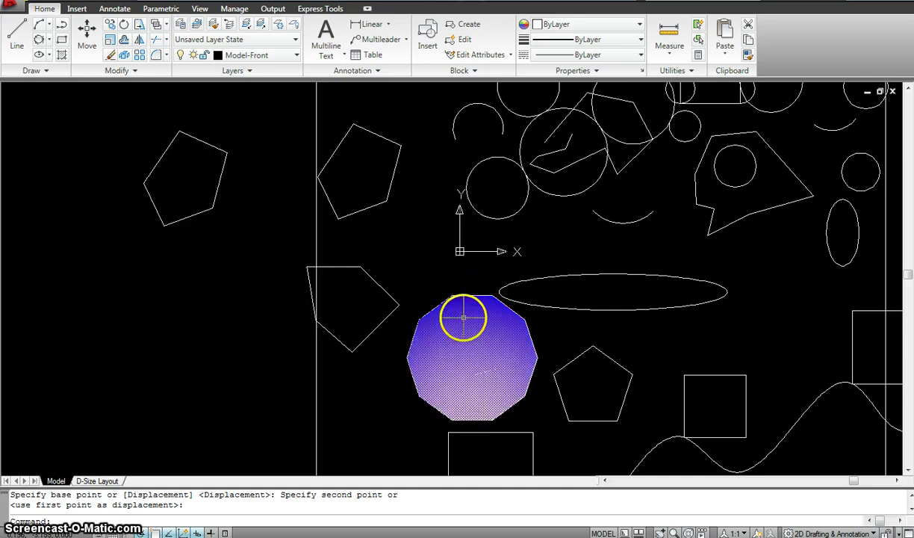
left_click(469, 326)
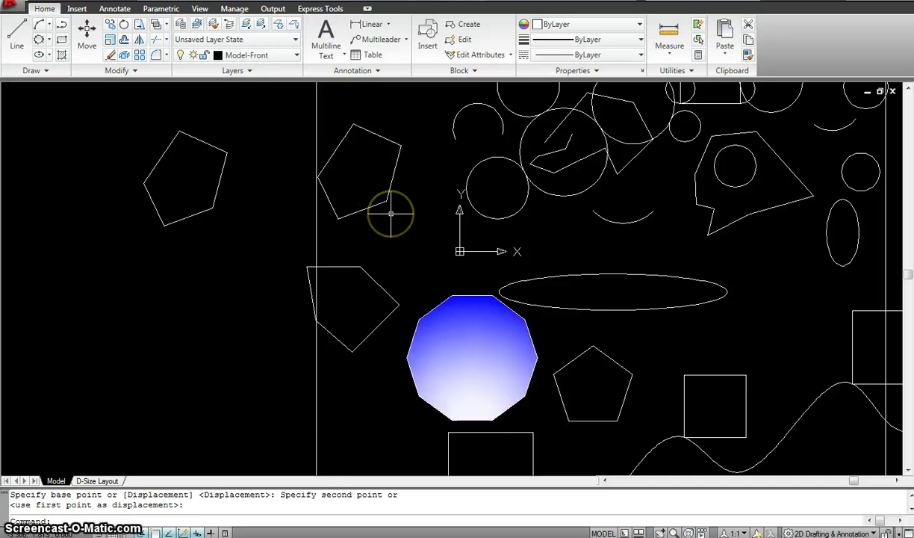
scroll(412, 208, "down", 2)
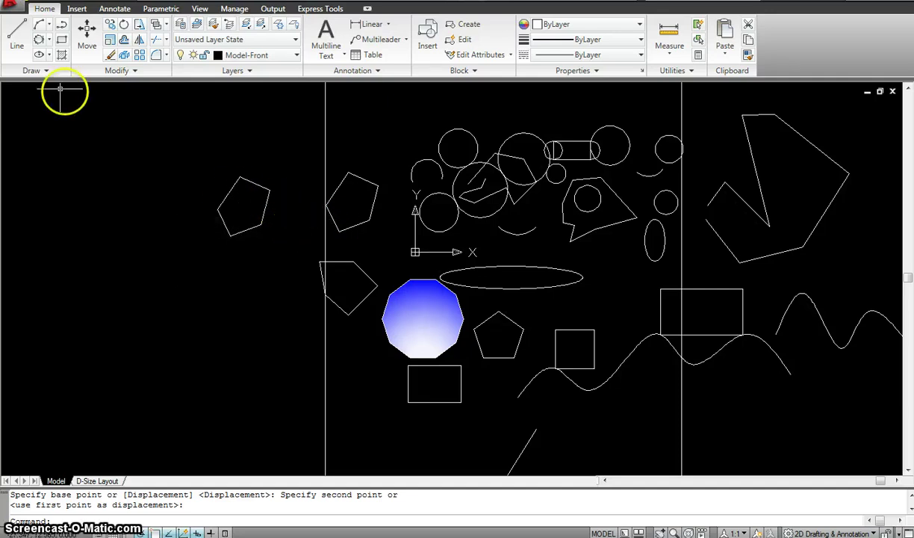
left_click(38, 70)
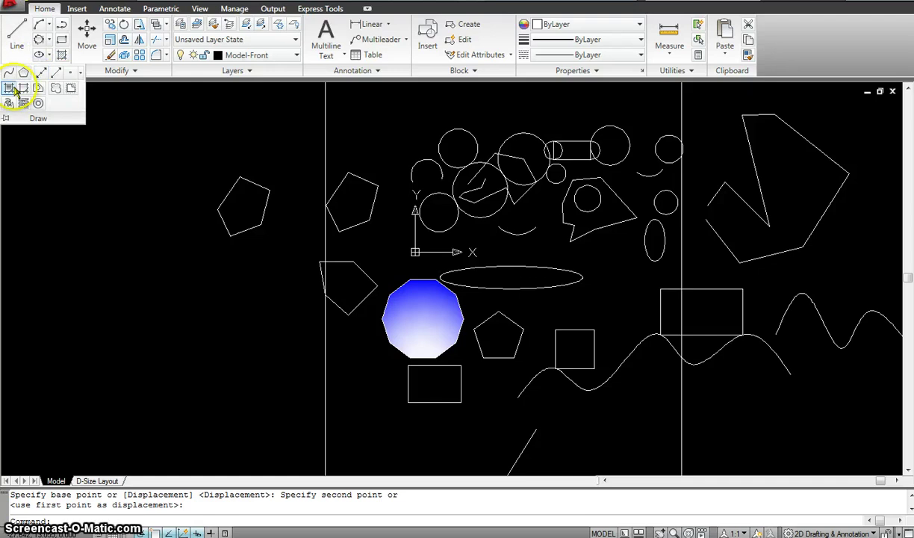
left_click(9, 88)
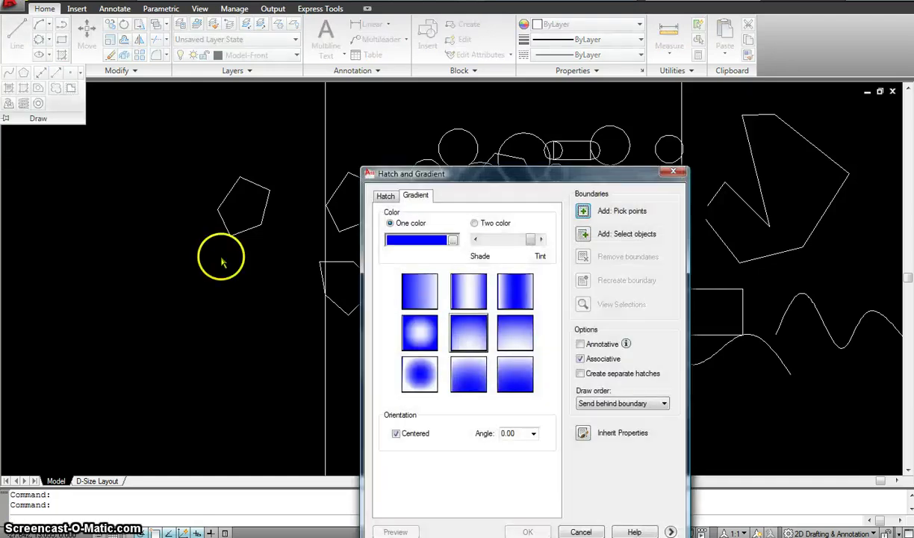
left_click(583, 212)
left_click(351, 199)
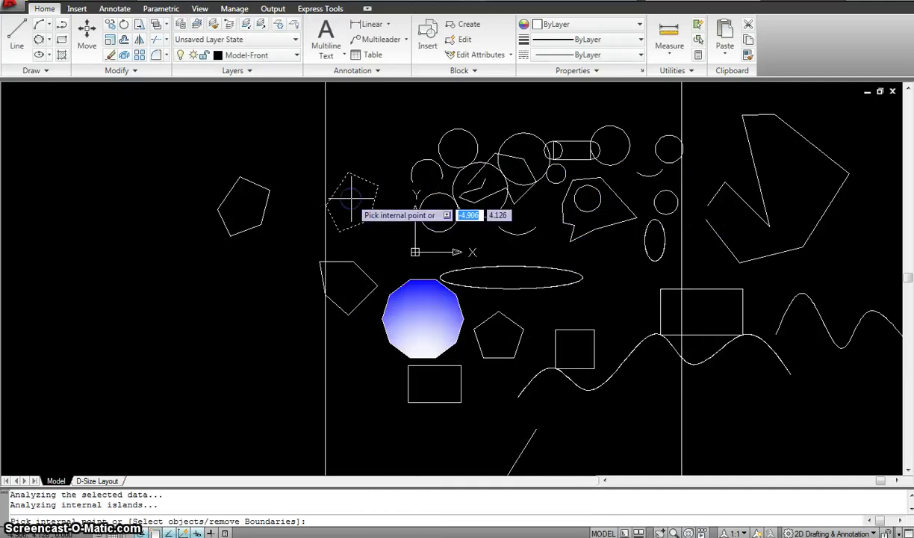
key("Return")
key("Return")
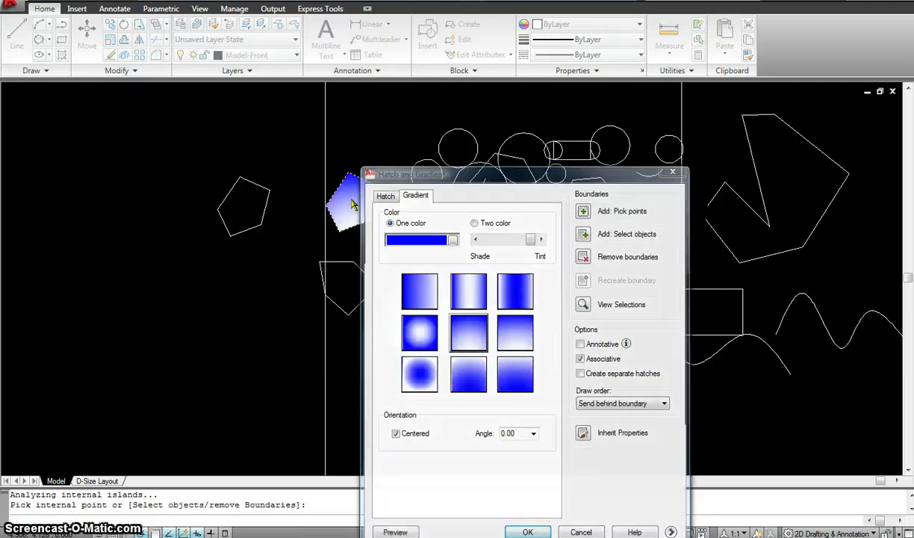
key("ctrl+z")
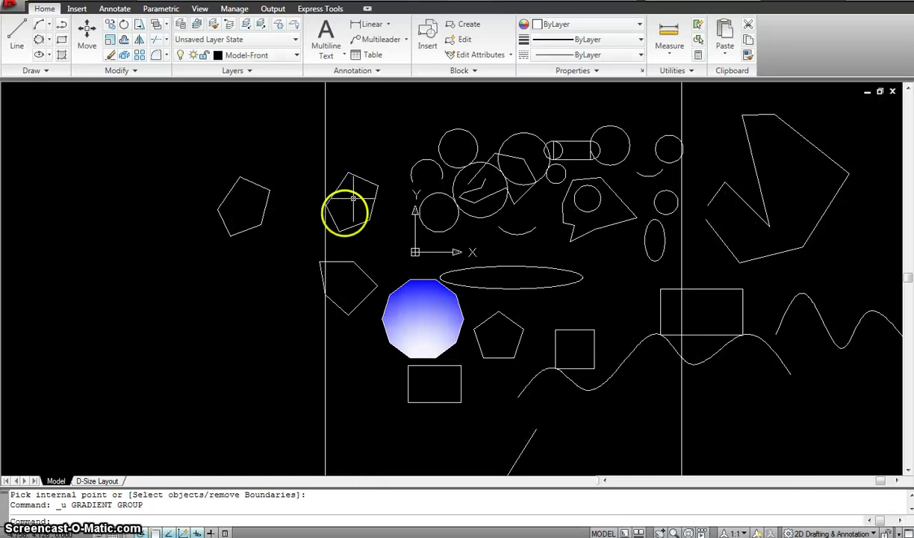
left_click(31, 71)
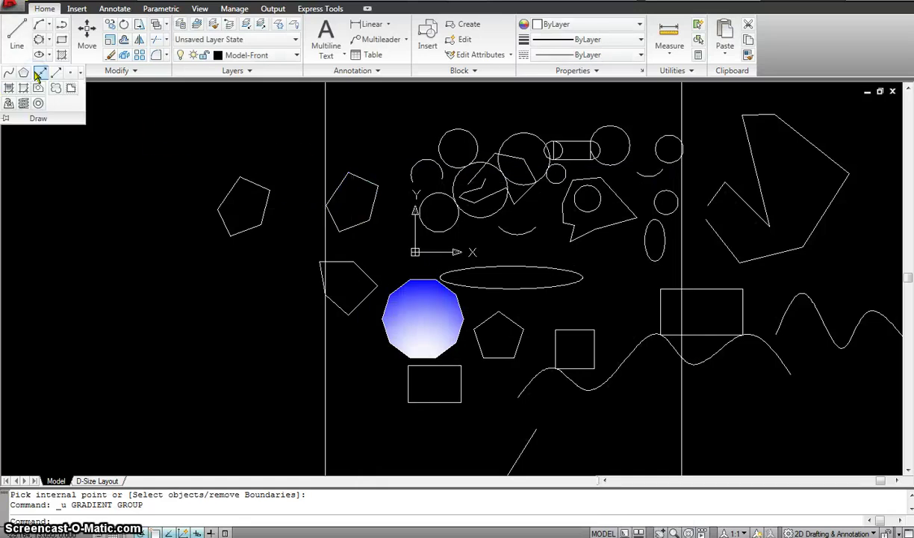
key("Escape")
key("Escape")
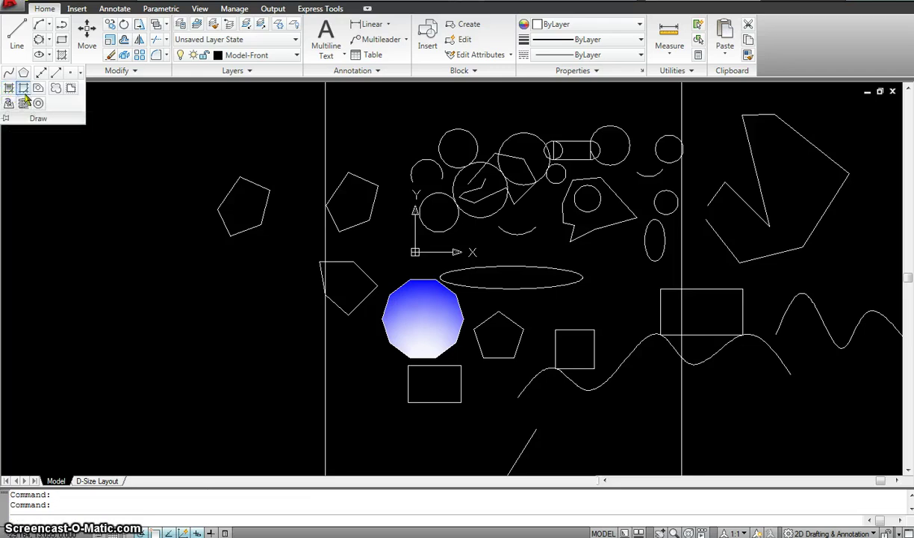
left_click(25, 90)
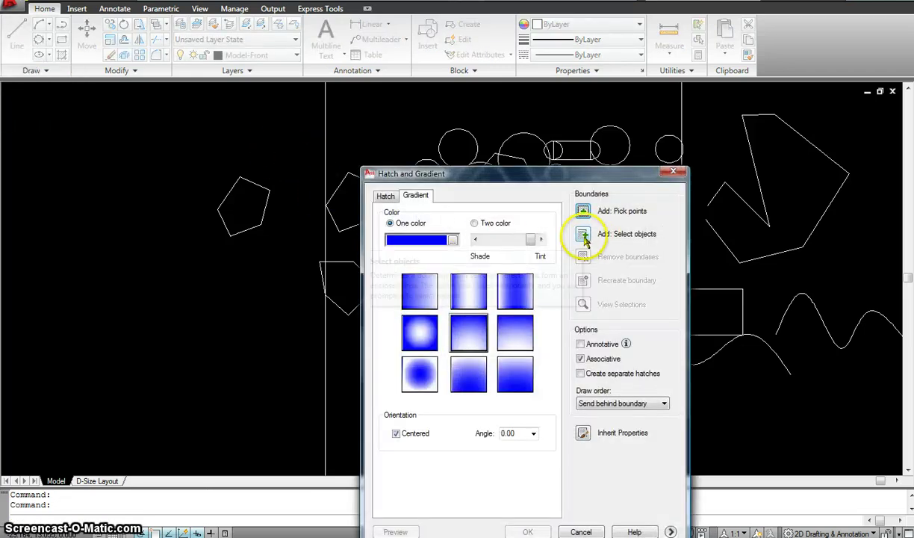
left_click(583, 235)
left_click(423, 318)
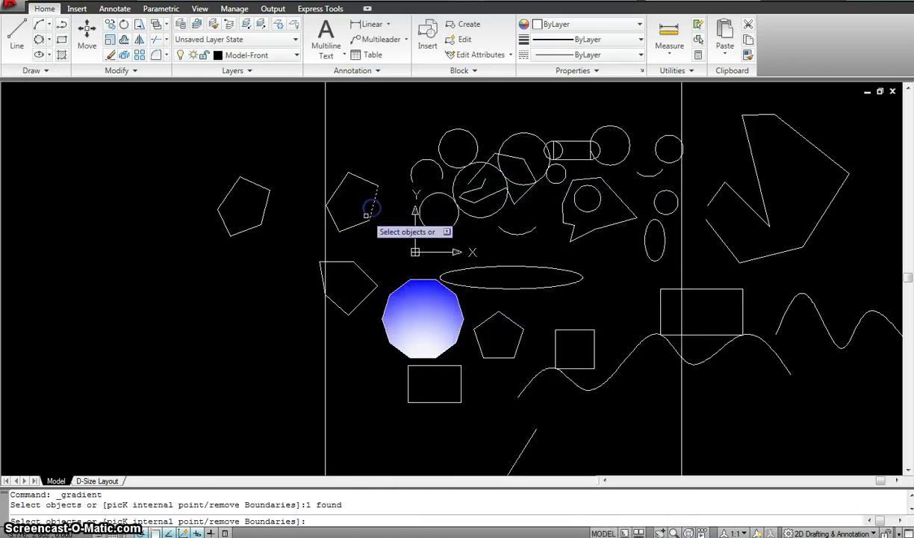
left_click(364, 219)
left_click(337, 220)
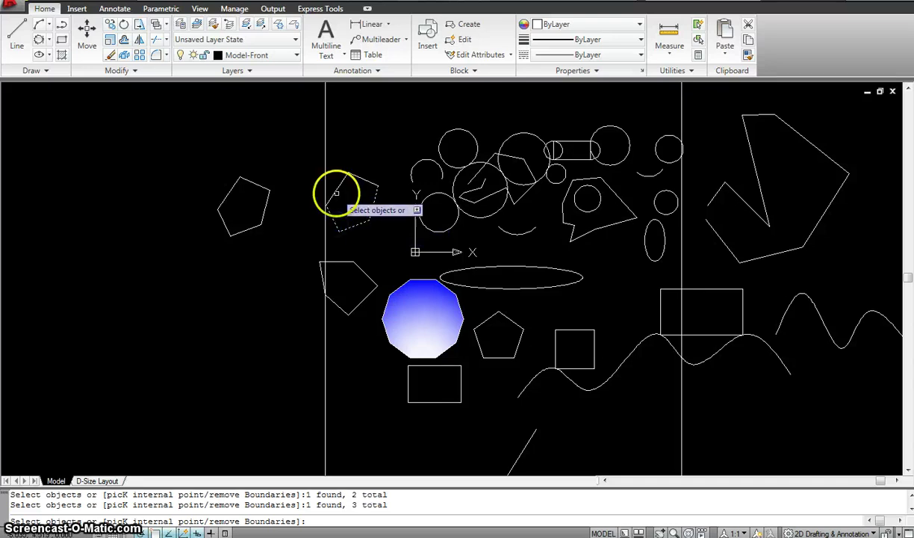
left_click(367, 168)
left_click(362, 179)
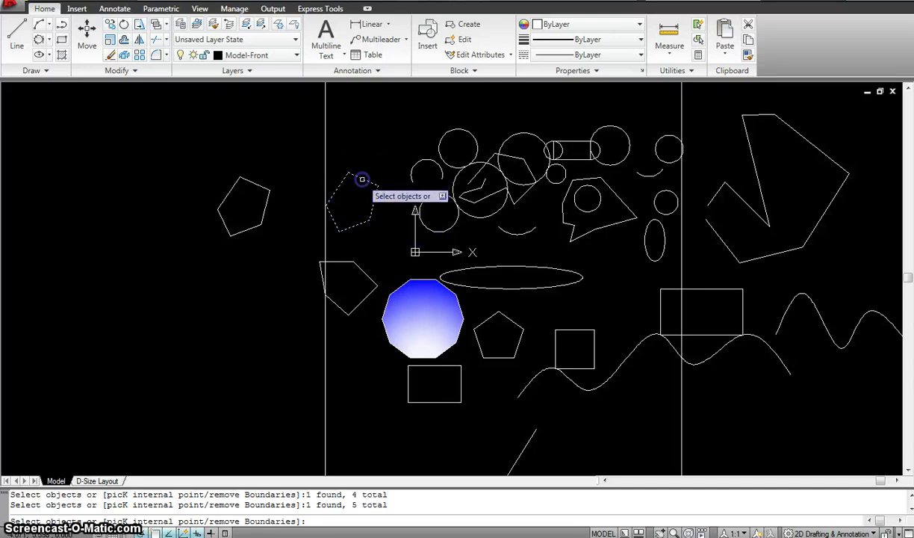
key("Escape")
key("Escape")
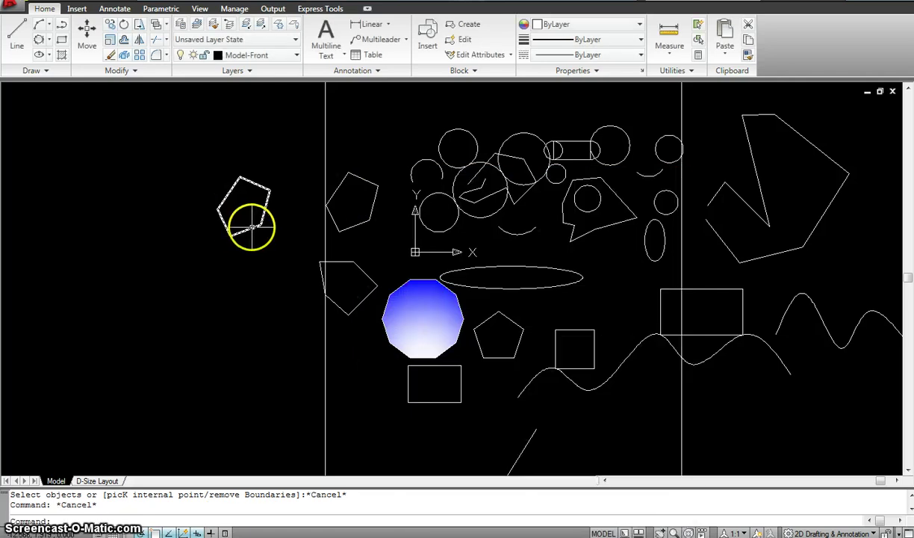
key("Return")
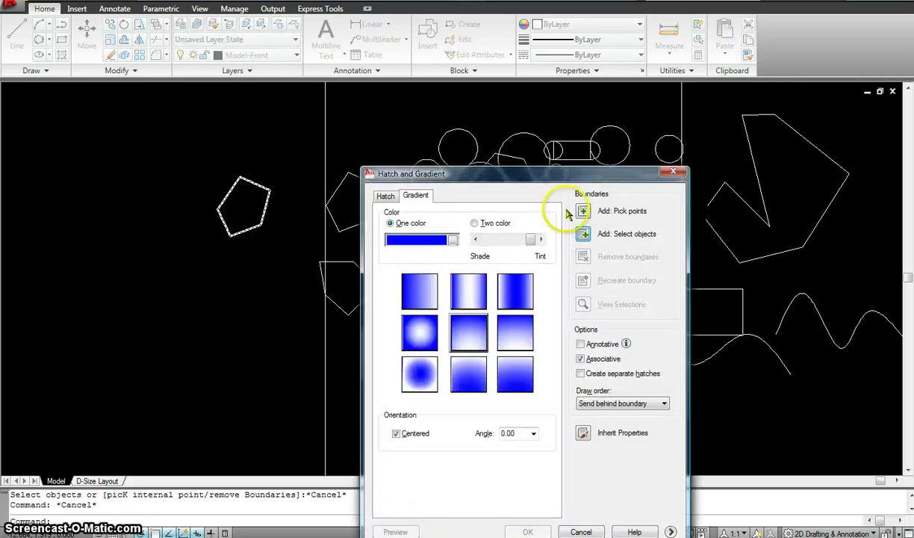
left_click(582, 234)
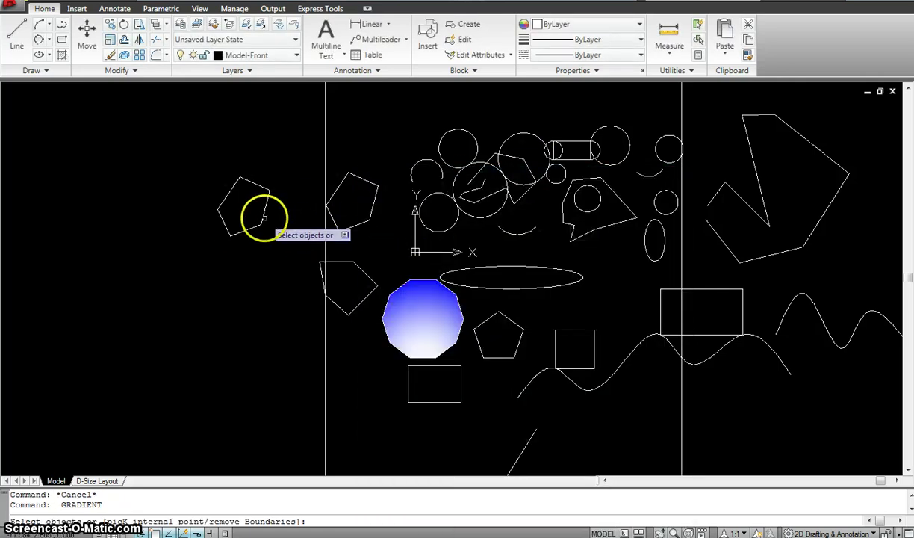
left_click(263, 217)
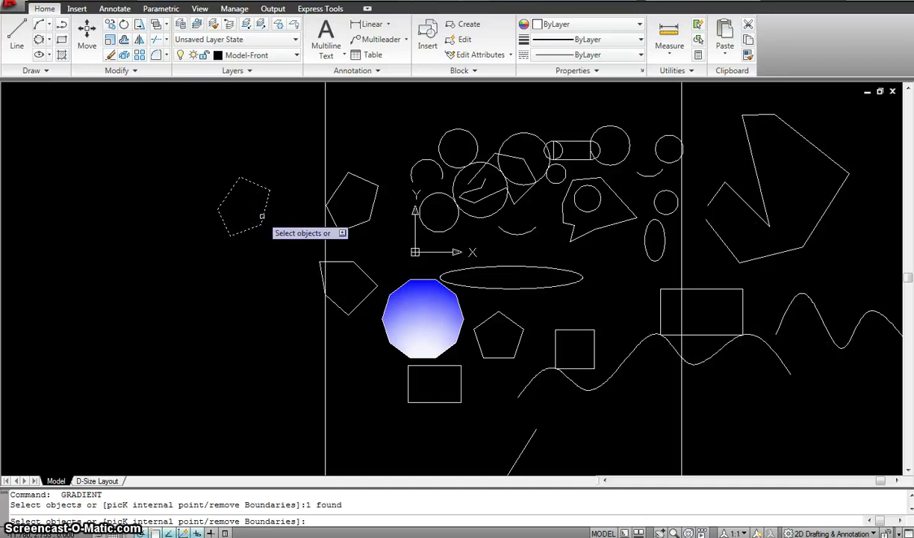
key("Return")
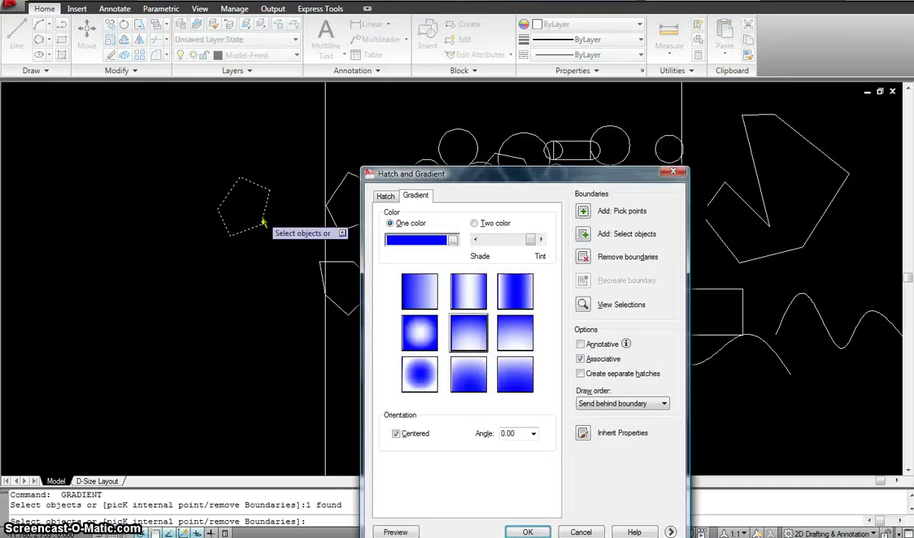
key("Return")
left_click(244, 208)
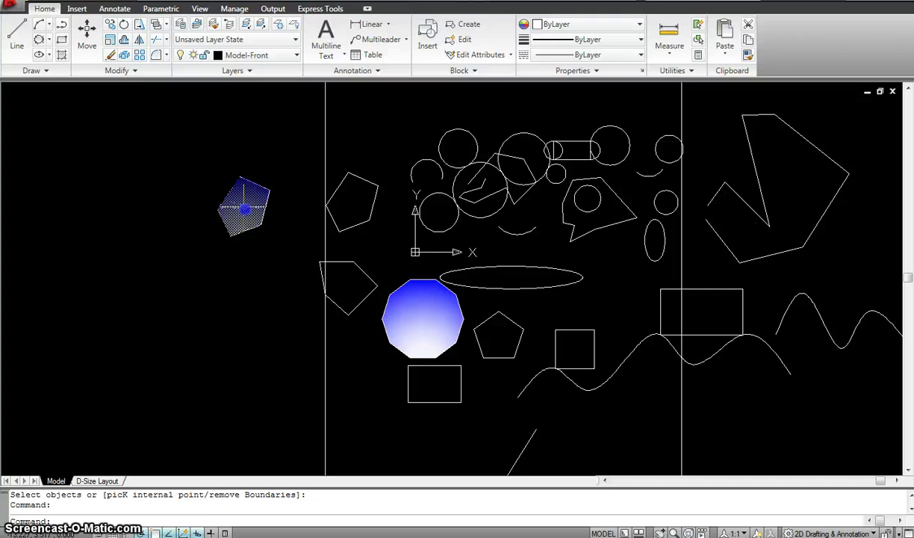
key("Delete")
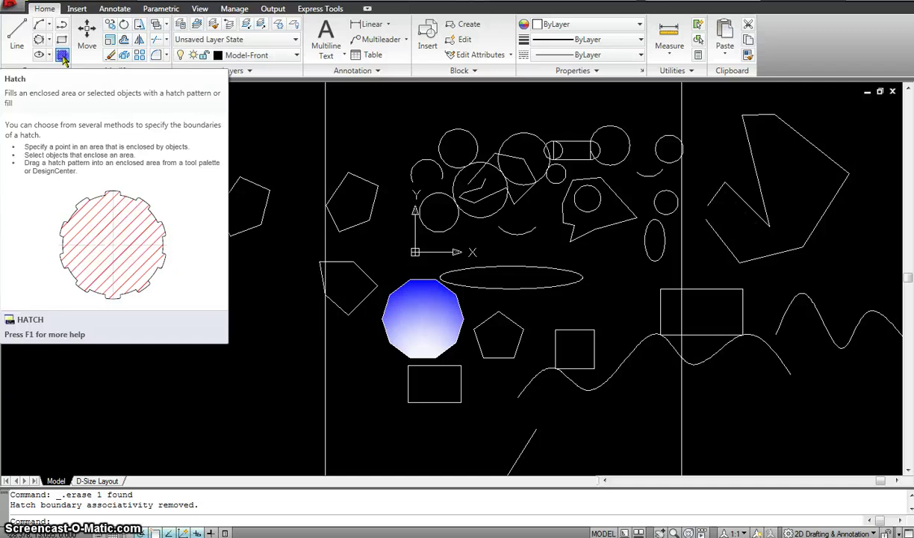
- Bring up the Hatch and Gradient dialog (ANSI31, angle 0, scale 1.000) and move it higher
left_click(62, 56)
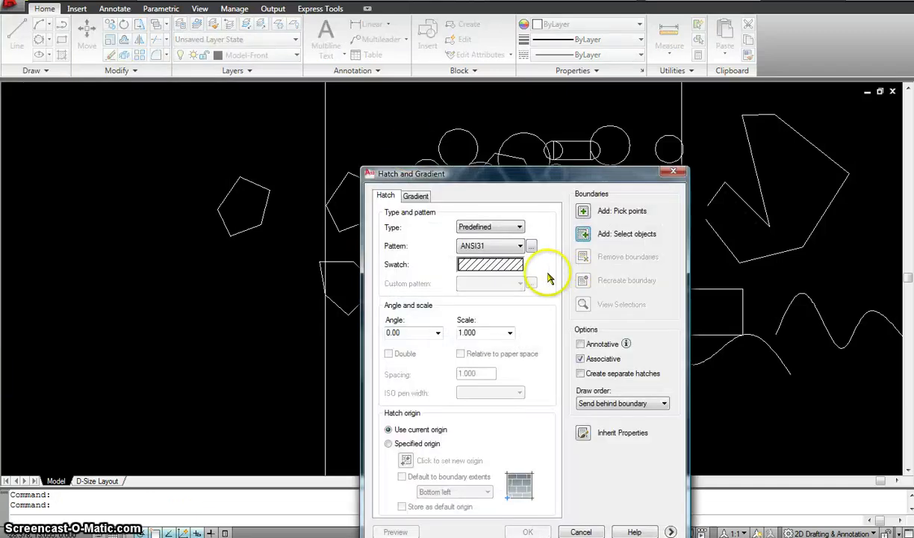
left_click_drag(520, 175, 511, 101)
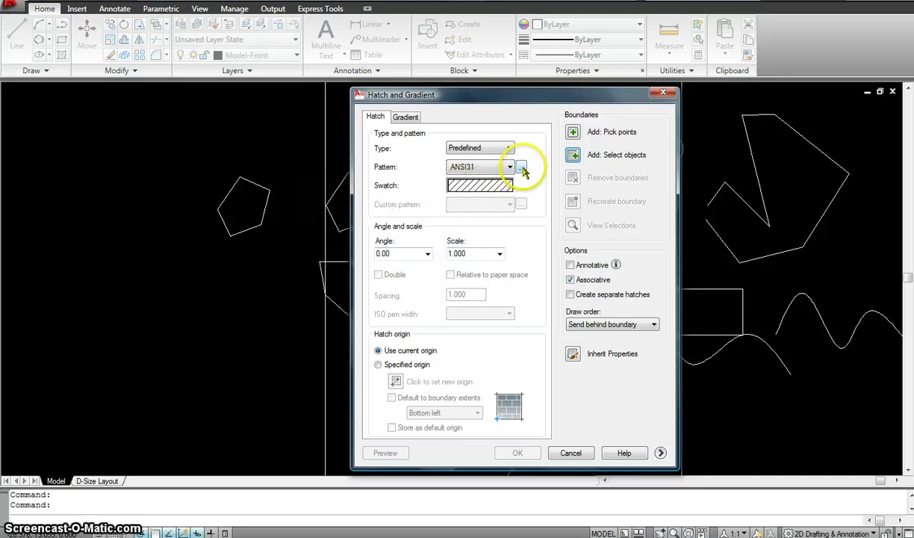
- Choose the AR-B816 brick pattern from the Other Predefined hatch patterns
left_click(520, 166)
left_click_drag(478, 147, 724, 87)
left_click(681, 108)
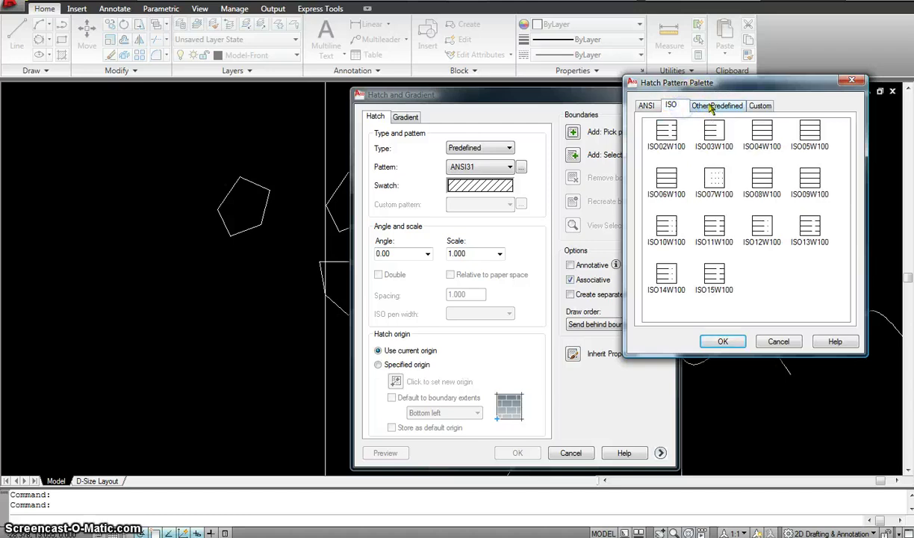
left_click(716, 107)
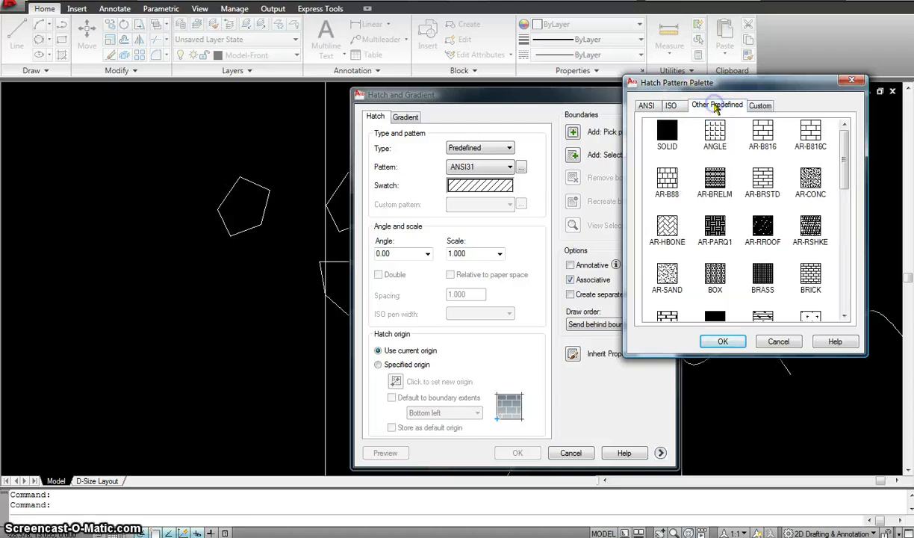
left_click(764, 133)
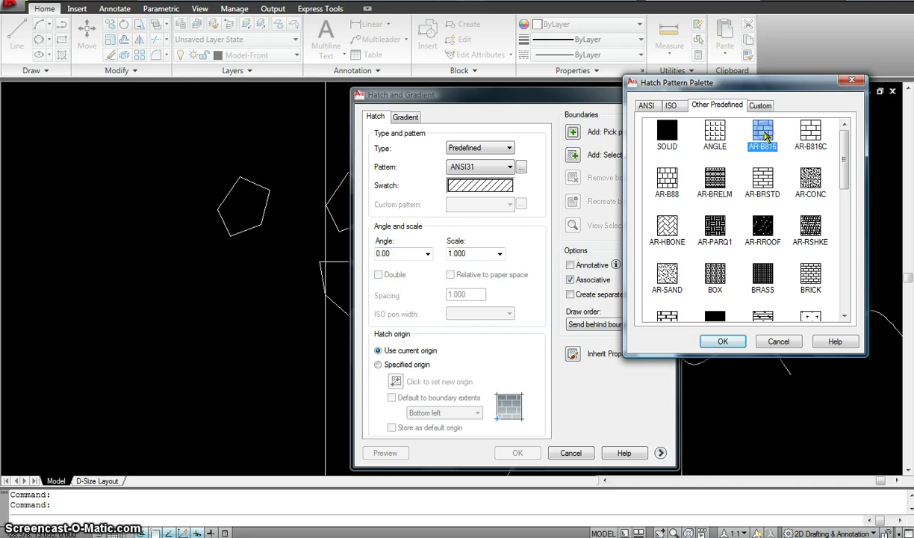
left_click(722, 341)
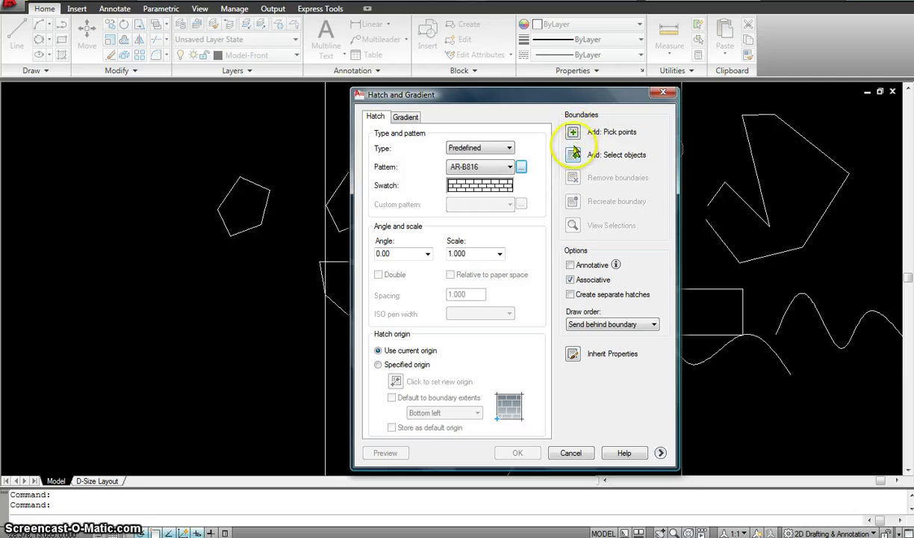
left_click(572, 133)
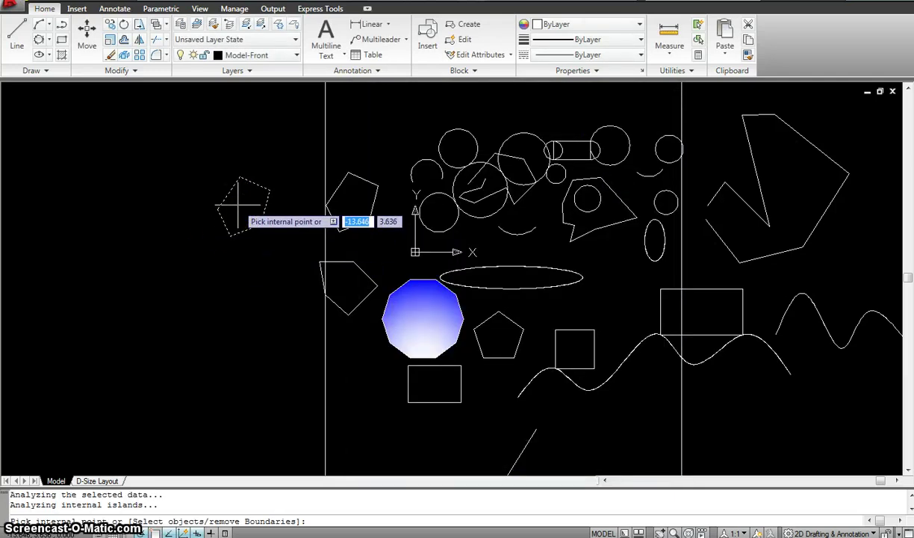
key("Return")
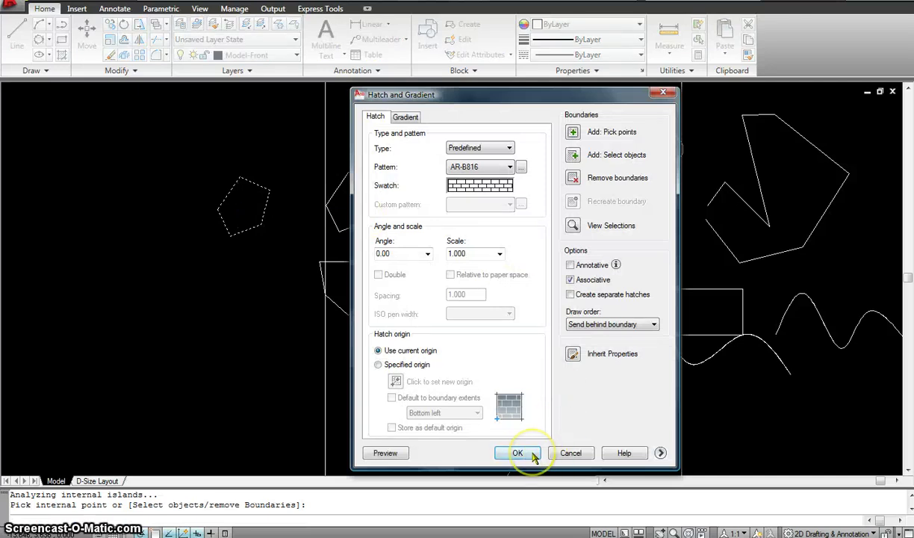
left_click(517, 453)
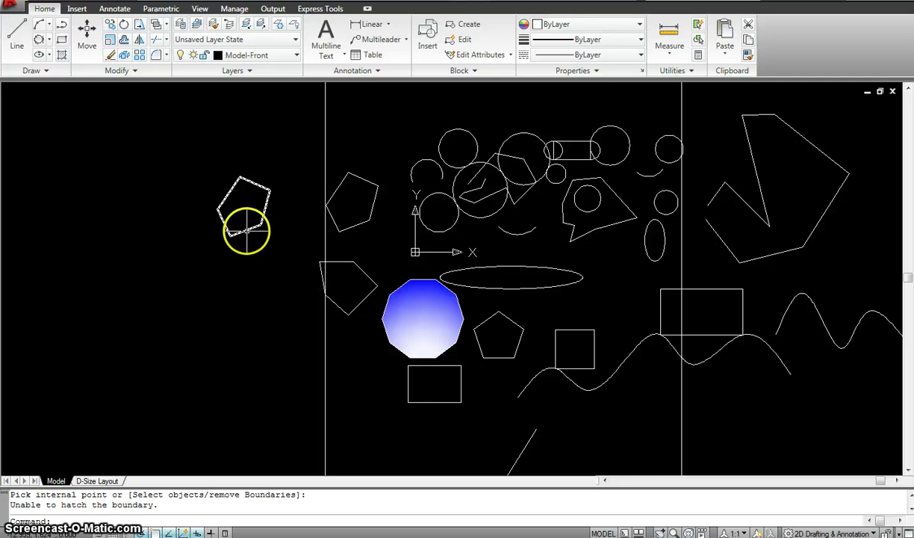
mouse_move(247, 231)
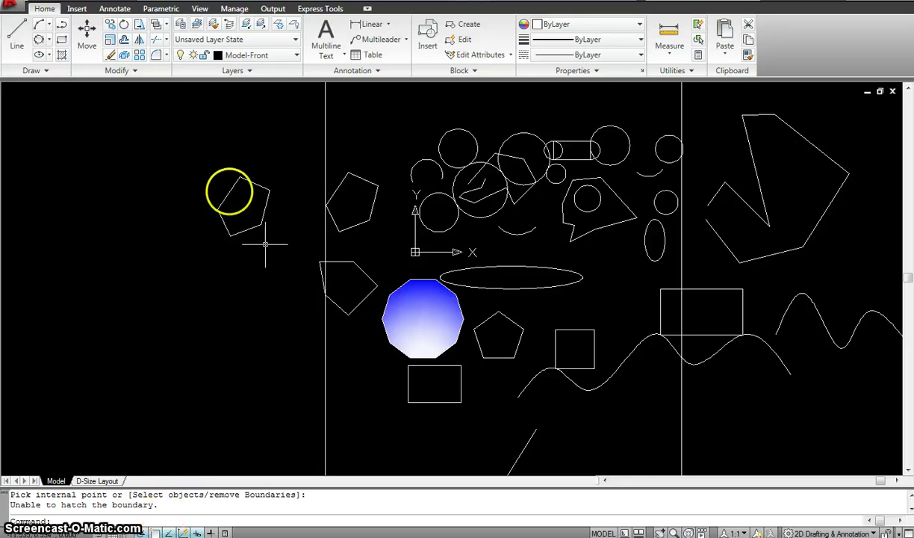
- Start a hatch and pick the inside of the large pentagon as its area
scroll(155, 212, "down", 3)
mouse_move(154, 211)
middle_mouse_down()
mouse_move(437, 194)
mouse_move(415, 214)
middle_mouse_up()
scroll(411, 202, "down", 2)
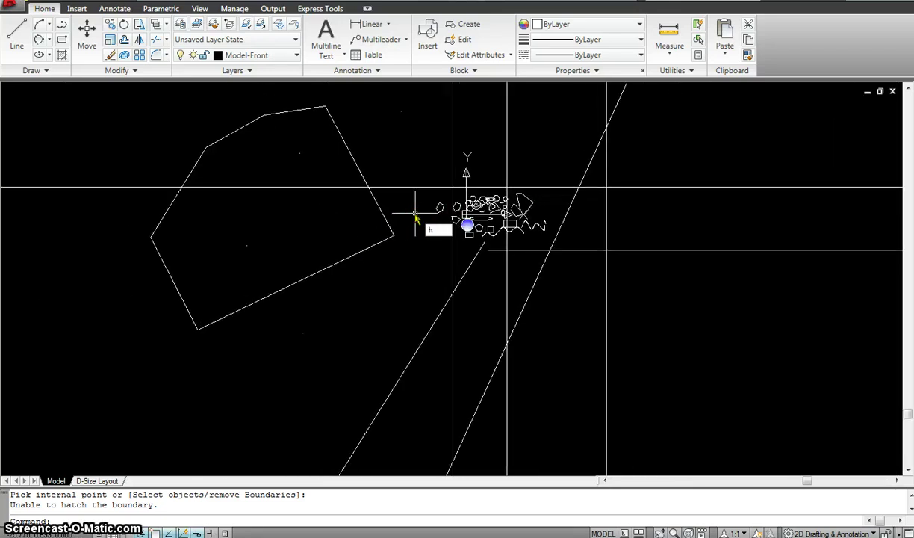
key("Return")
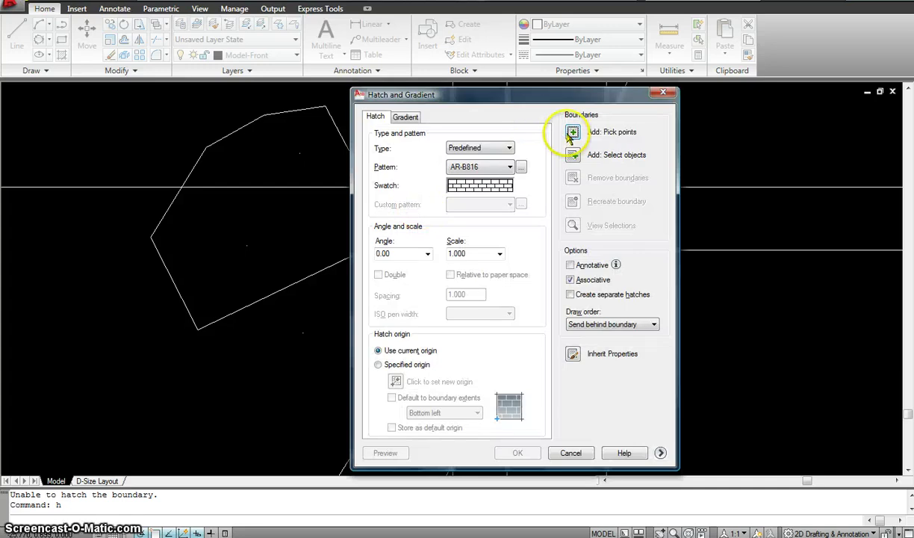
left_click(570, 133)
left_click(296, 247)
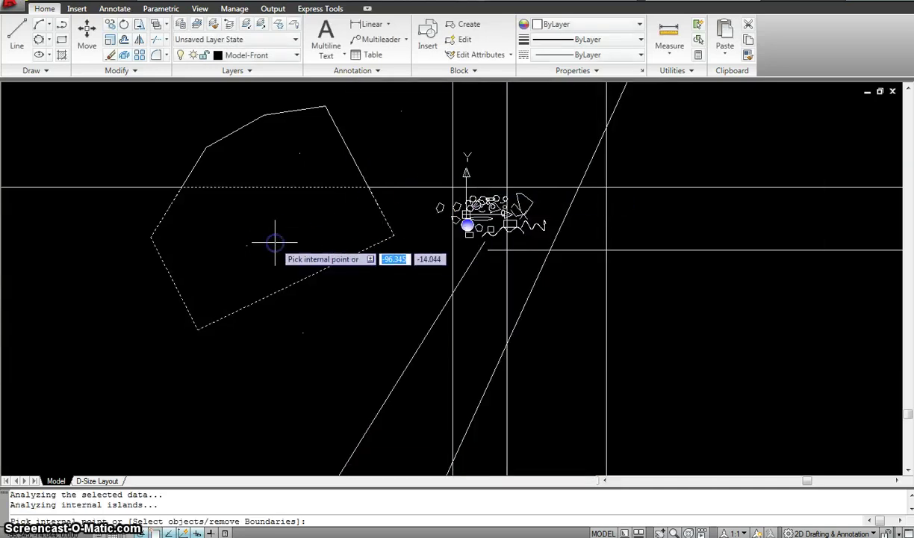
key("Return")
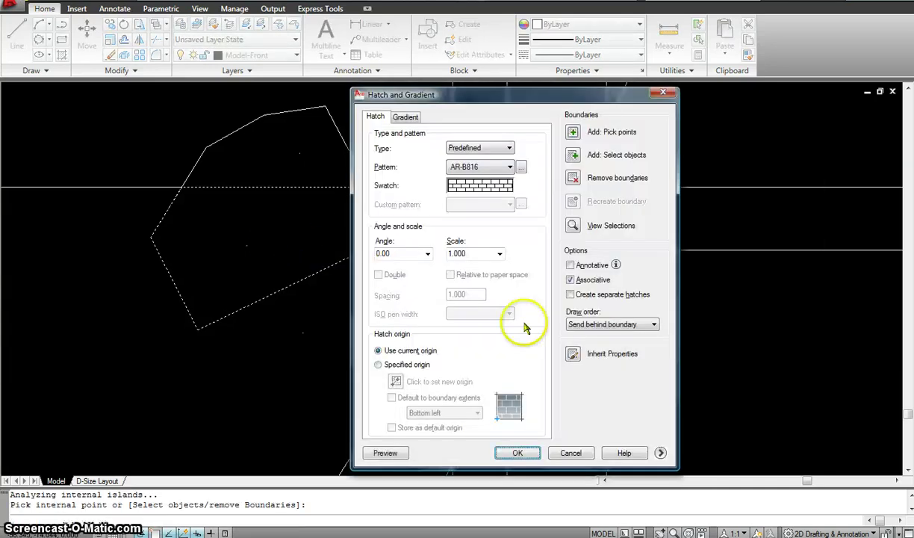
- Preview the AR-B816 brick hatch filling the large pentagon
left_click(386, 454)
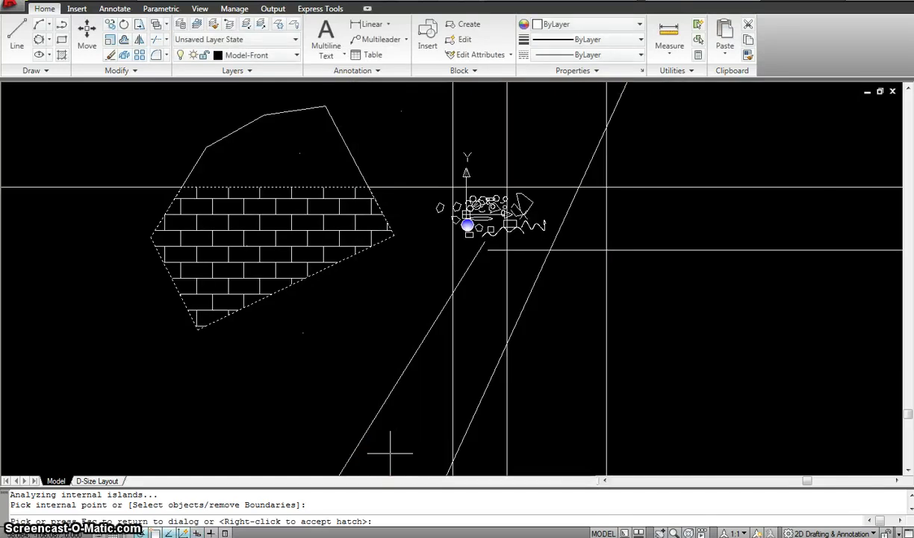
scroll(447, 206, "up", 3)
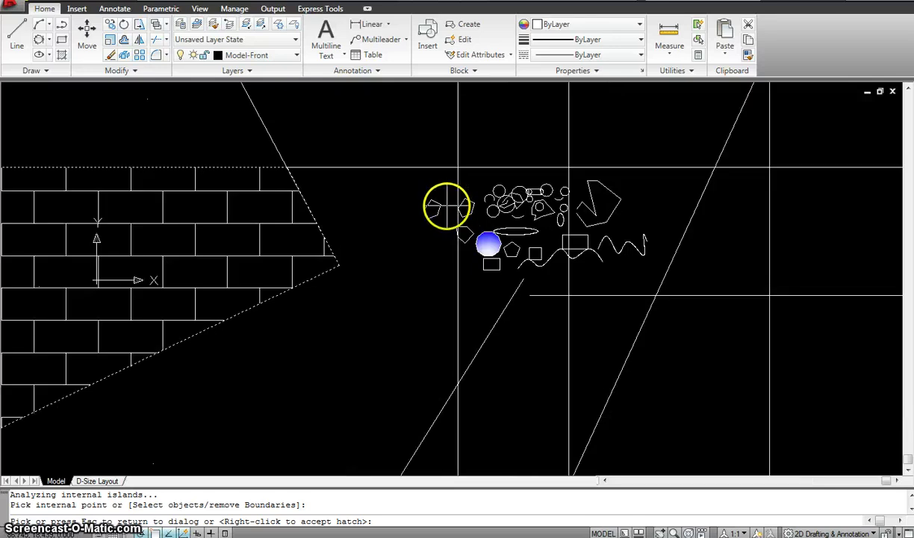
scroll(434, 211, "up", 2)
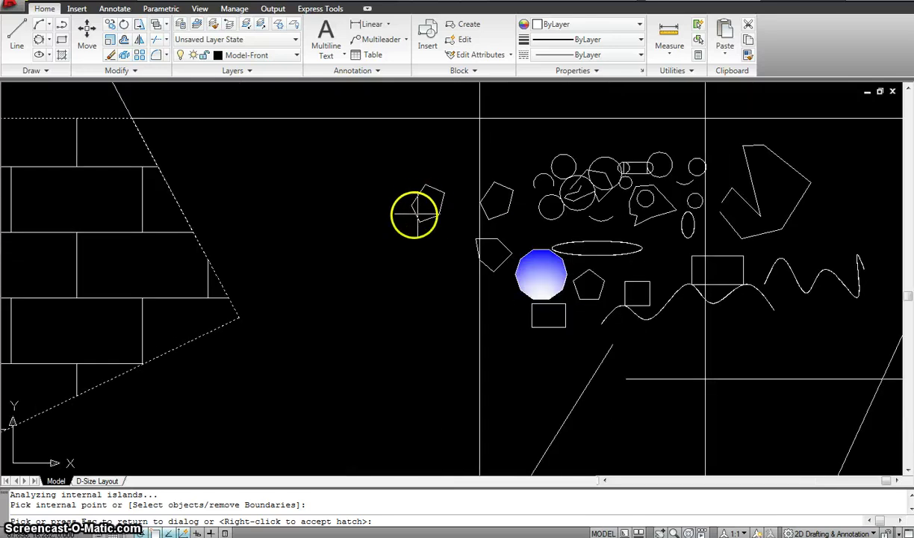
scroll(410, 216, "down", 4)
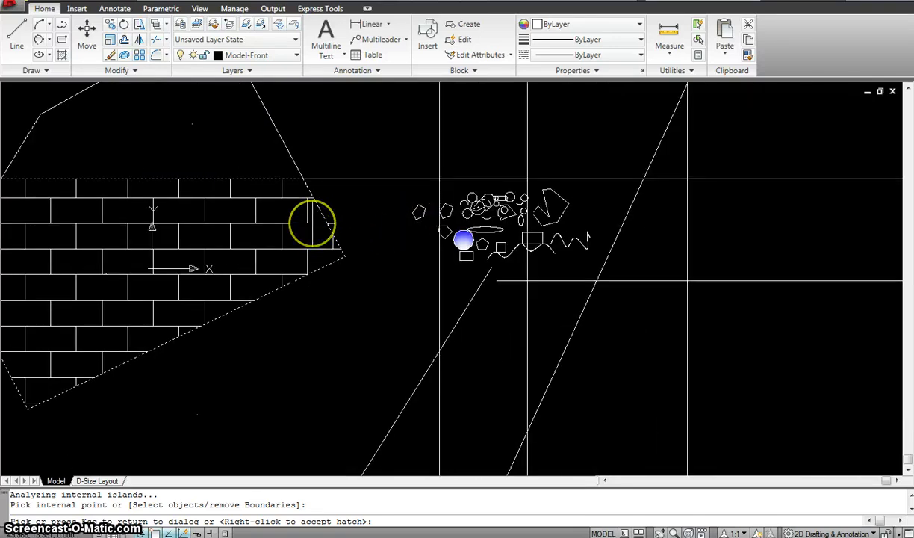
scroll(321, 224, "down", 2)
scroll(431, 214, "down", 1)
scroll(372, 235, "up", 3)
scroll(370, 235, "down", 2)
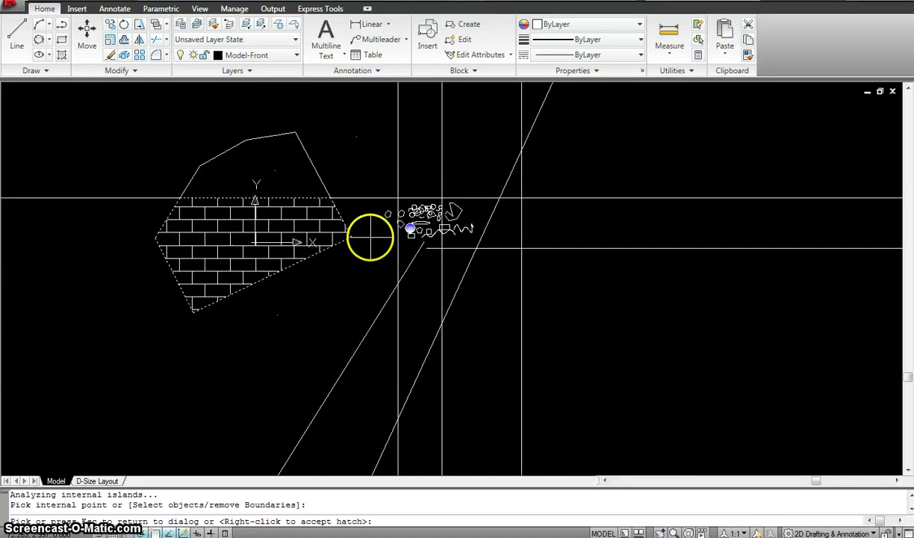
- Set the brick hatch scale to 0.500 and accept it in the large pentagon
key("Escape")
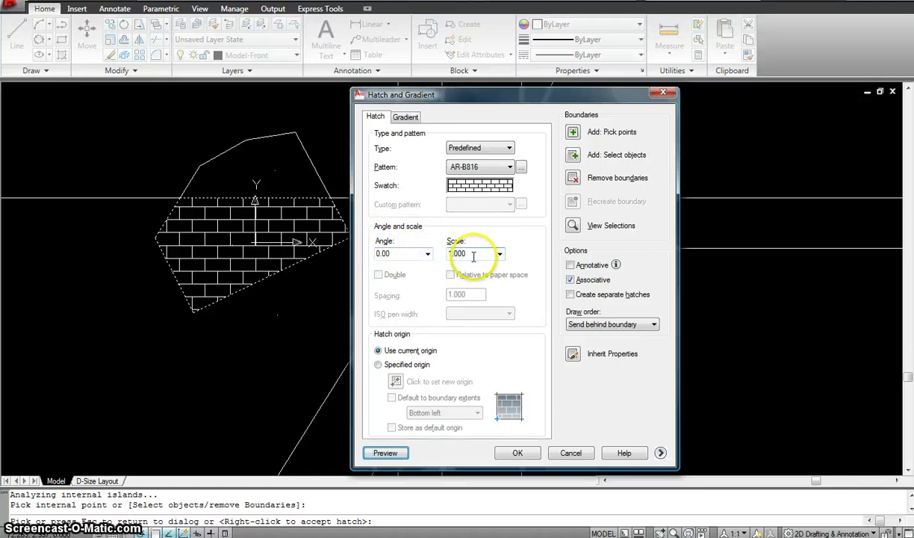
left_click(499, 255)
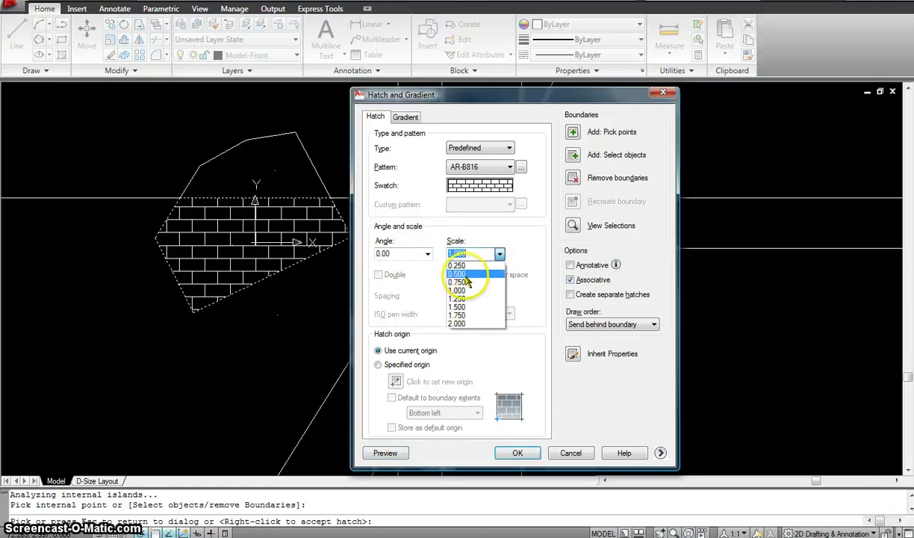
left_click(472, 254)
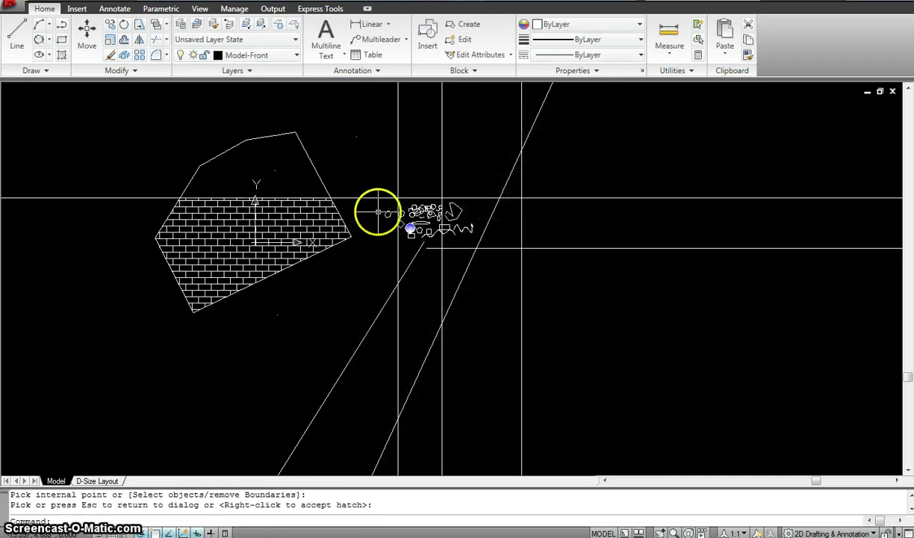
scroll(378, 212, "up", 3)
right_click(271, 225)
left_click(271, 226)
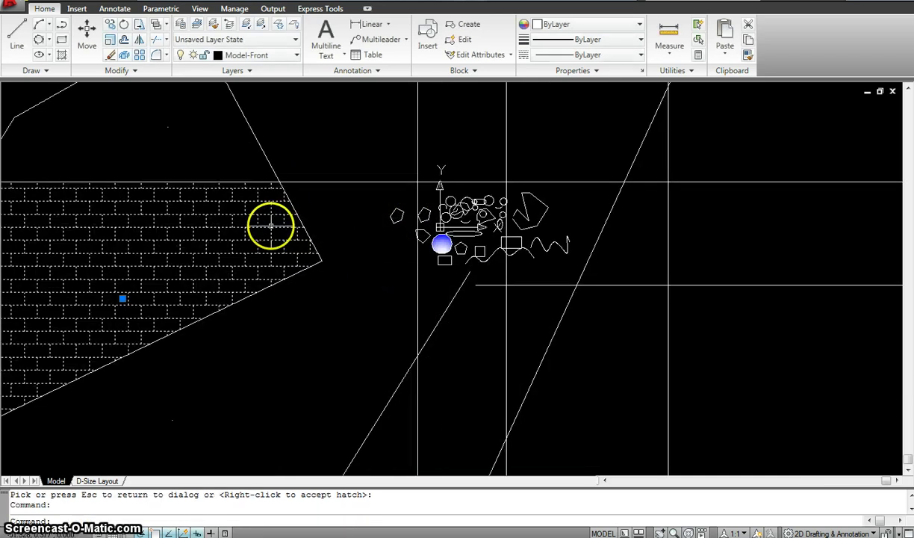
- Enter .1 as the scale in Hatch Edit for the pentagon's brick hatch, then deselect
double_click(271, 225)
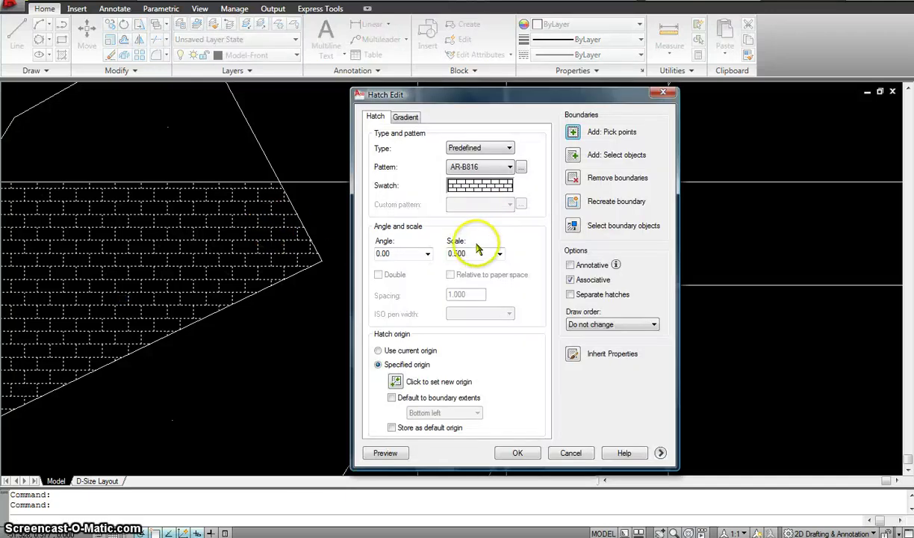
double_click(475, 253)
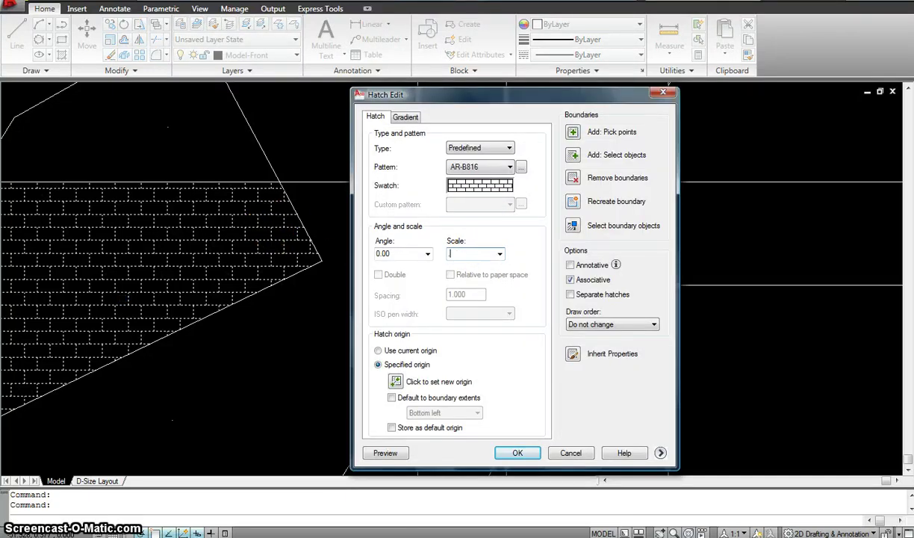
type(".1")
key("Return")
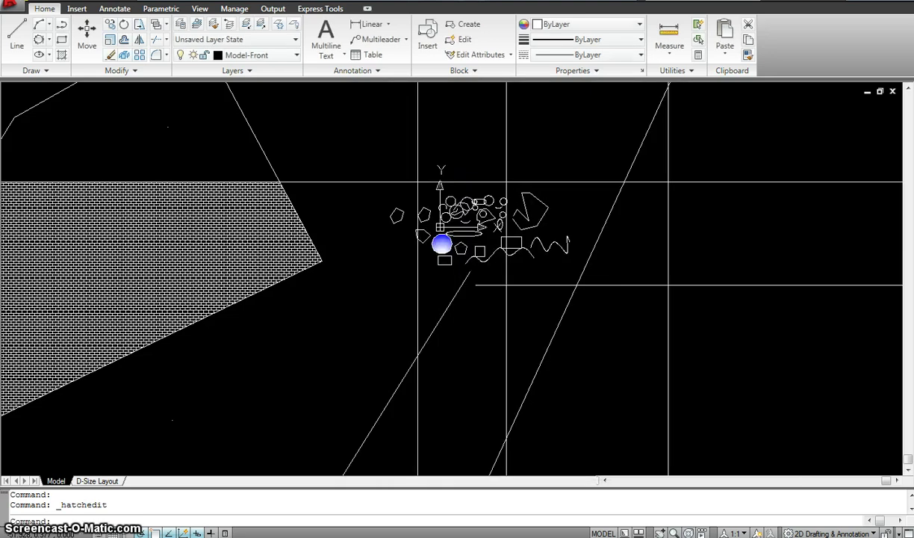
scroll(306, 232, "down", 4)
scroll(491, 206, "up", 3)
key("Escape")
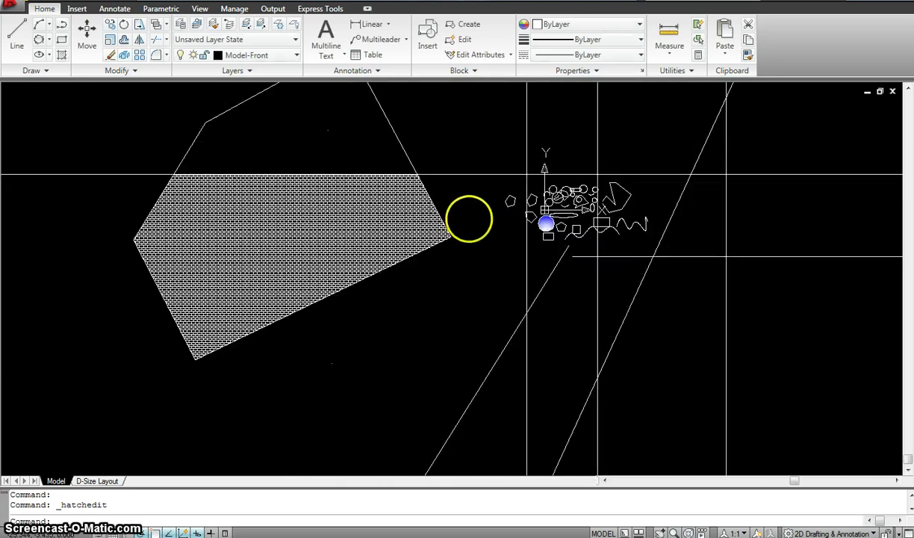
scroll(471, 218, "down", 3)
middle_click_drag(471, 218, 379, 267)
scroll(419, 248, "up", 3)
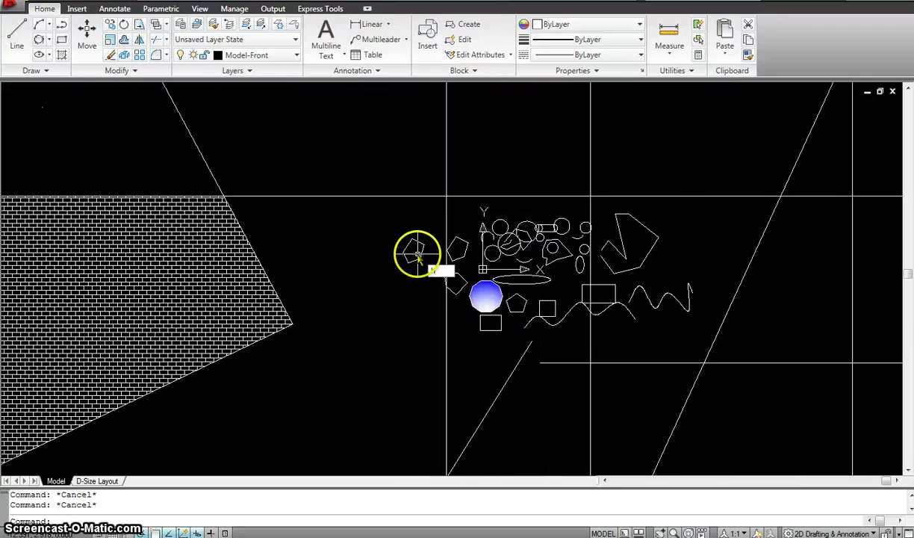
- Start a new hatch and pick inside the three small shapes at left
key("Return")
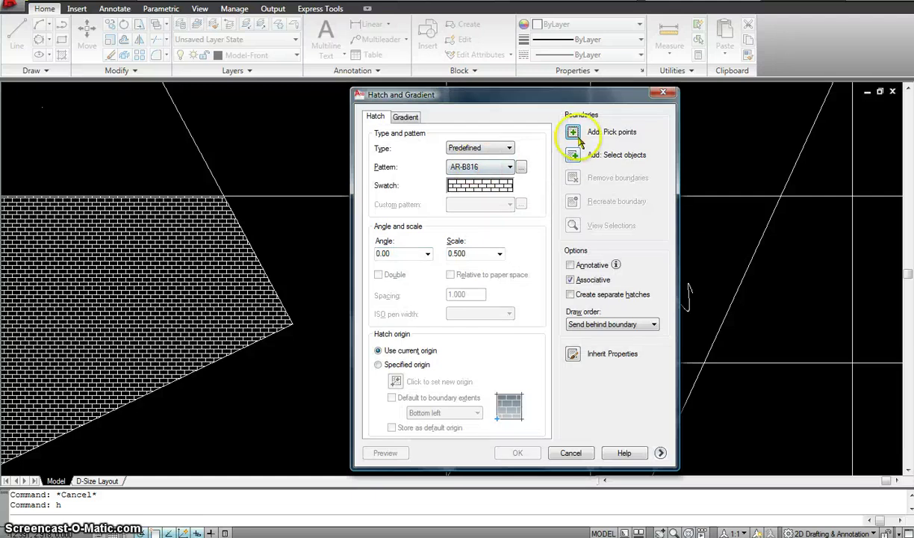
left_click(573, 133)
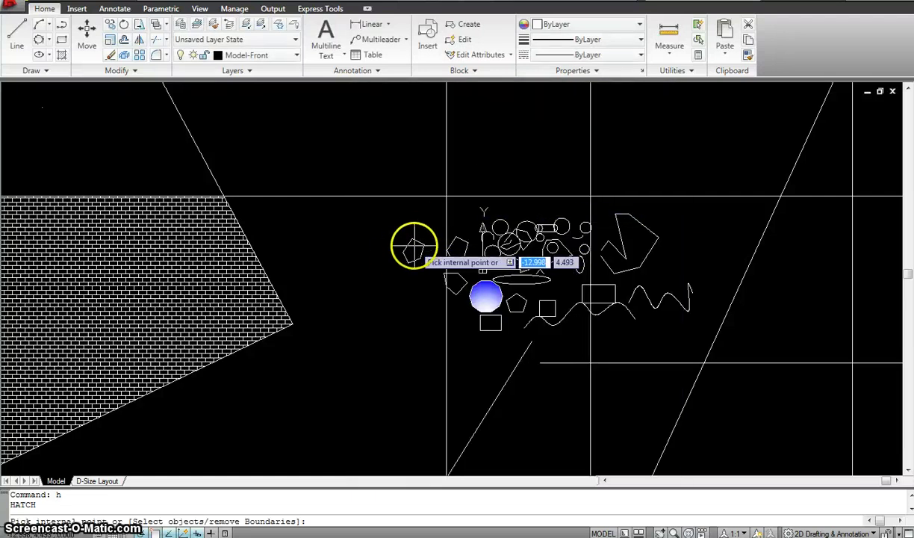
left_click(448, 242)
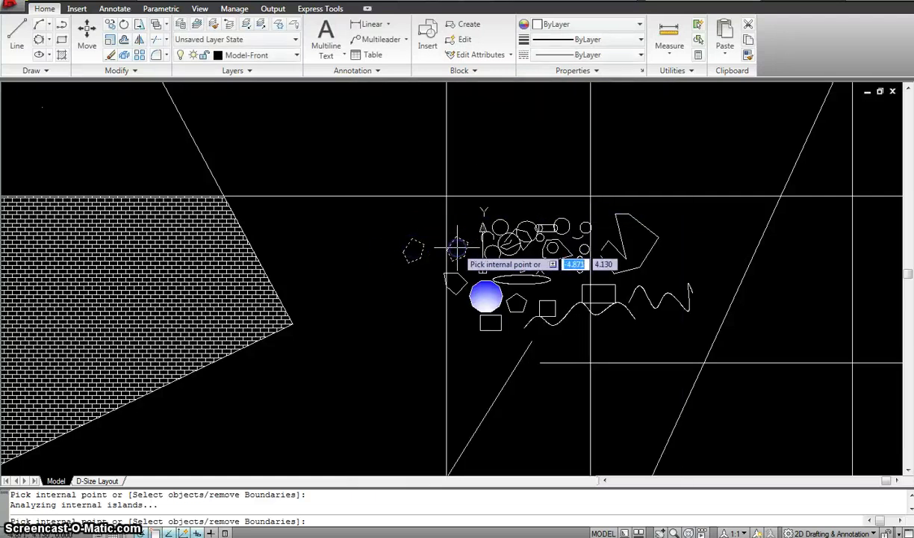
left_click(506, 290)
left_click(594, 295)
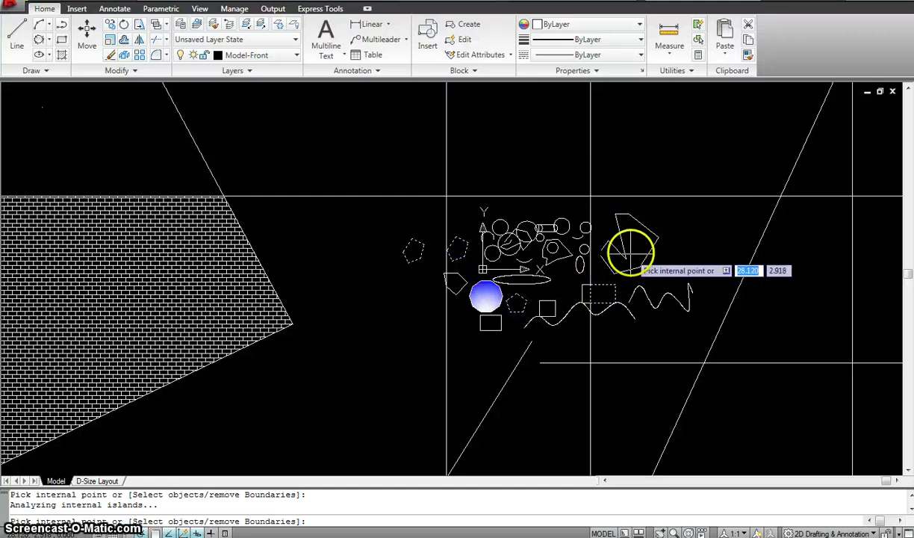
scroll(608, 258, "up", 2)
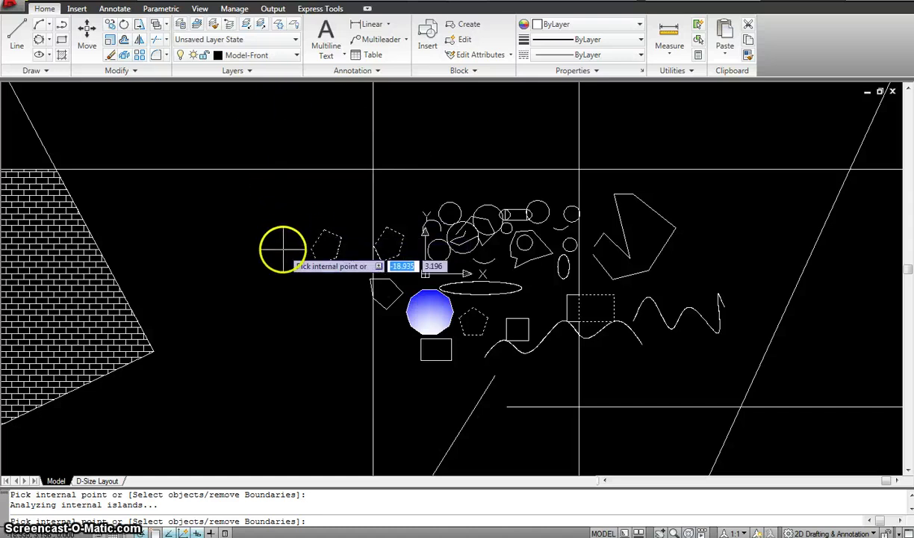
key("Return")
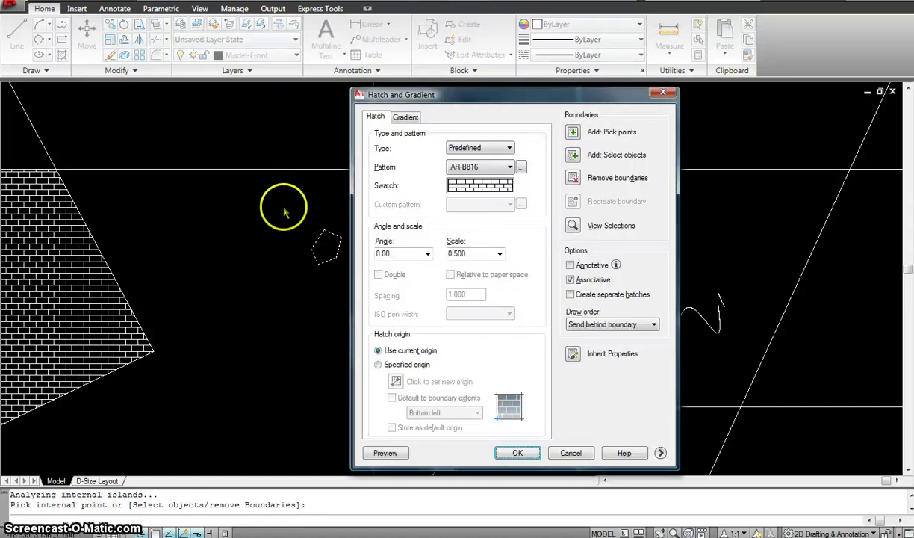
- Adjust the hatch scale, preview, and accept the brick hatches in those shapes
double_click(473, 253)
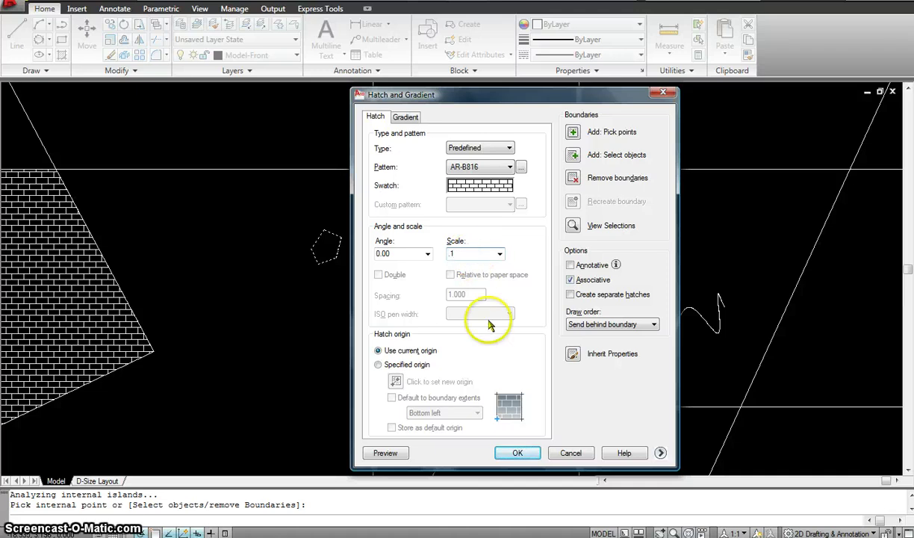
left_click(398, 453)
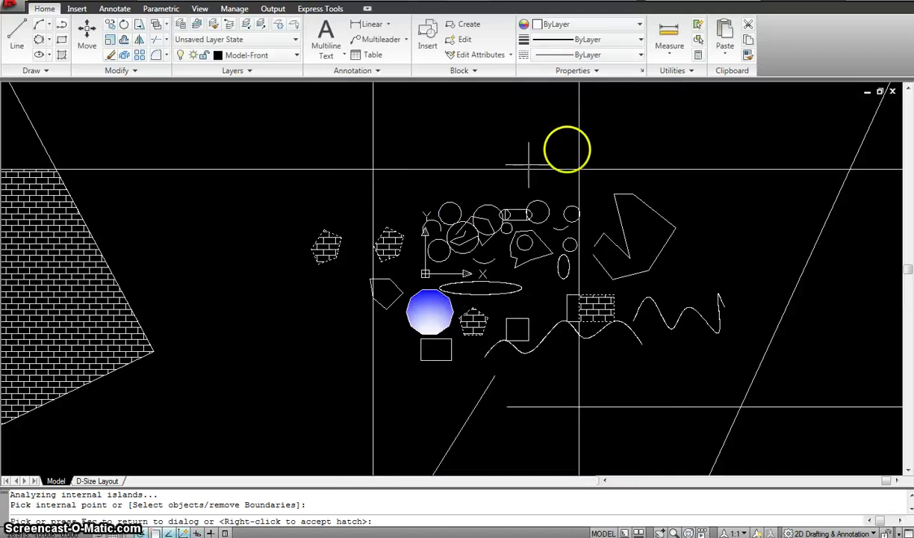
scroll(589, 329, "up", 3)
scroll(587, 330, "down", 2)
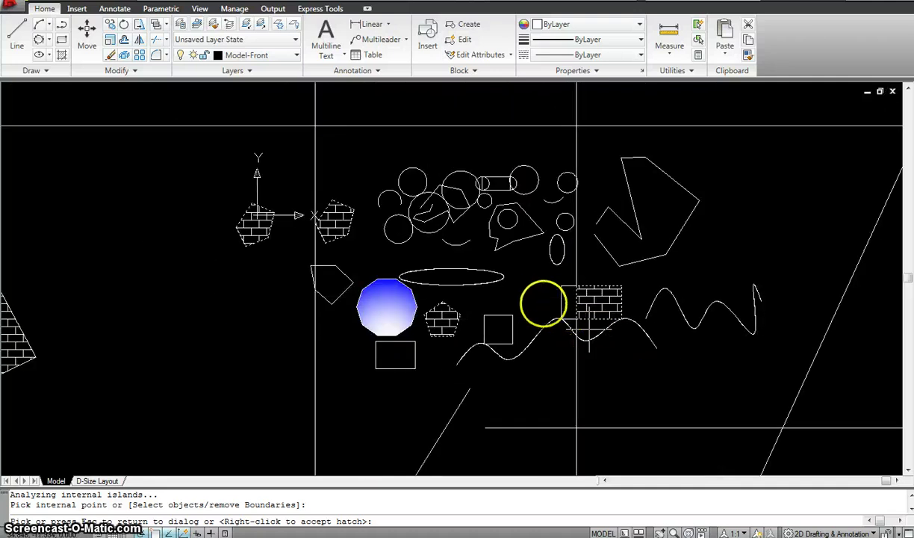
right_click(540, 296)
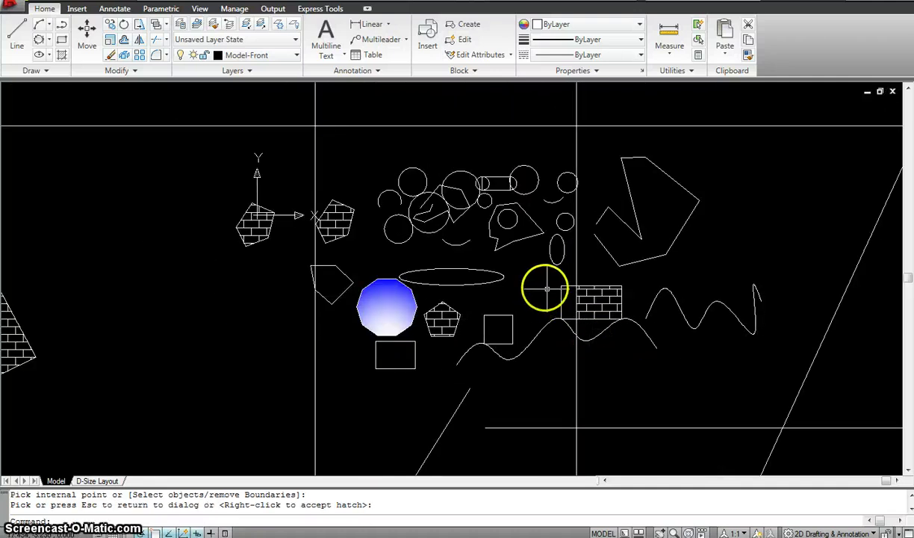
scroll(440, 269, "down", 2)
scroll(374, 224, "down", 2)
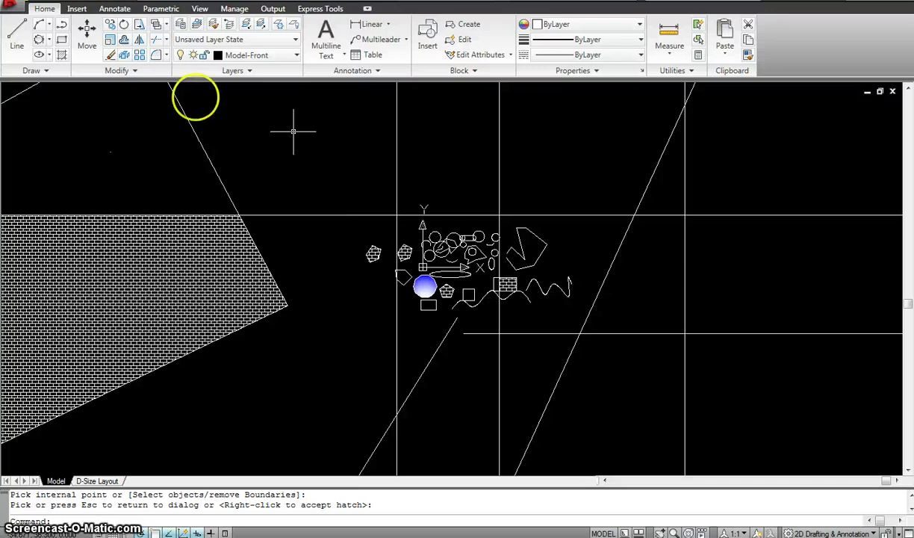
- Start another hatch, compare the Hatch and Gradient options, and cancel without filling
left_click(62, 58)
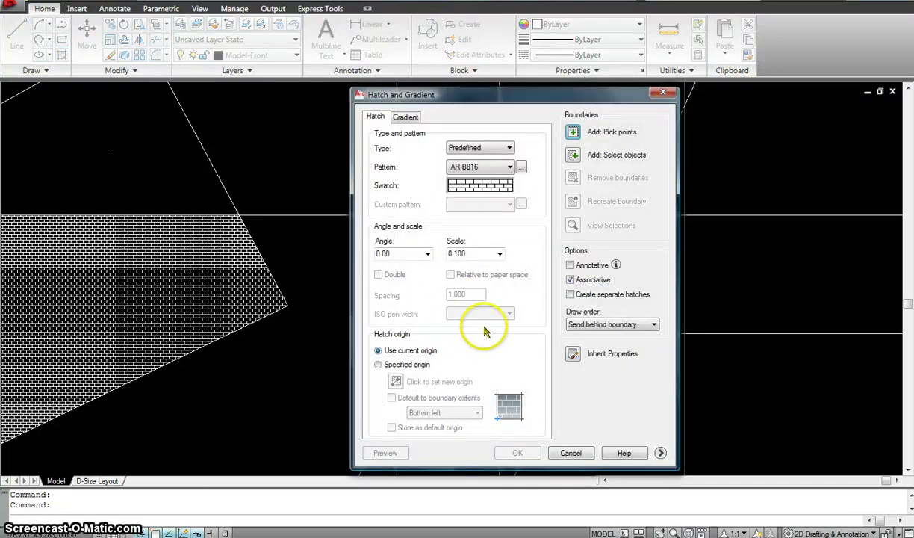
left_click(408, 118)
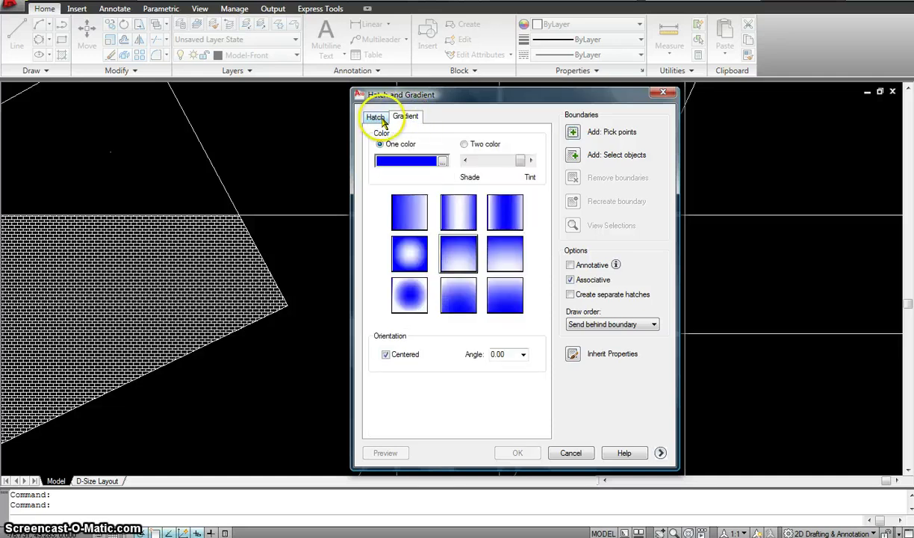
left_click(375, 118)
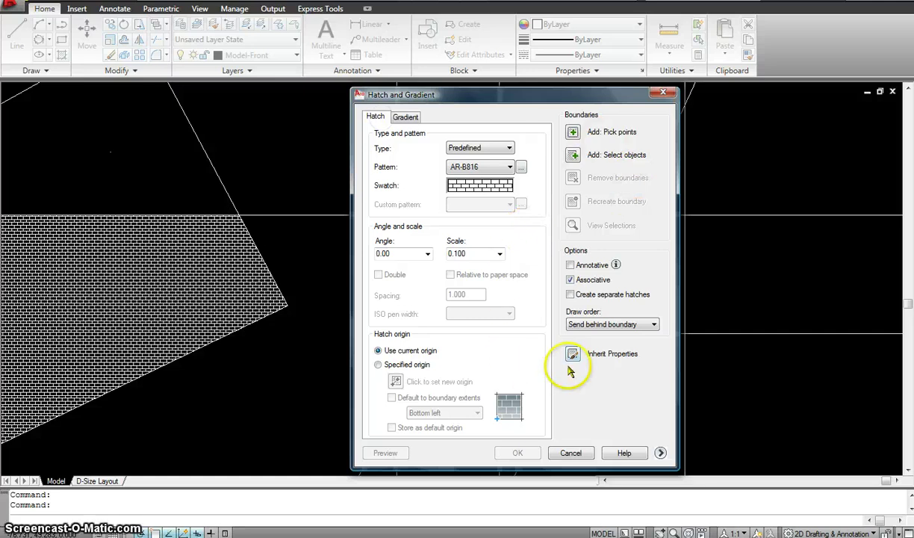
left_click(404, 121)
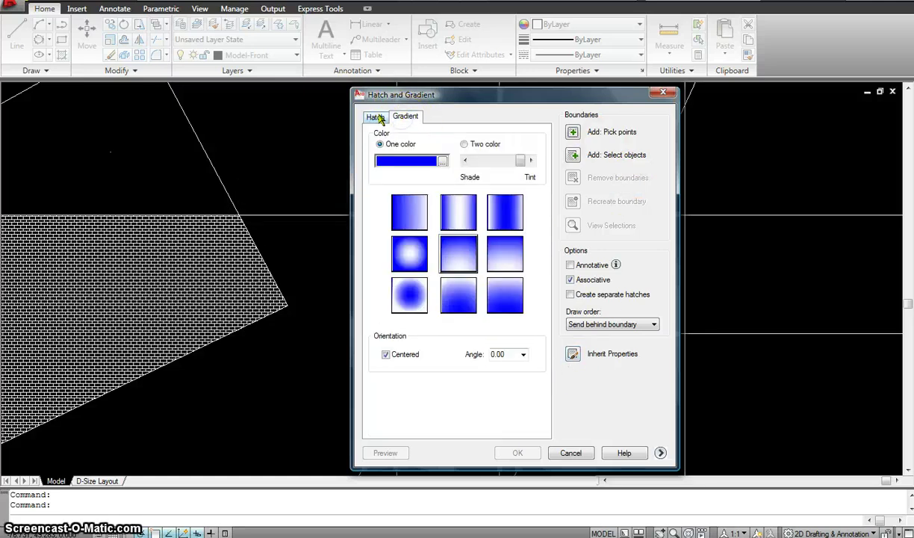
left_click(376, 118)
left_click(403, 118)
left_click(383, 121)
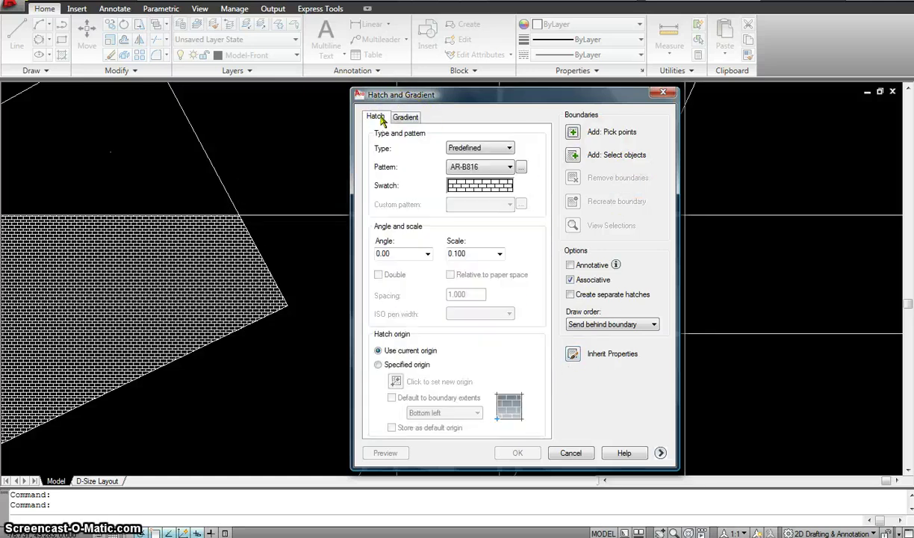
left_click(405, 120)
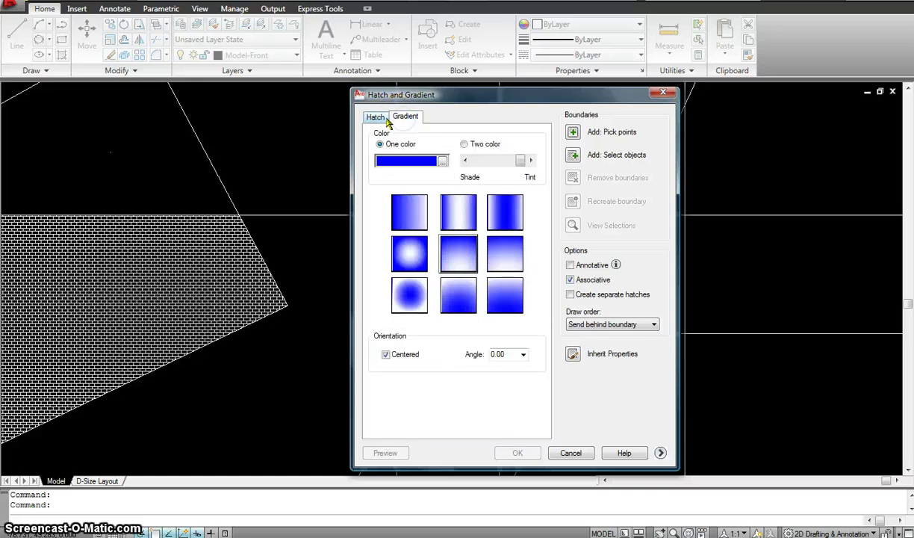
left_click(376, 118)
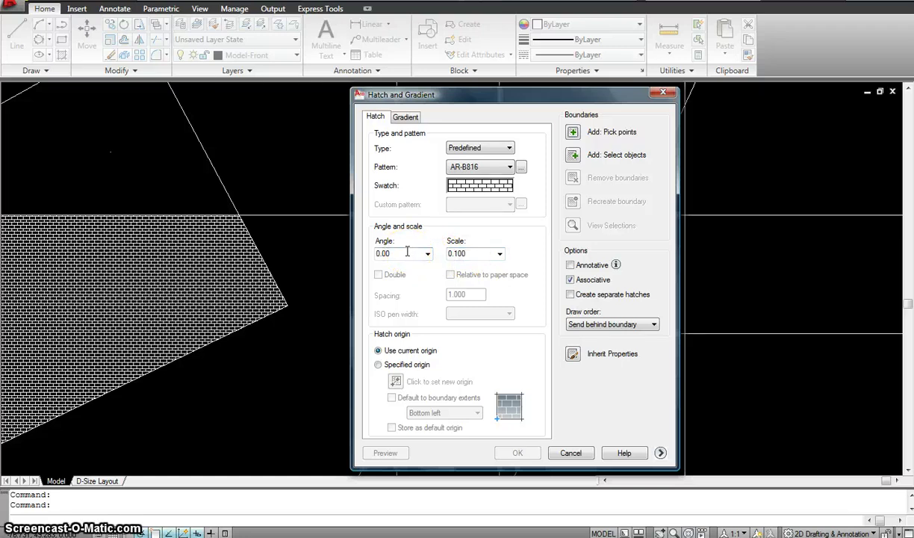
left_click(662, 92)
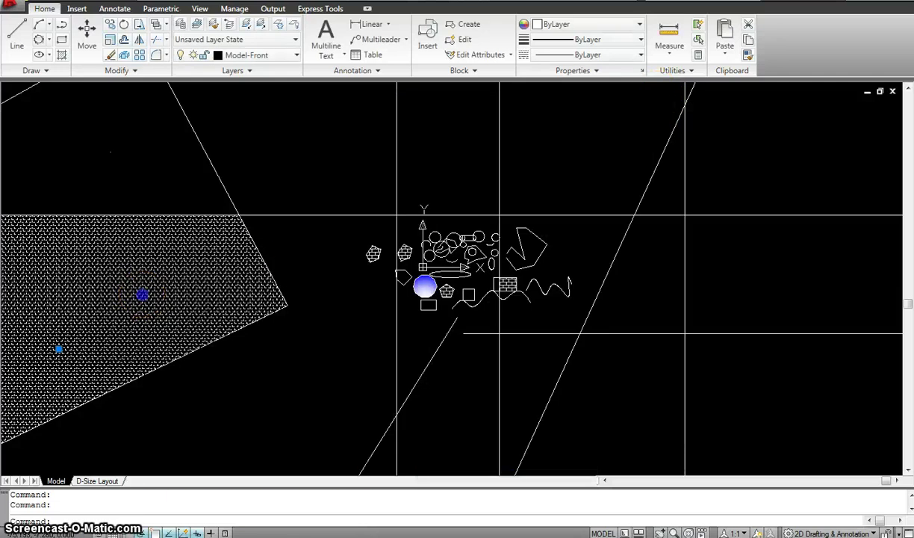
- Set the large pentagon's brick hatch angle to 45.00 in Hatch Edit
double_click(143, 301)
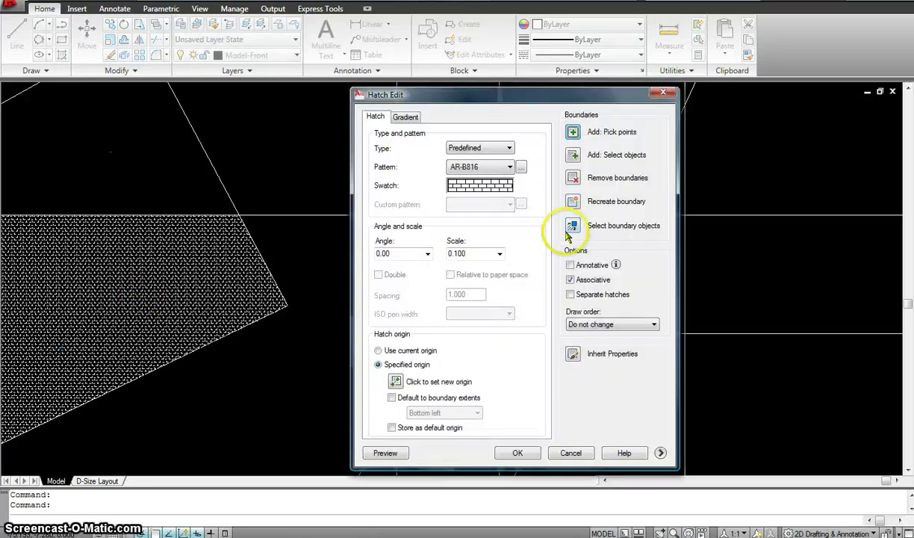
left_click(427, 254)
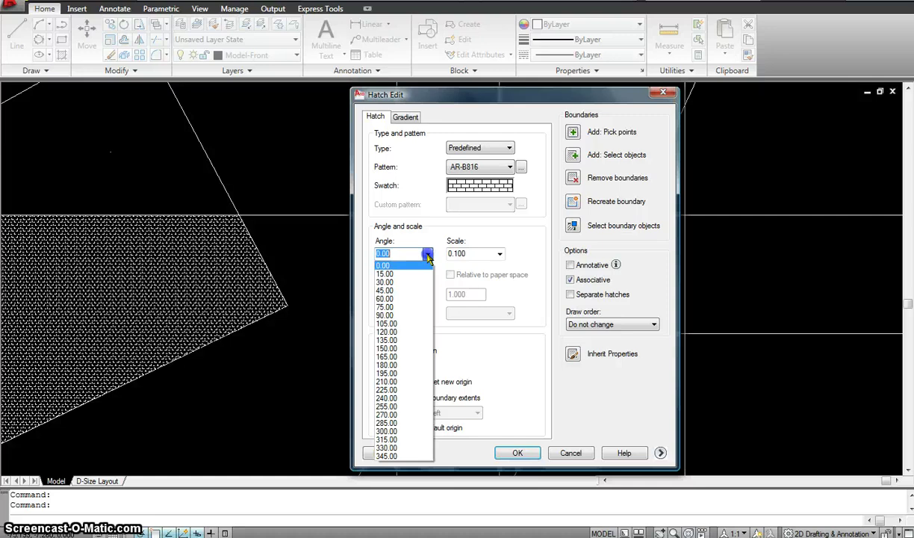
left_click(394, 290)
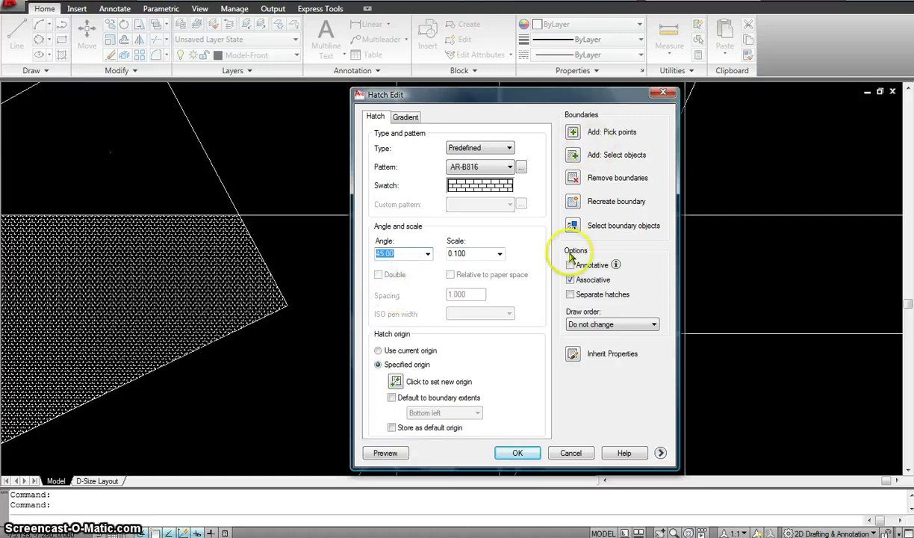
left_click(515, 453)
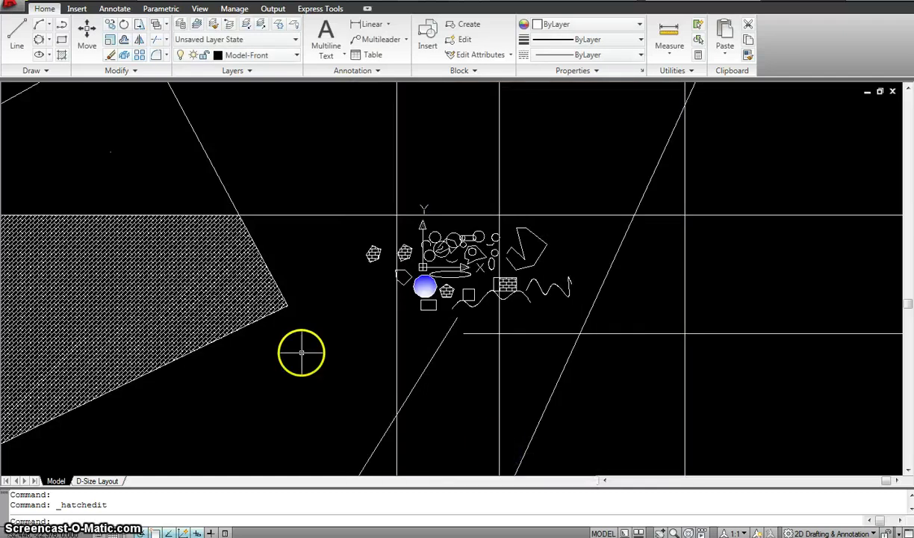
scroll(192, 286, "up", 3)
scroll(190, 287, "down", 5)
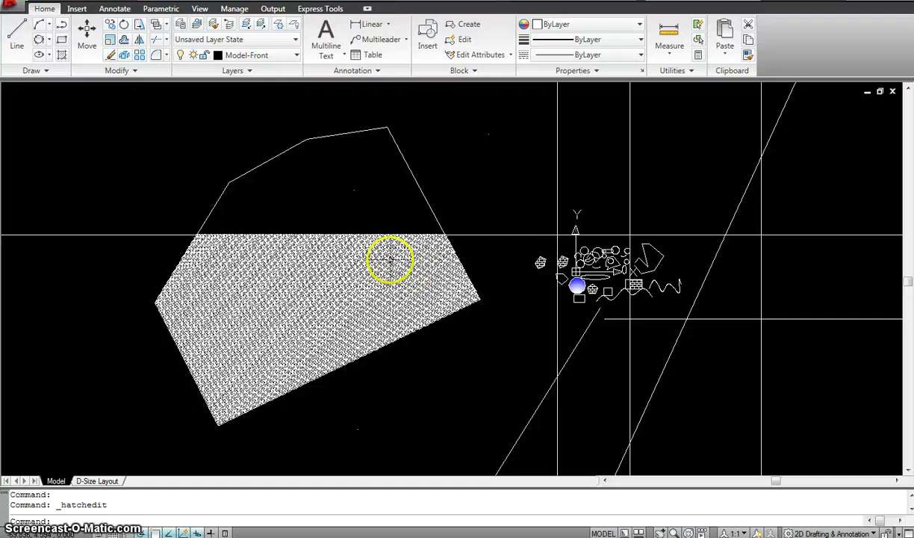
scroll(388, 263, "up", 4)
- Swap the large pentagon's AR-B816 brick hatch for the AR-SAND pattern in Hatch Edit
left_click(386, 244)
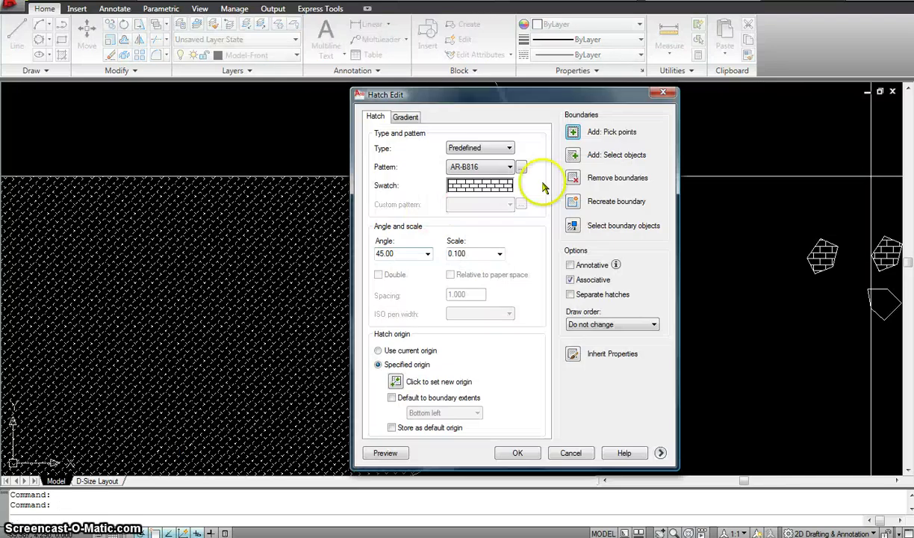
left_click(521, 167)
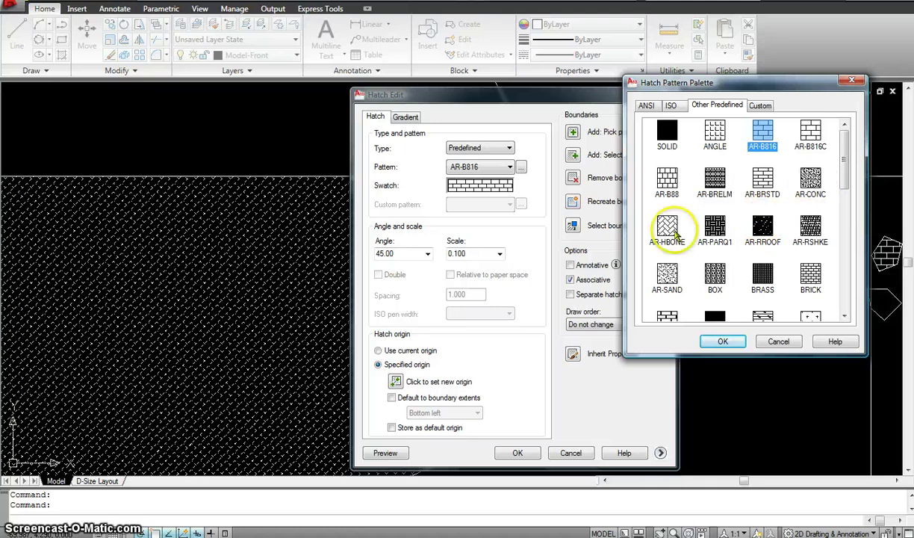
left_click(667, 278)
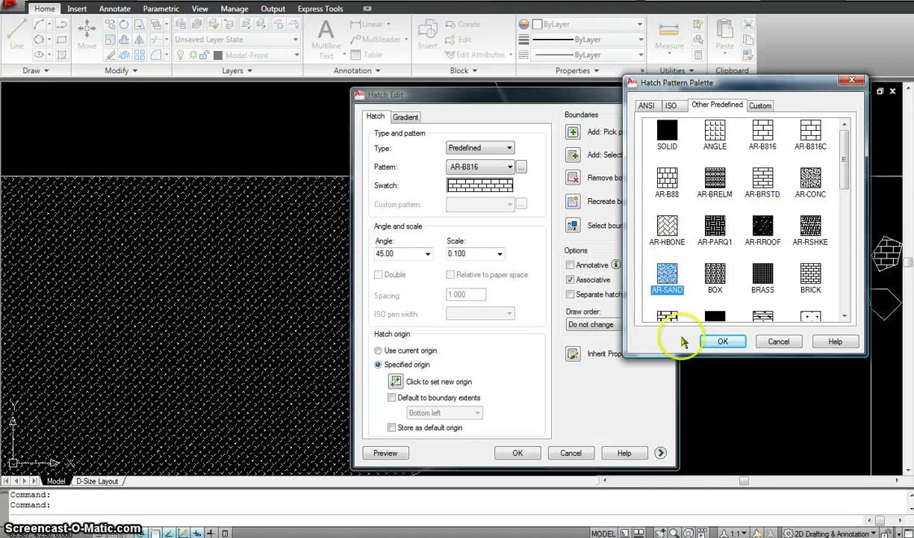
left_click(722, 341)
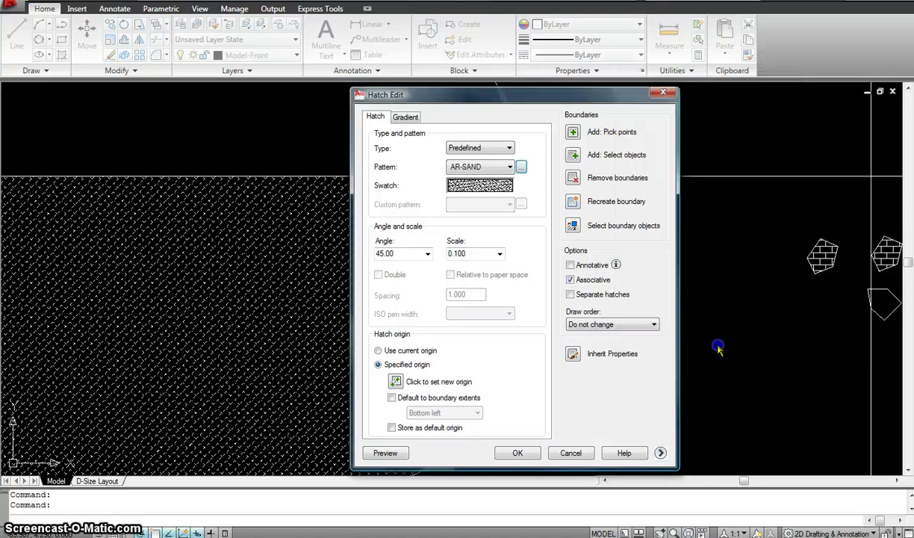
left_click(517, 452)
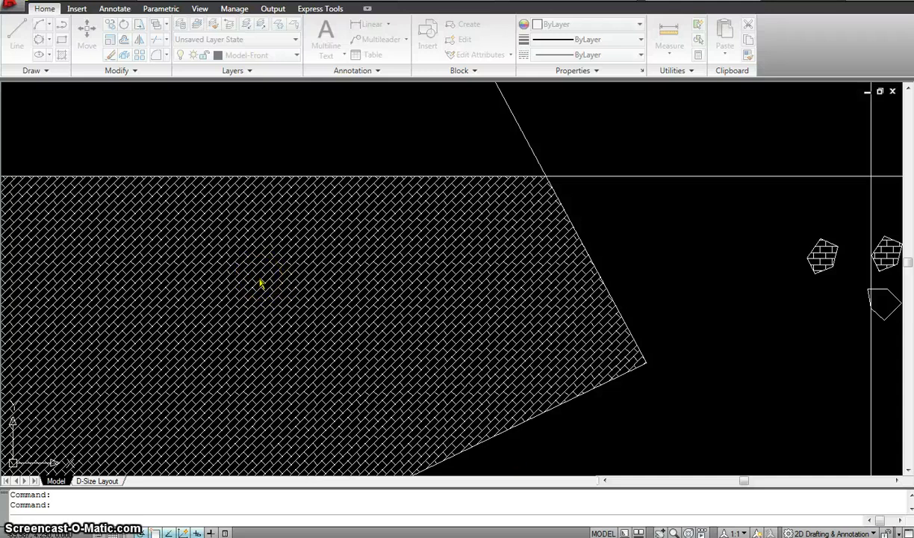
- Undo twice to restore the pentagon's AR-B816 brick hatch
scroll(261, 282, "down", 2)
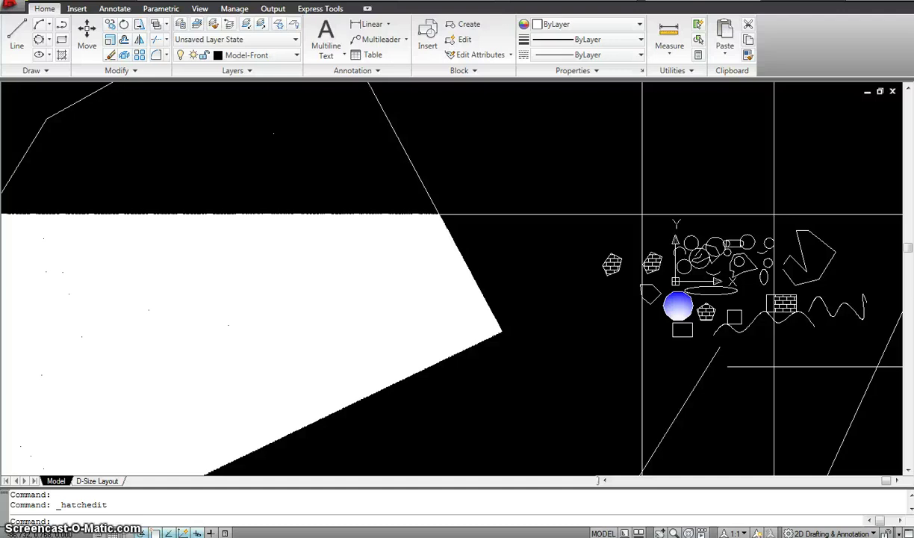
key("ctrl+z")
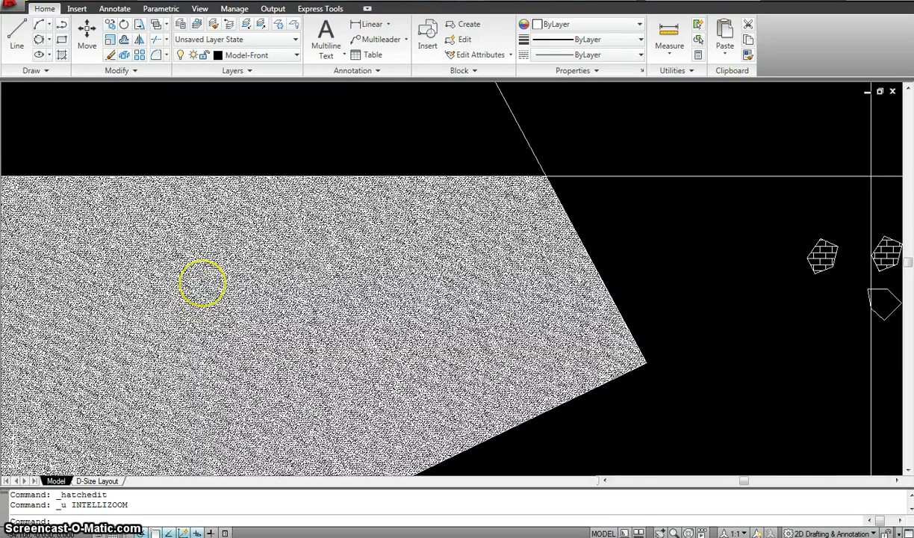
key("ctrl+z")
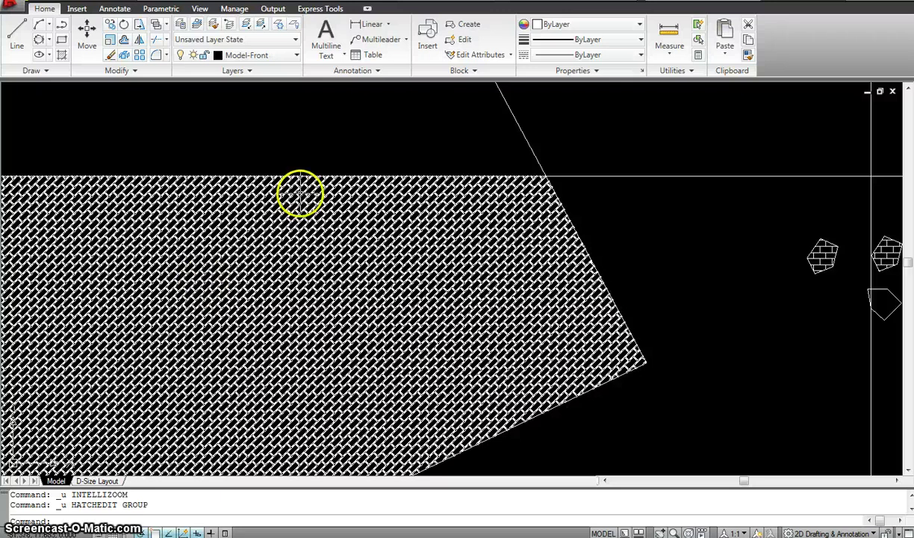
- Delete the pentagon's brick hatch and the circle's blue gradient fill
left_click(270, 220)
key("Delete")
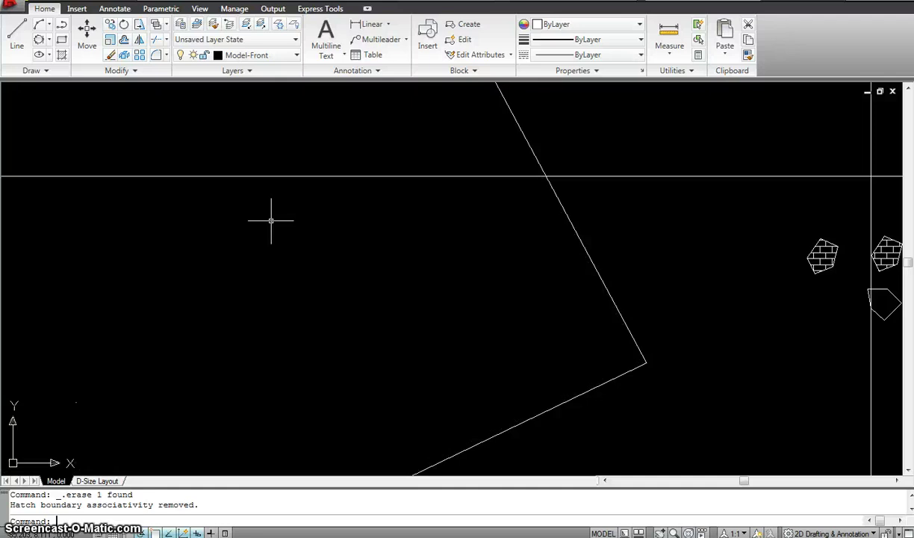
scroll(271, 221, "down", 5)
scroll(496, 260, "up", 4)
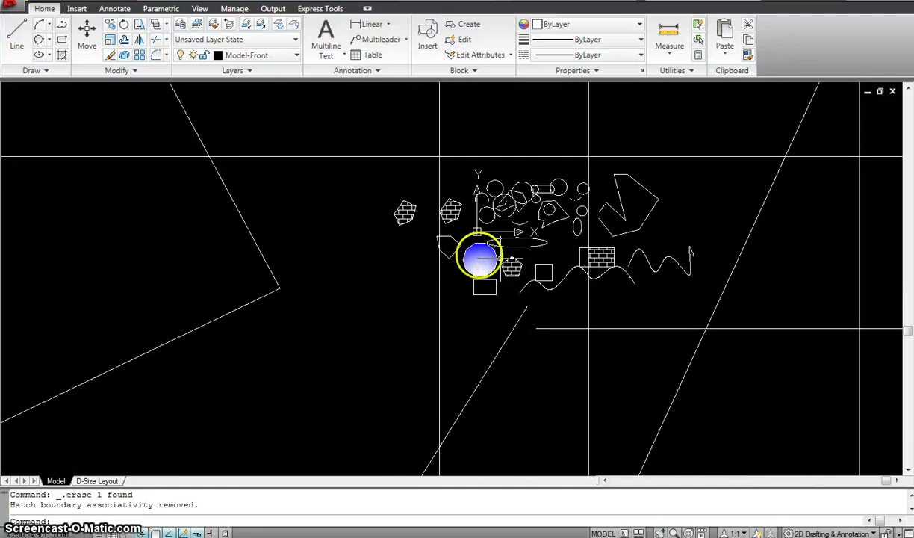
left_click(479, 256)
key("Delete")
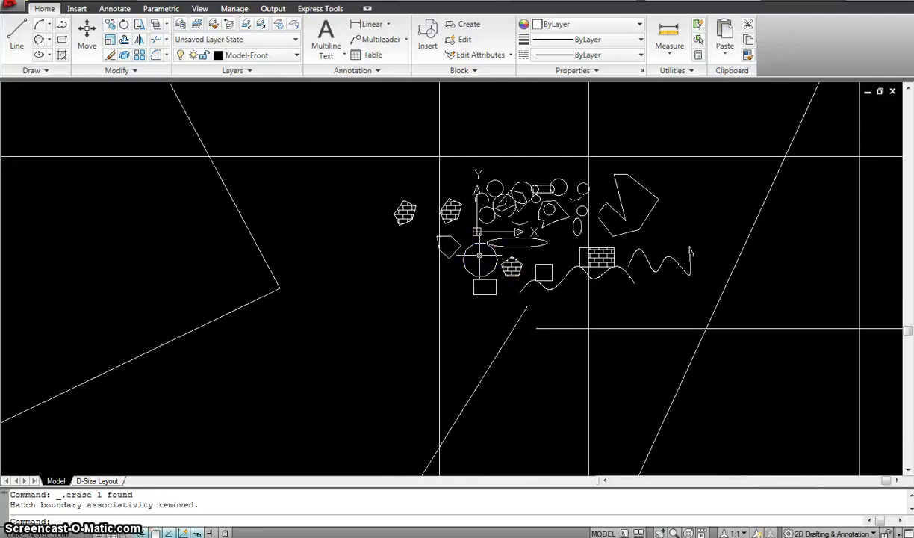
- Run REGION on the zigzag hand-drawn outline; it reports 0 regions created
scroll(231, 190, "down", 2)
middle_click_drag(230, 190, 471, 284)
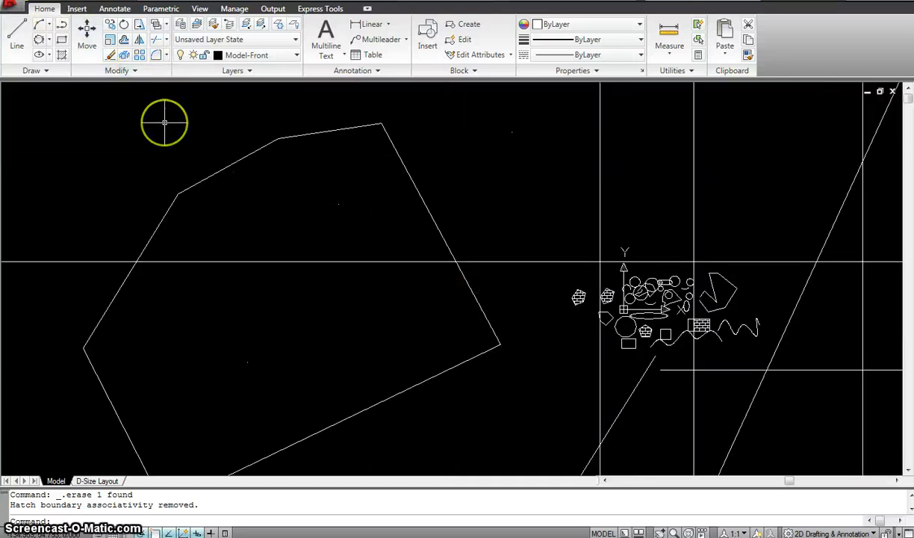
left_click(45, 70)
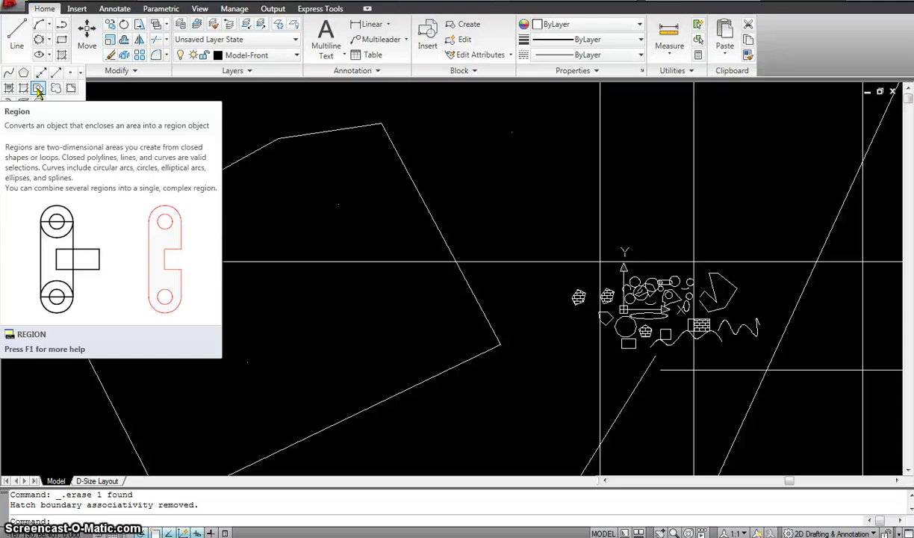
left_click(38, 90)
scroll(555, 226, "down", 2)
middle_click_drag(555, 226, 341, 140)
scroll(418, 224, "up", 6)
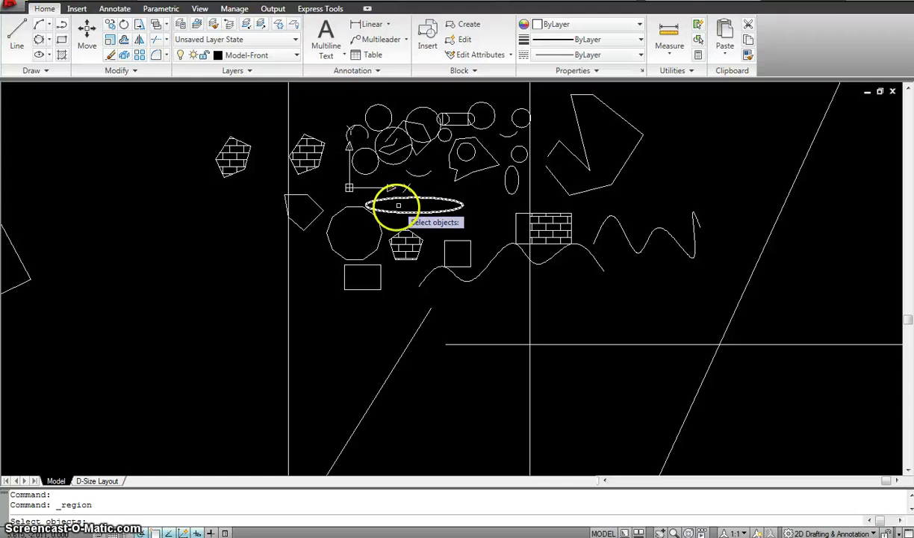
scroll(473, 212, "down", 3)
scroll(513, 216, "up", 4)
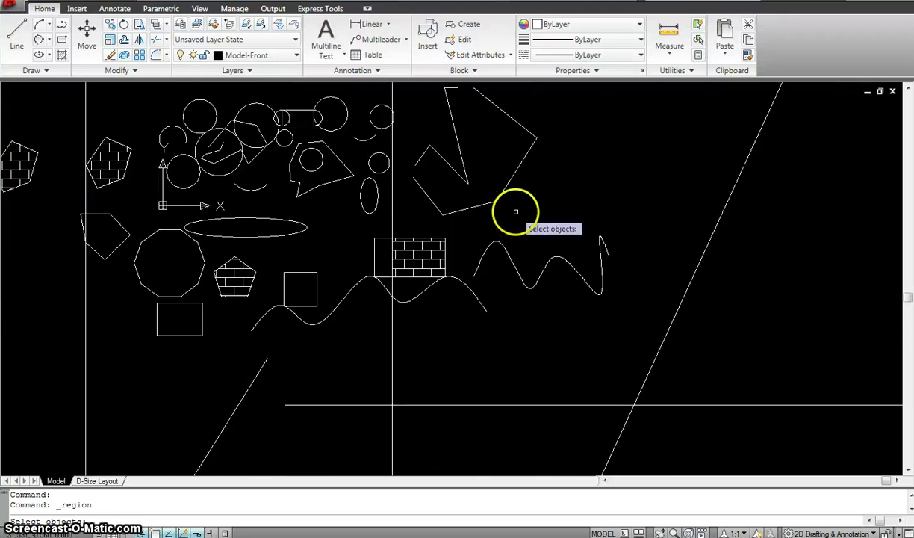
left_click(542, 219)
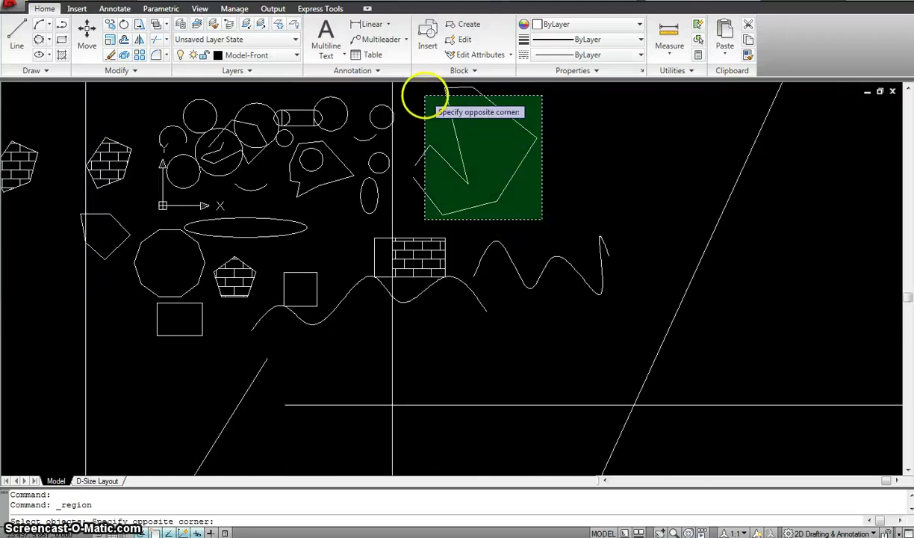
left_click(429, 87)
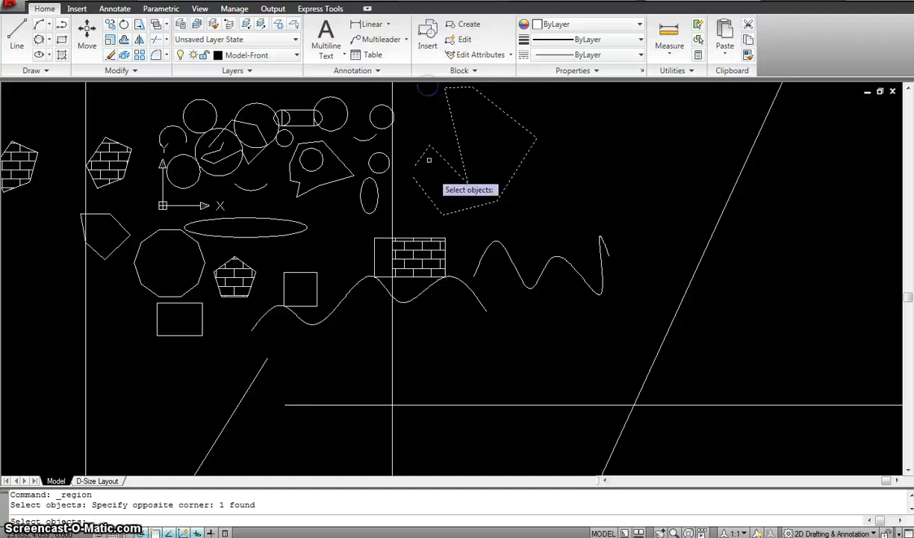
key("Return")
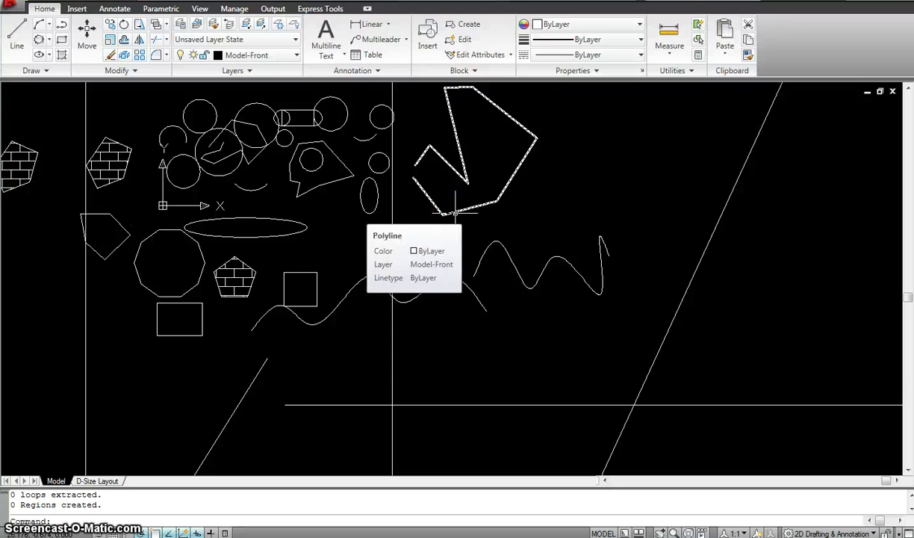
- Move the zigzag polygon up and to the right with M
type("m")
key("Return")
left_click(459, 212)
key("Return")
left_click(454, 223)
left_click(615, 206)
scroll(617, 206, "down", 5)
scroll(561, 204, "up", 6)
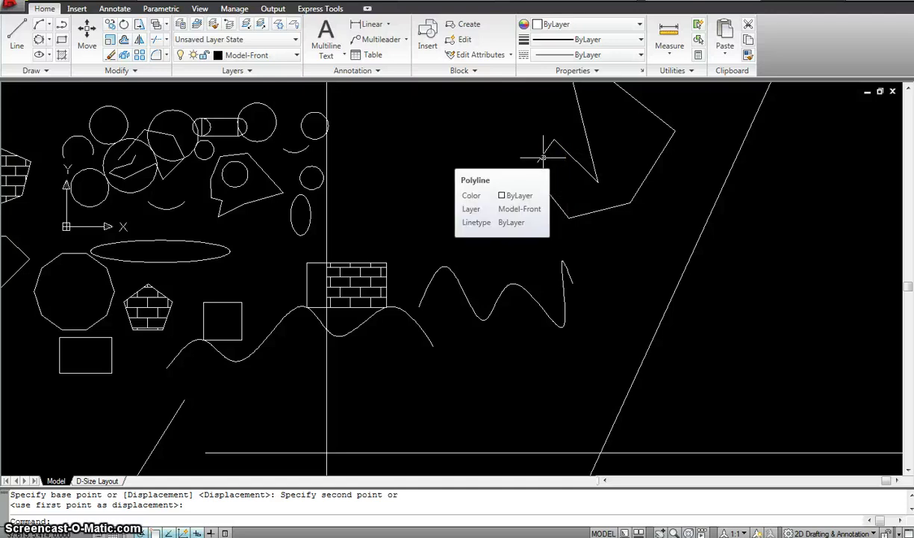
- Undo the move and earlier steps so the blue gradient fill returns
key("ctrl+z")
key("ctrl+z")
key("ctrl+z")
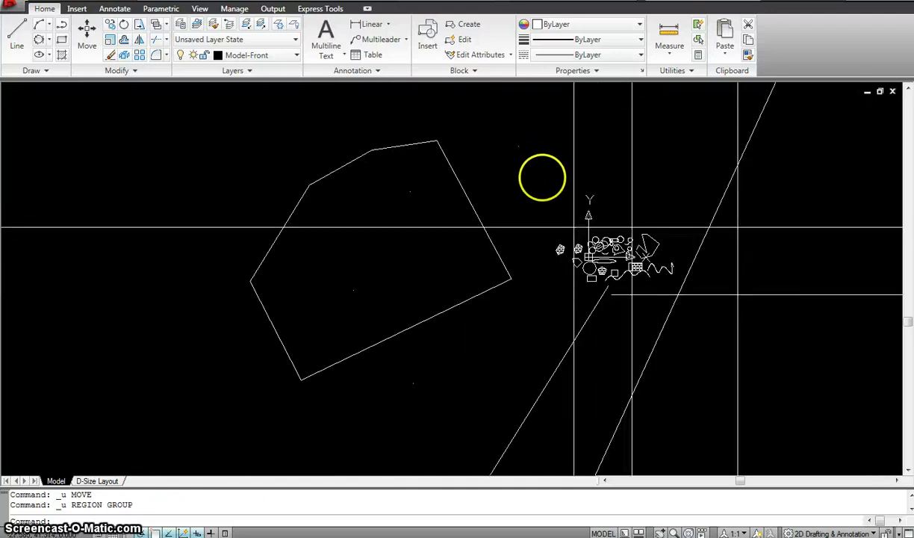
middle_click_drag(539, 179, 382, 142)
scroll(494, 211, "up", 4)
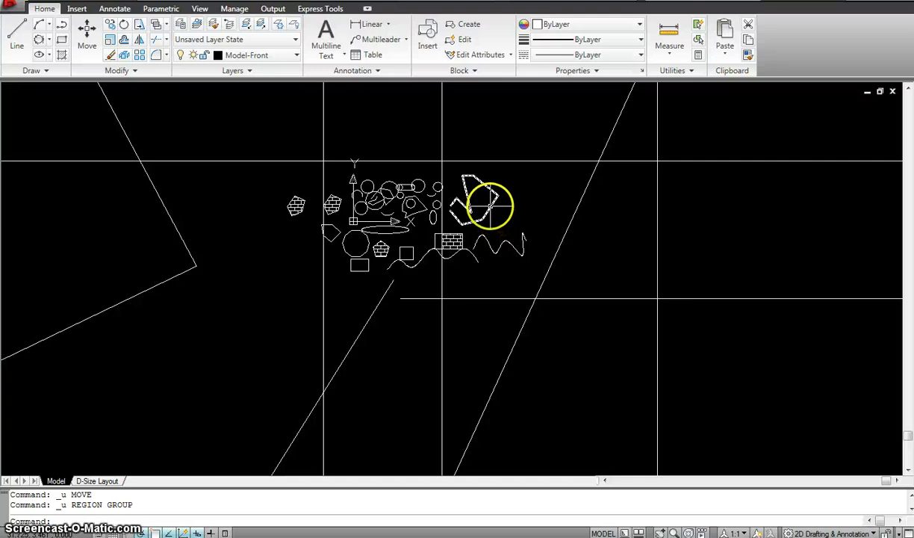
key("ctrl+z")
key("ctrl+z")
key("ctrl+z")
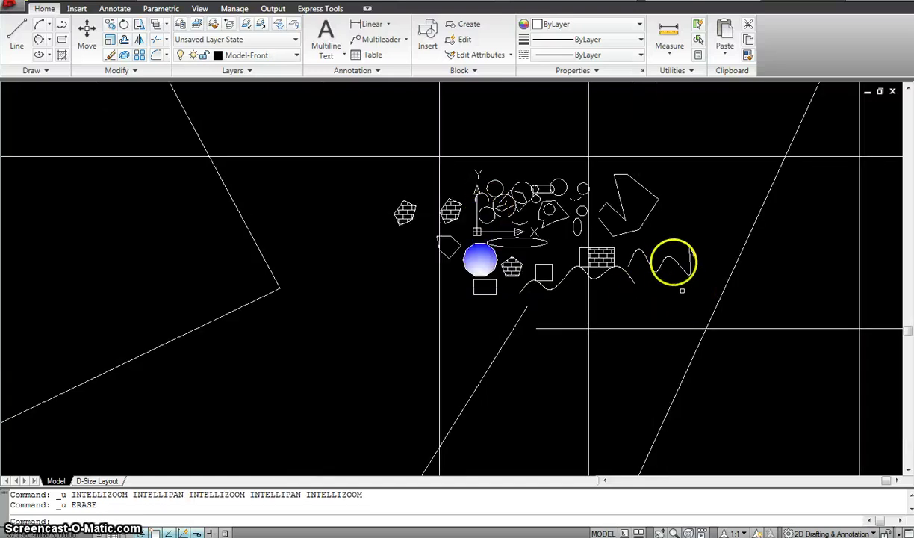
scroll(622, 204, "down", 4)
scroll(567, 92, "up", 2)
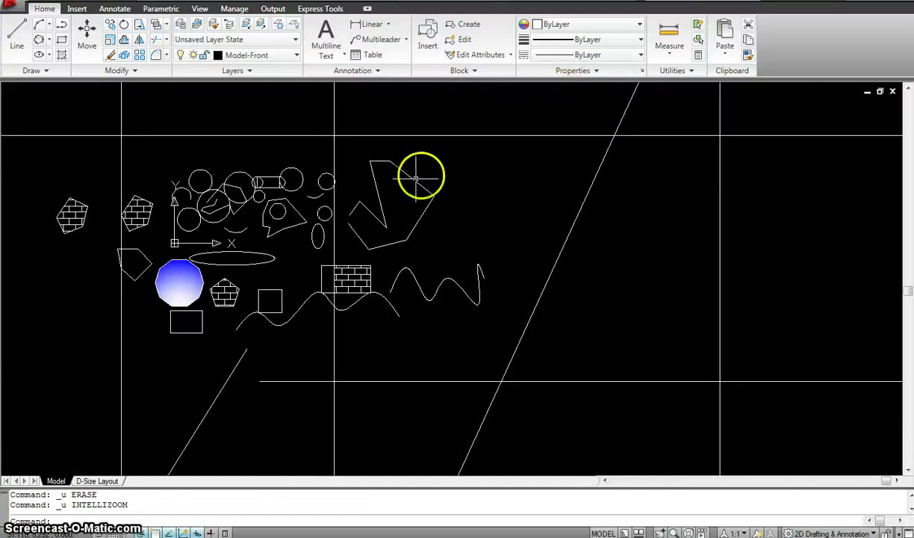
scroll(369, 205, "down", 10)
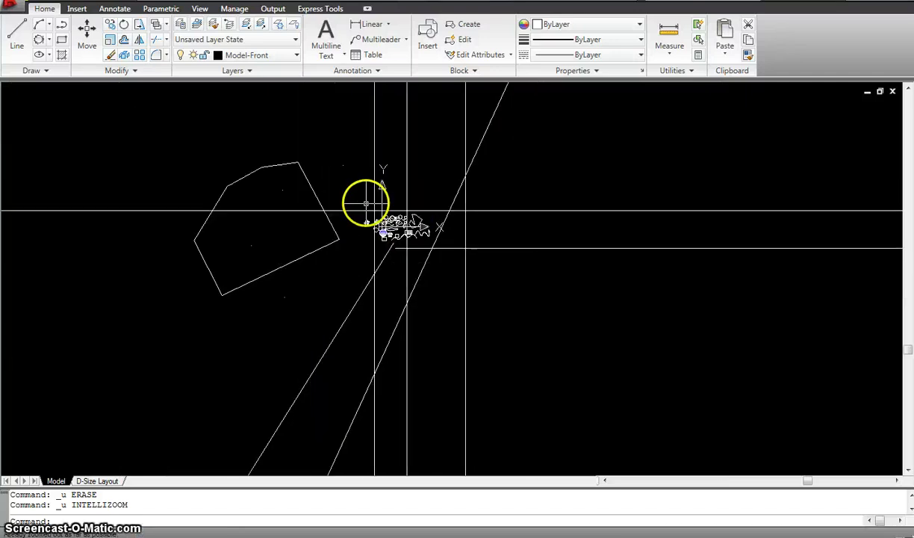
- Draw a closed five-sided outline from straight lines with L
middle_click_drag(369, 205, 484, 294)
type("l")
key("Return")
left_click(306, 200)
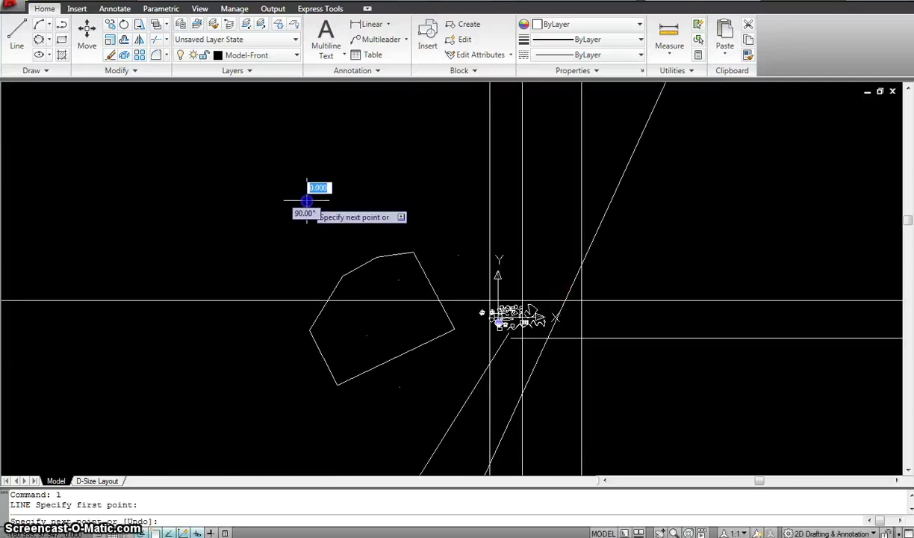
left_click(261, 231)
left_click(208, 176)
left_click(252, 149)
left_click(310, 165)
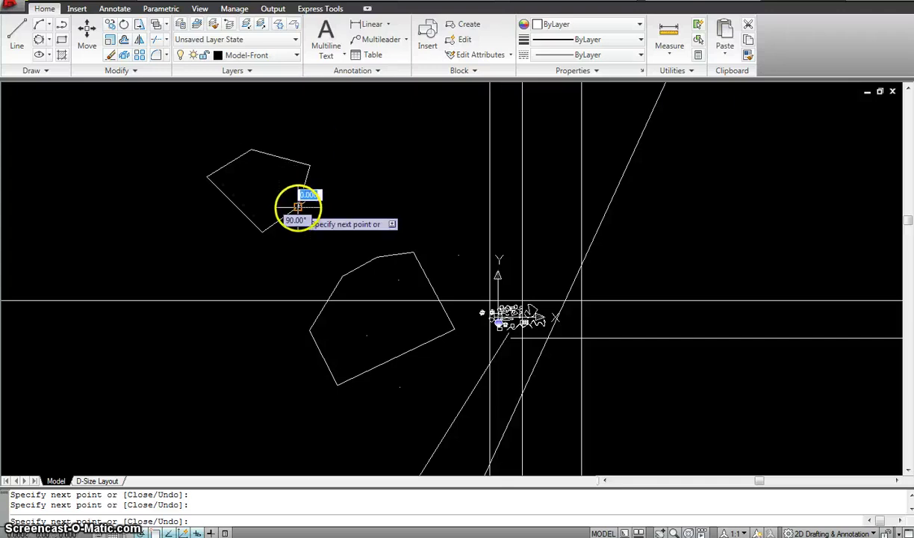
left_click(306, 200)
key("Escape")
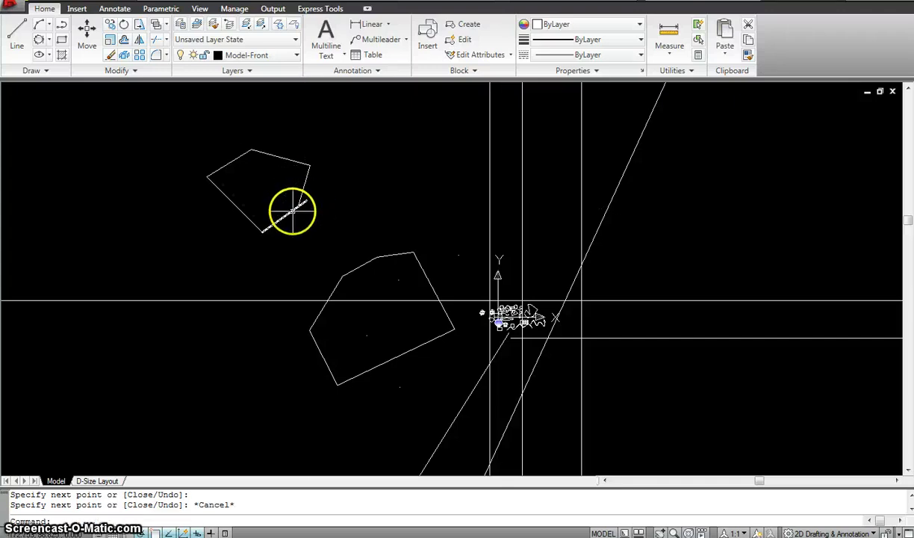
- Delete one edge and try converting the lines to a region, which yields 0 regions
left_click(292, 211)
key("Delete")
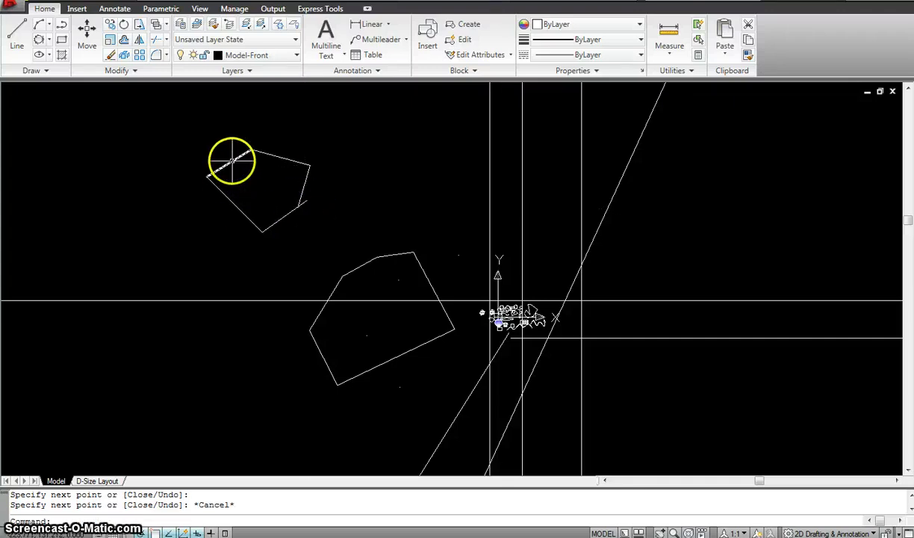
left_click(53, 71)
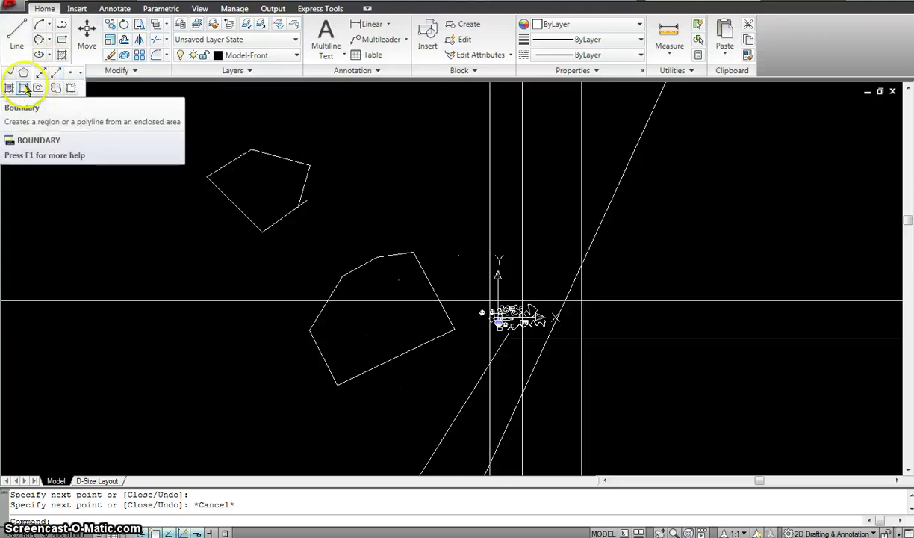
left_click(38, 90)
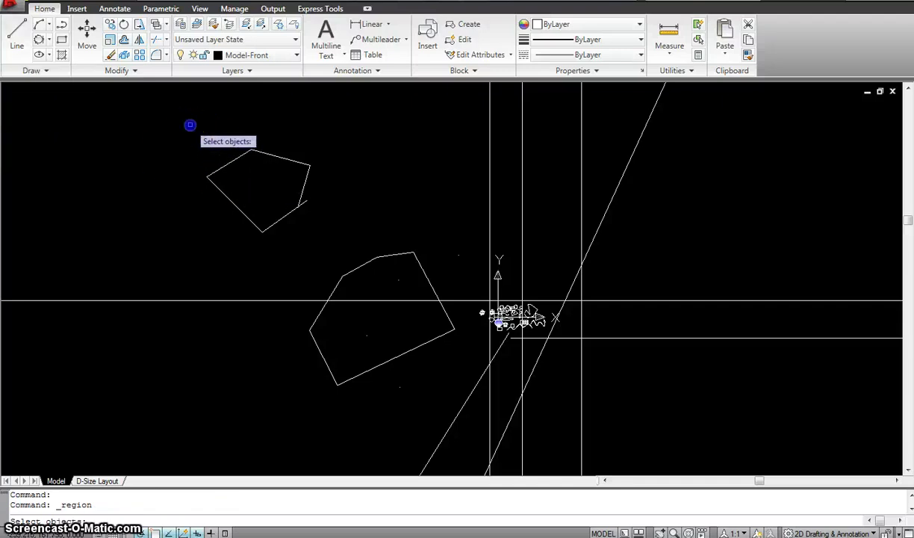
left_click(189, 125)
left_click(341, 247)
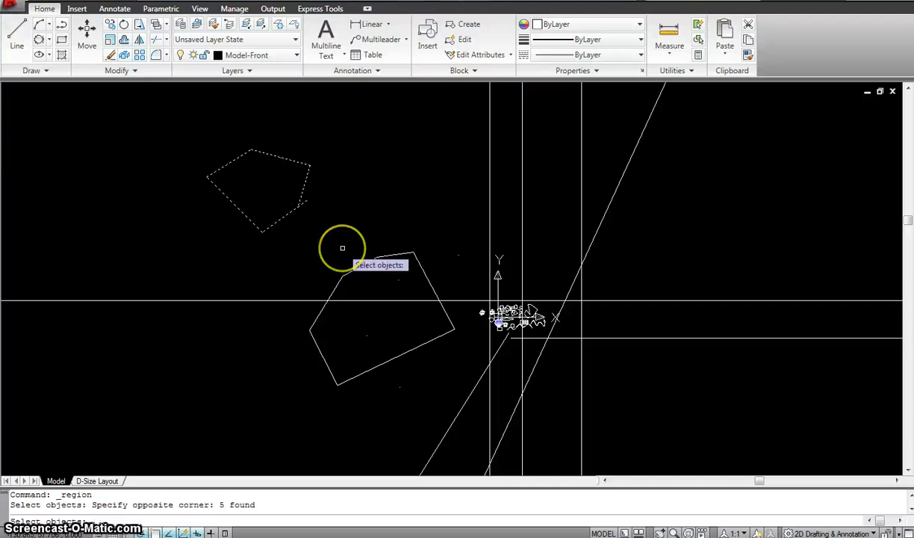
key("Return")
- Grip-stretch the open line end to close the pentagon's gap
left_click(293, 221)
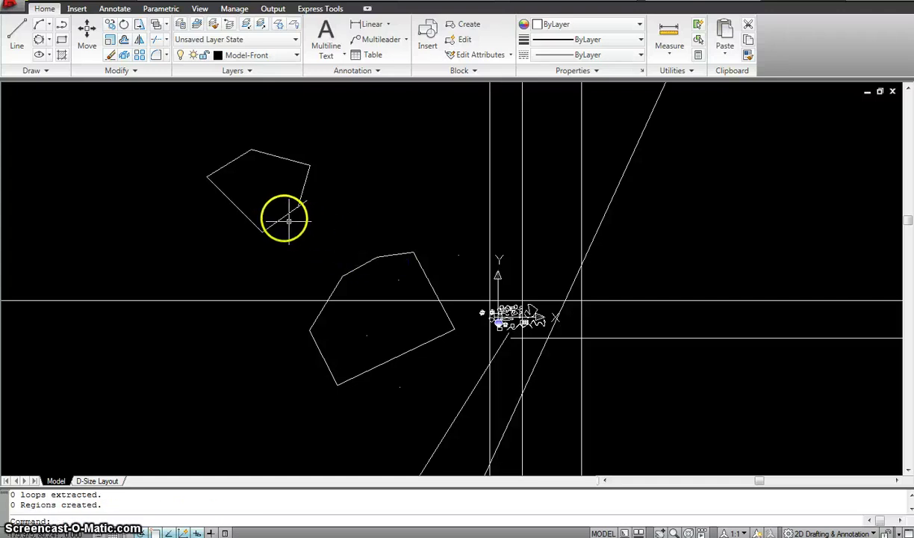
left_click(306, 201)
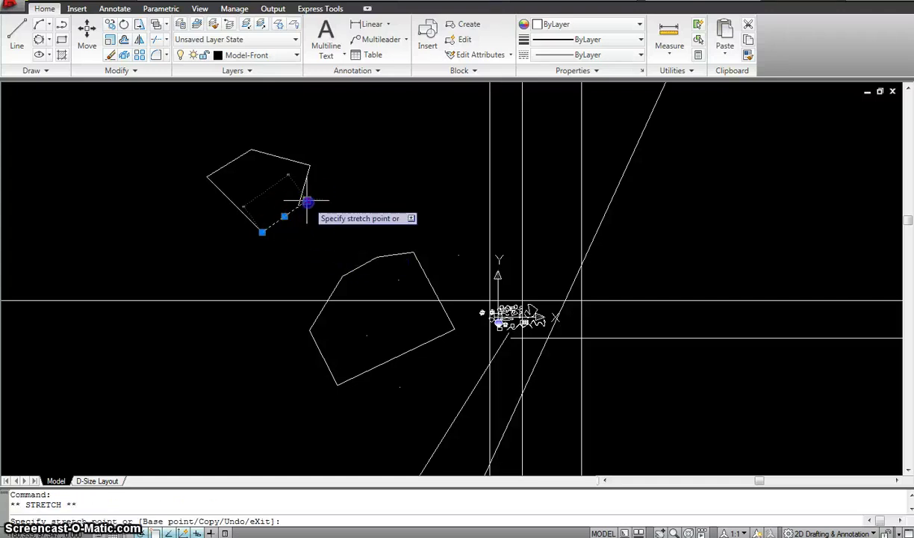
left_click(298, 206)
key("Escape")
key("Escape")
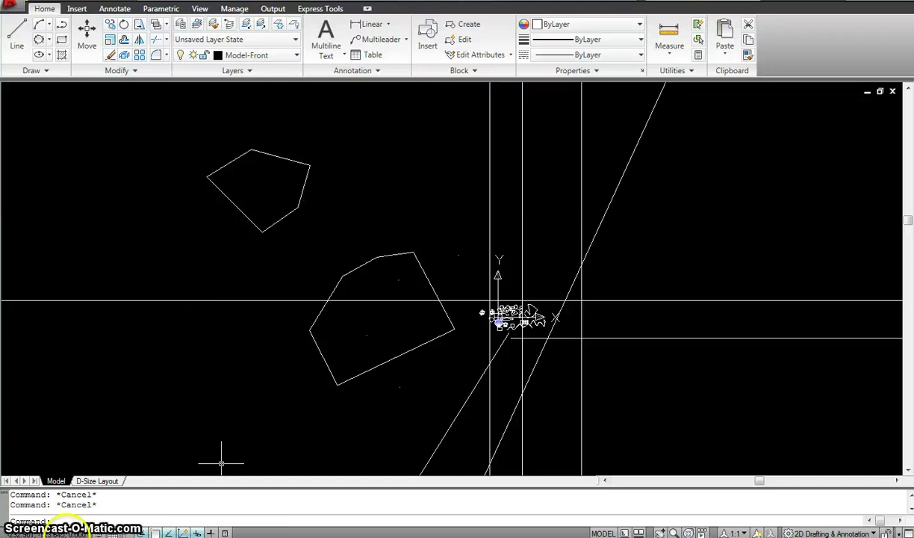
- Window-select the small pentagon outline and convert it into a region
scroll(153, 183, "up", 3)
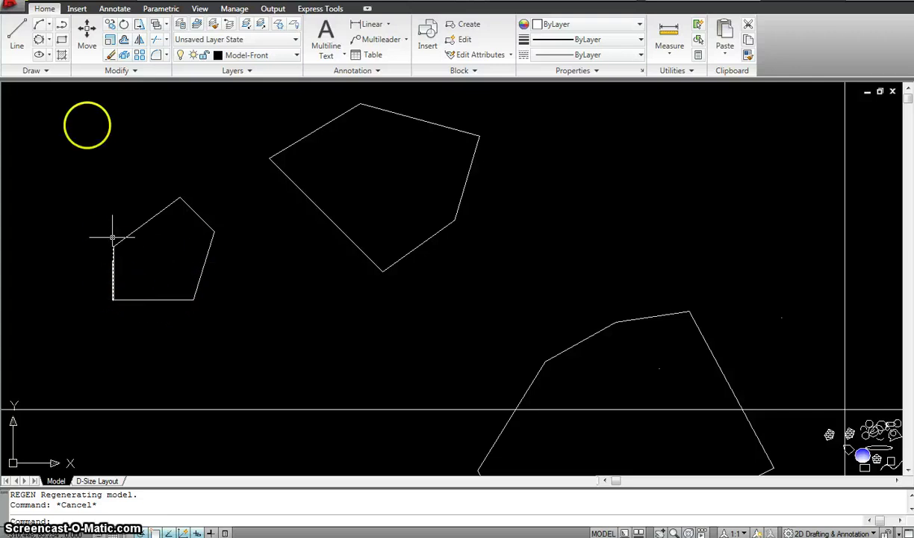
left_click(49, 70)
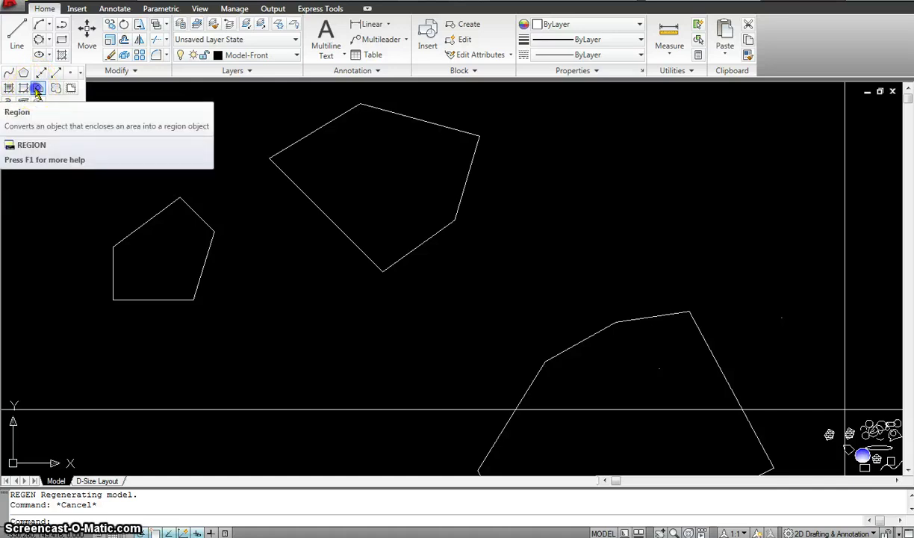
left_click(37, 89)
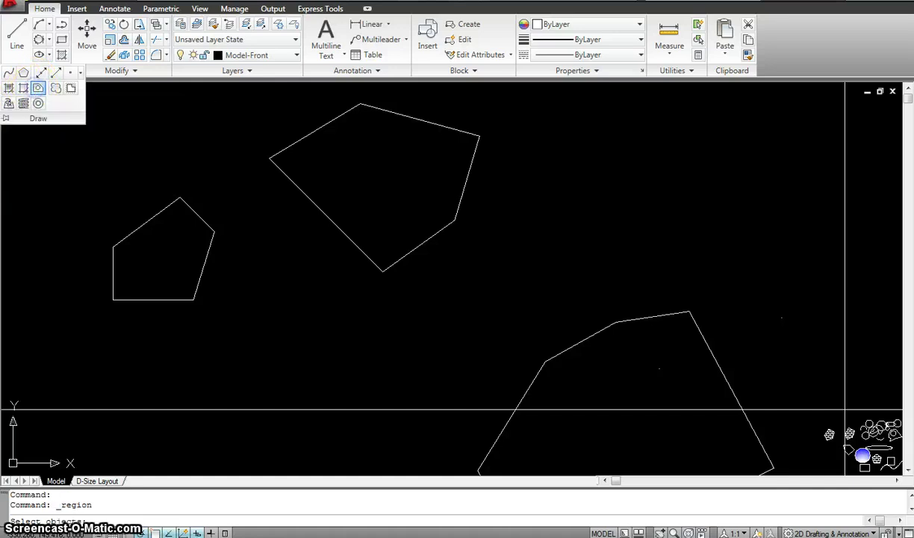
left_click(239, 180)
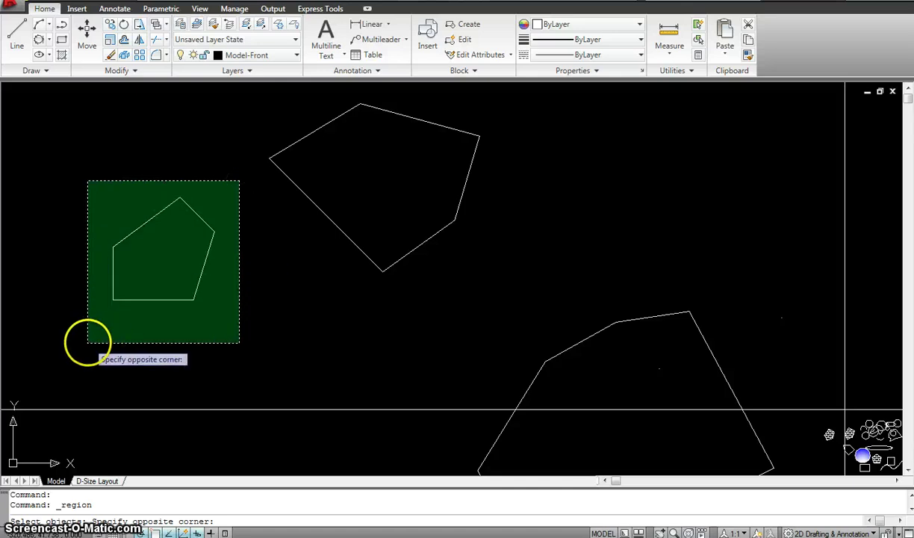
left_click(89, 342)
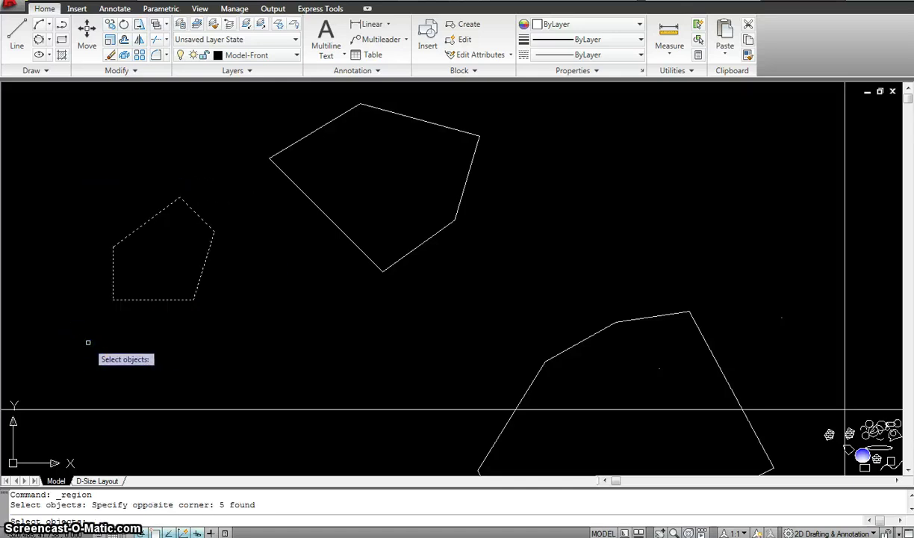
right_click(90, 336)
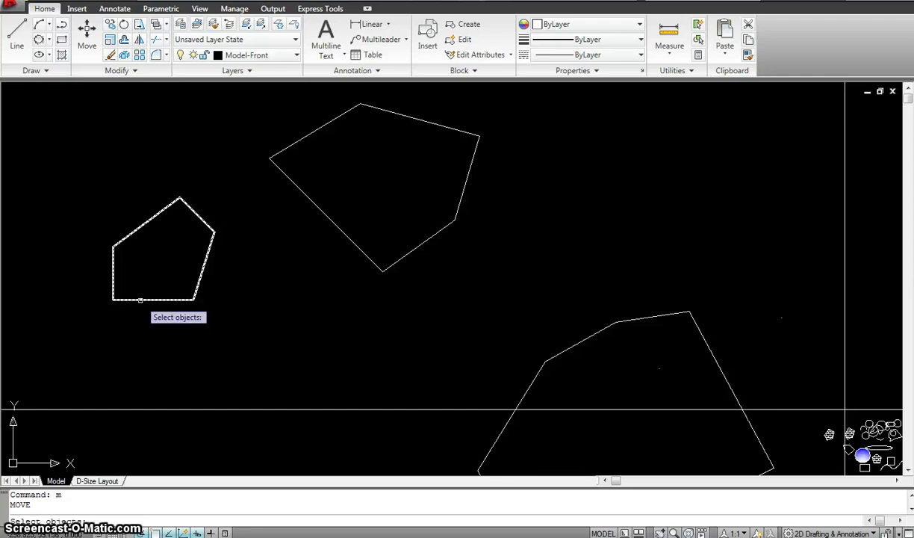
- Move the pentagon region down and to the right
left_click(139, 299)
key("Return")
left_click(163, 311)
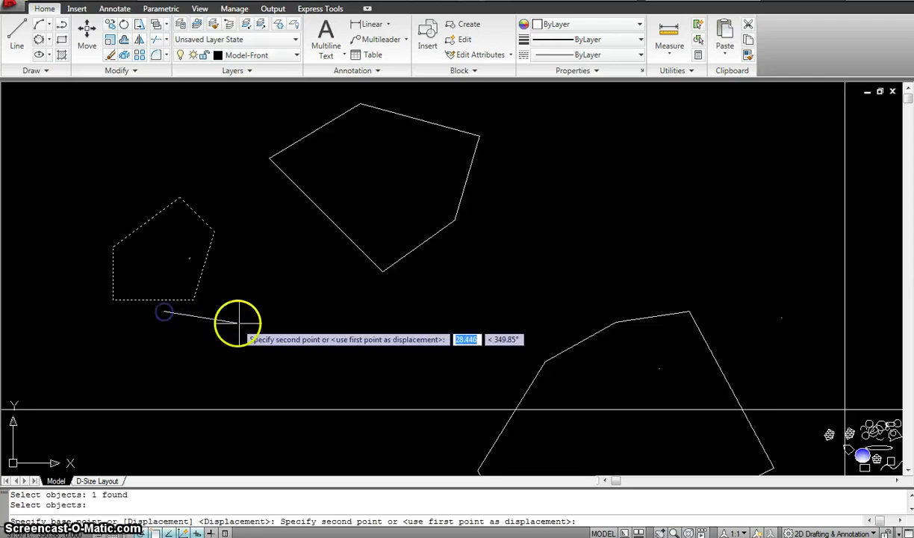
left_click(272, 341)
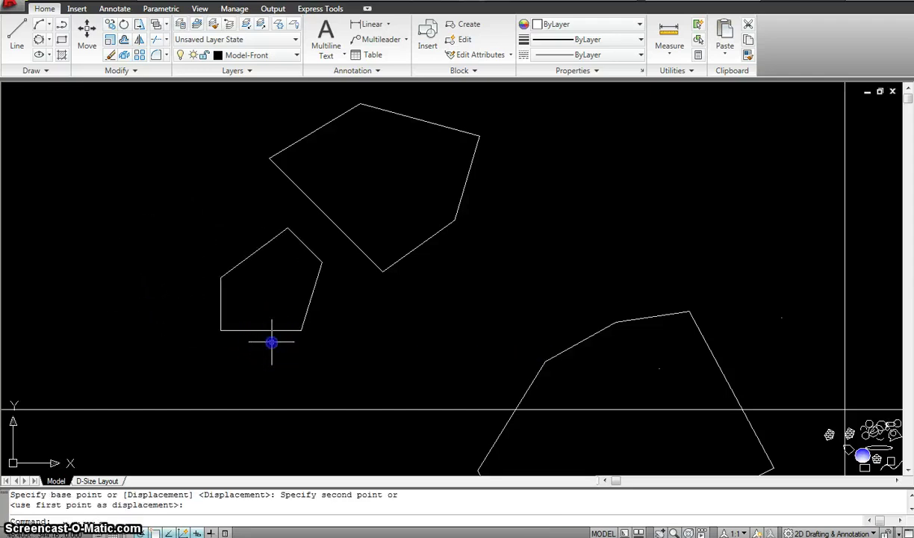
left_click(48, 71)
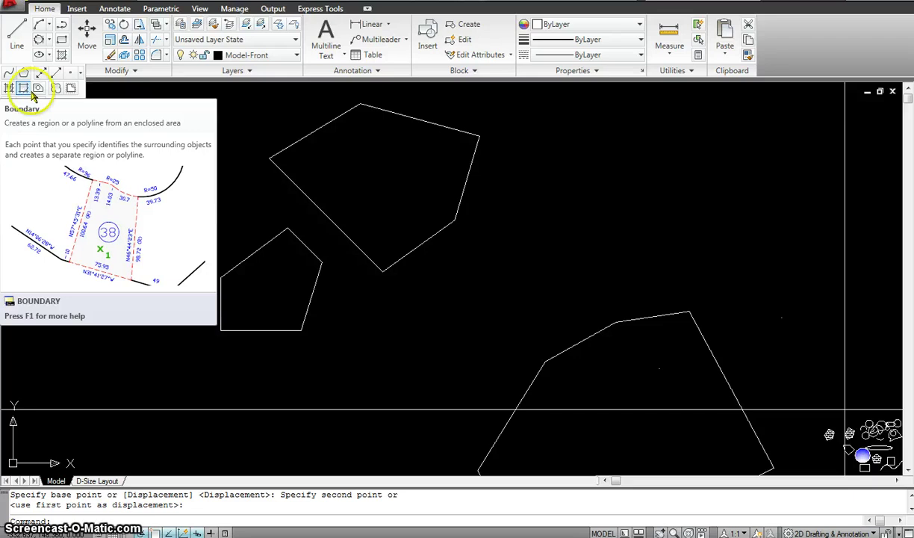
- Draw a new closed five-sided outline on the far left with L
key("Escape")
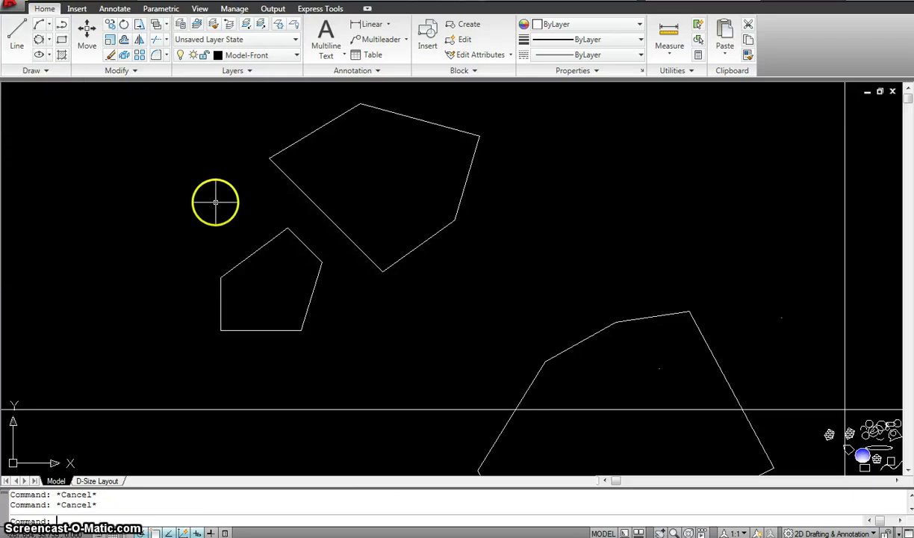
type("l")
key("Return")
left_click(178, 189)
left_click(60, 215)
left_click(60, 256)
left_click(99, 256)
left_click(182, 221)
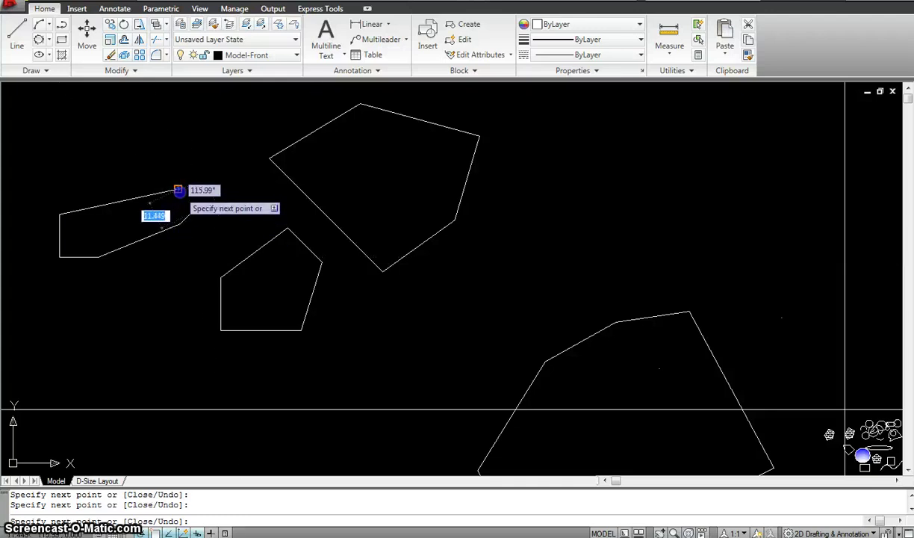
left_click(179, 191)
key("Escape")
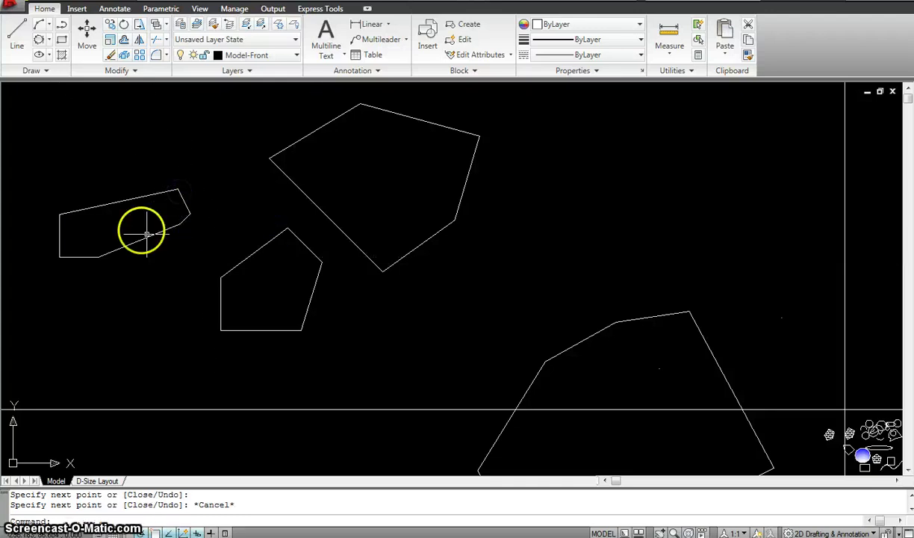
- Start the Boundary command, then dismiss its dialog and cancel it
left_click(45, 71)
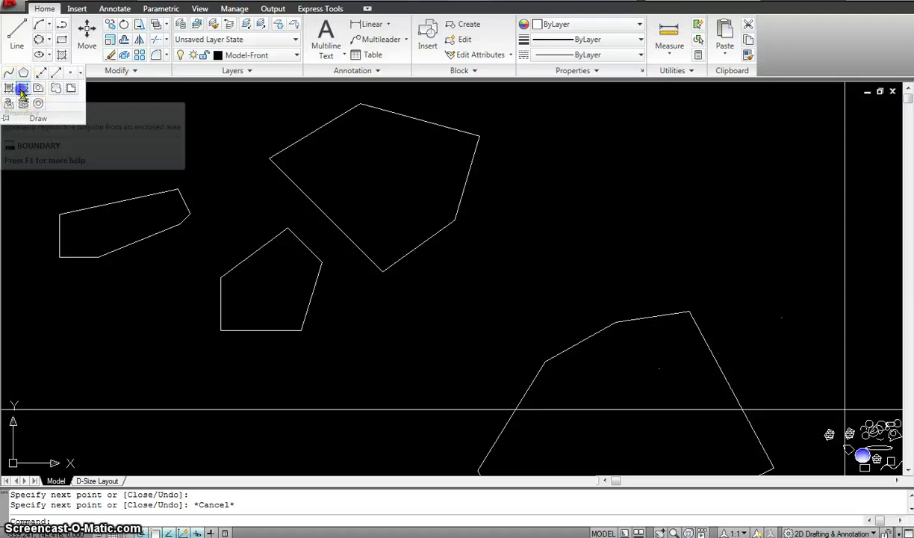
left_click(24, 91)
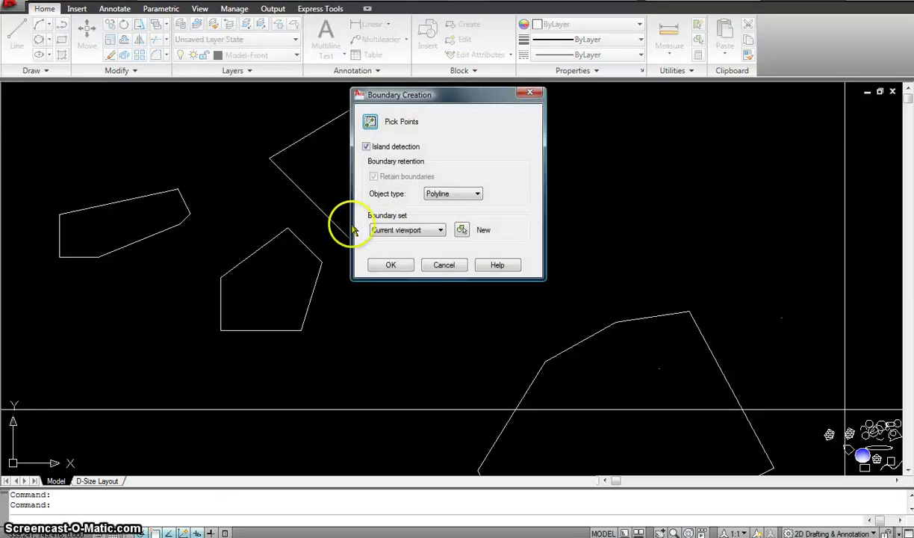
left_click(443, 265)
key("Escape")
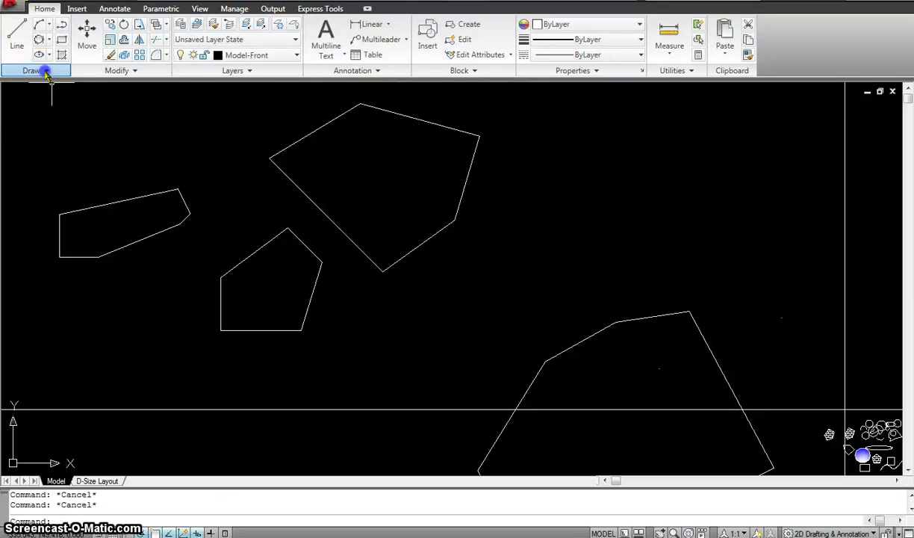
- Window-select the left outline and convert it into a region
left_click(47, 75)
left_click(38, 91)
left_click(188, 283)
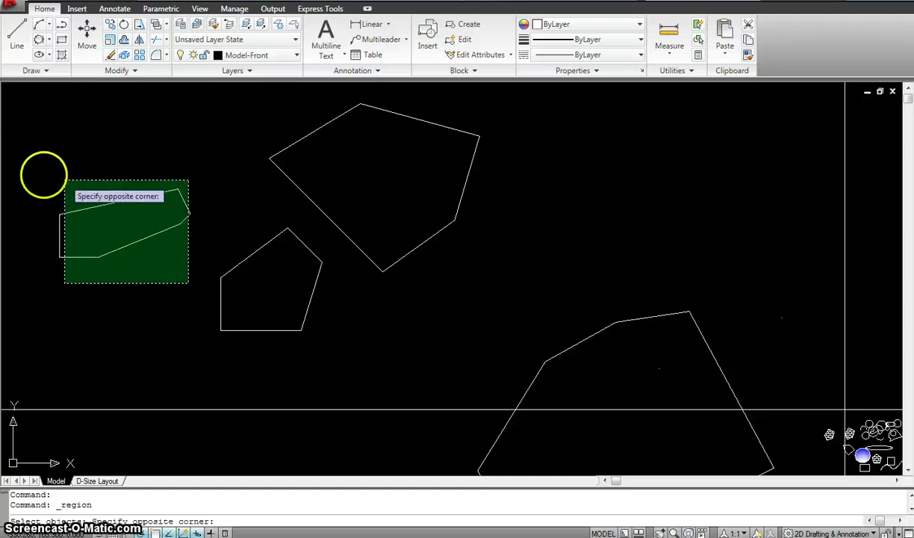
left_click(31, 172)
left_click(201, 226)
left_click(83, 127)
key("Return")
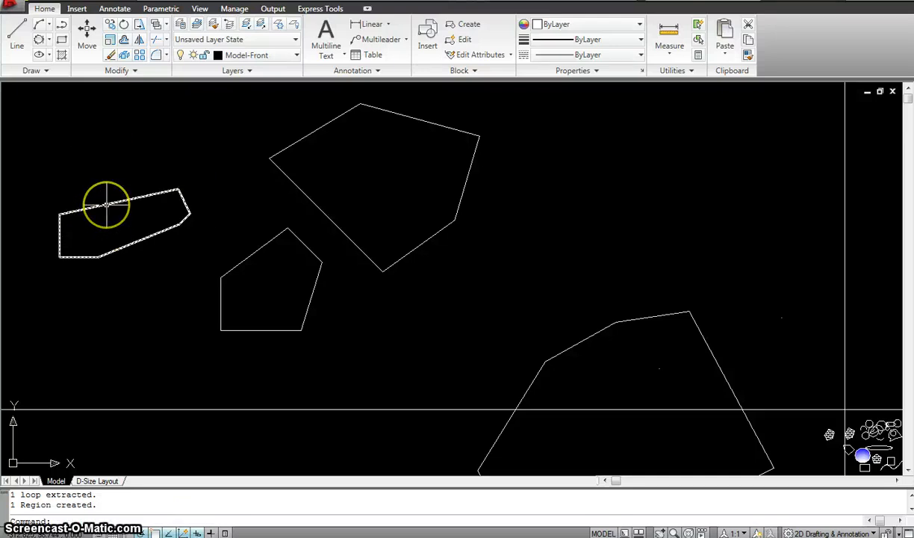
left_click(51, 75)
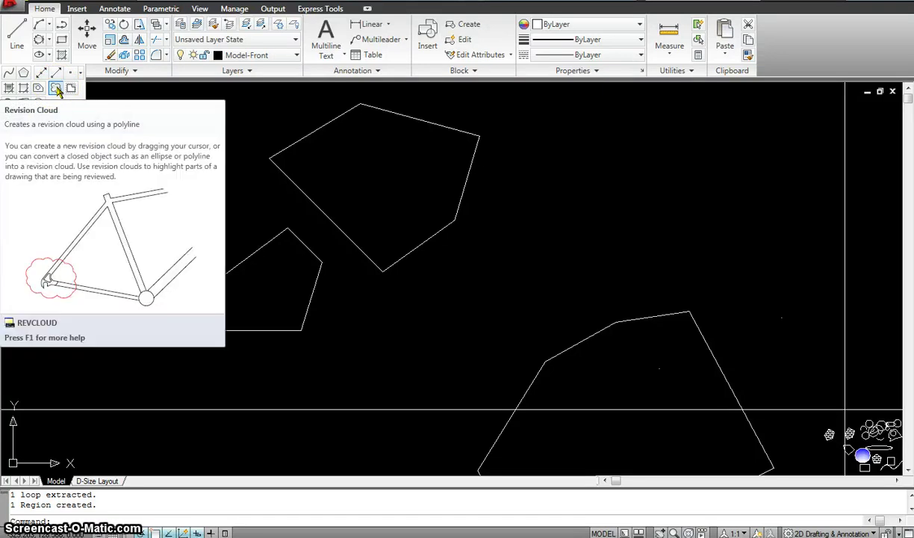
- Draw a small revision cloud at the left outline's corner
left_click(56, 89)
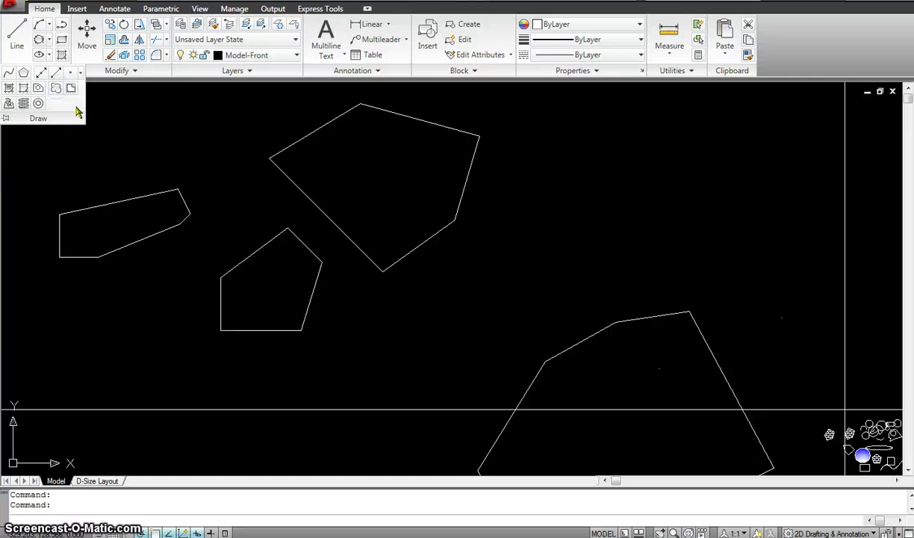
left_click(180, 160)
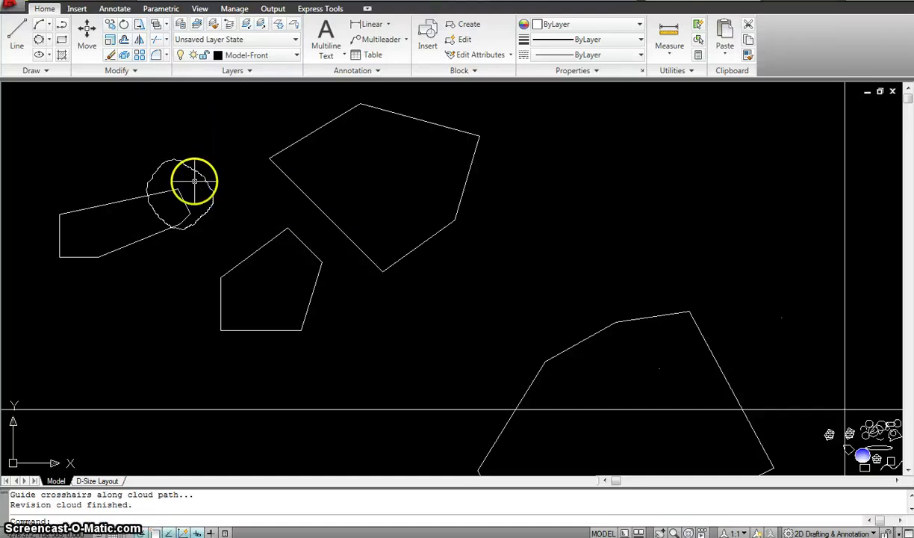
scroll(183, 190, "up", 2)
scroll(174, 198, "up", 2)
scroll(208, 186, "down", 5)
scroll(219, 199, "down", 2)
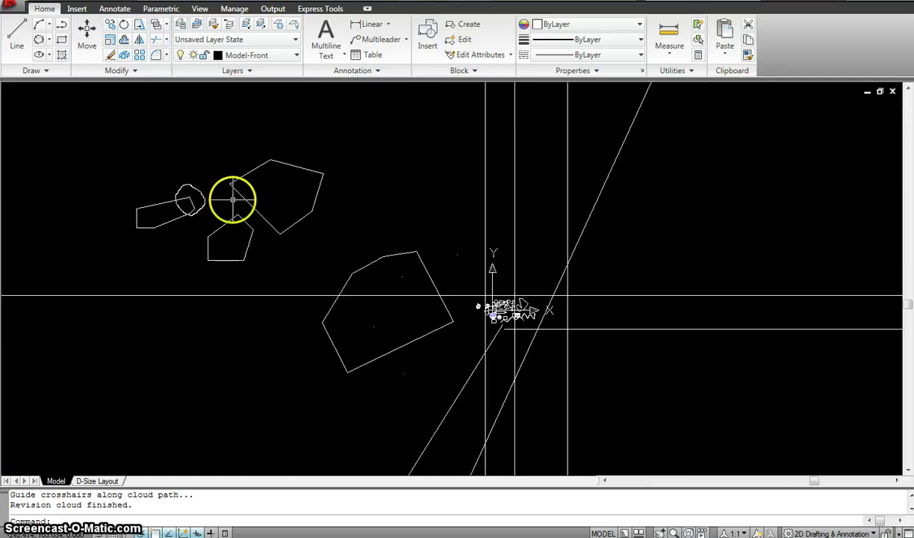
- Draw a large revision cloud around the shape cluster with its arc direction reversed
left_click(32, 73)
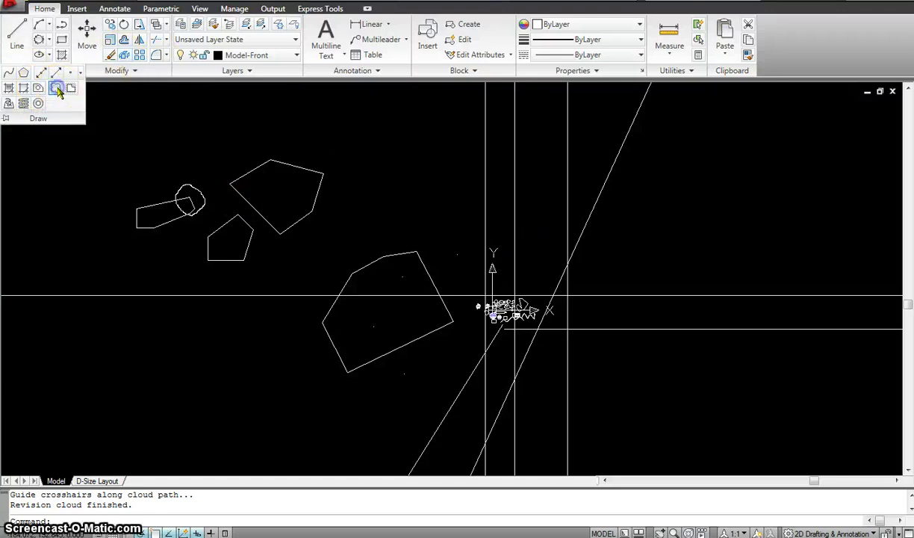
left_click(55, 87)
scroll(470, 273, "up", 4)
left_click(483, 295)
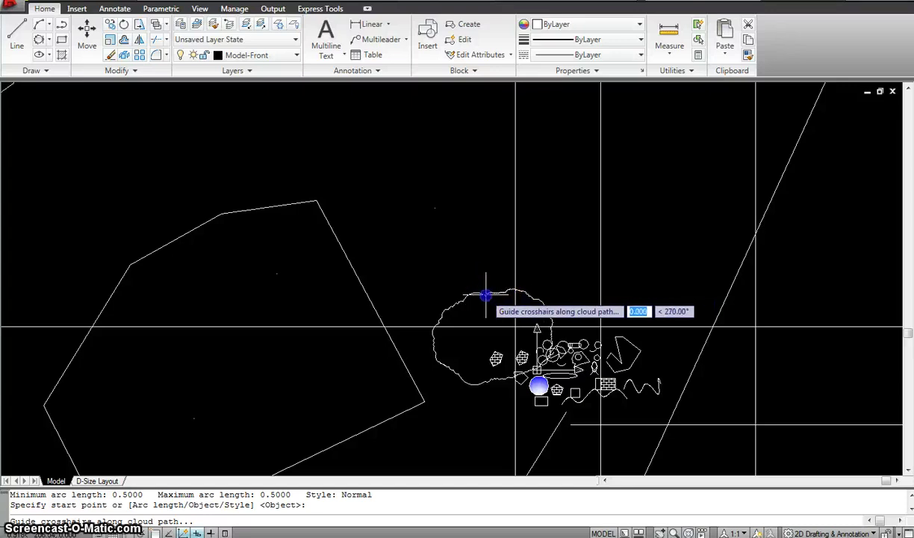
left_click(488, 285)
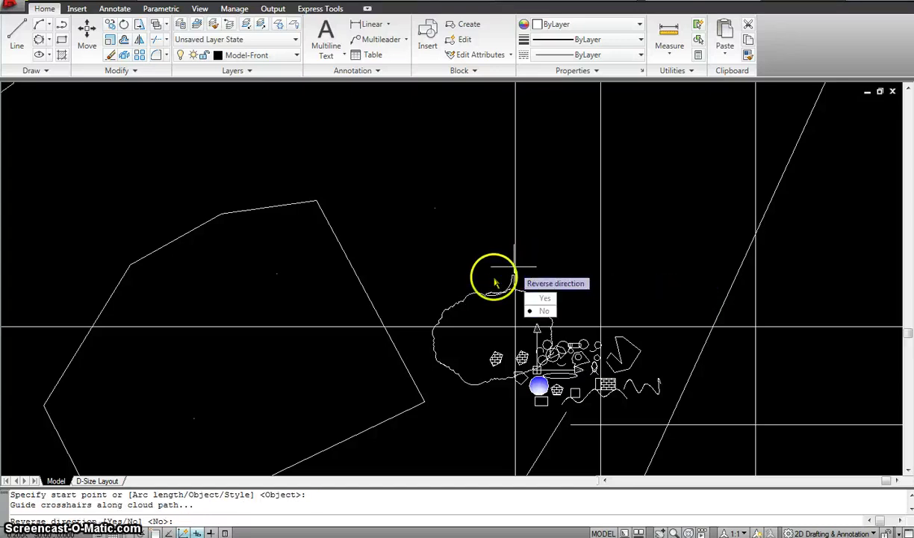
left_click(541, 298)
middle_click_drag(545, 277, 389, 58)
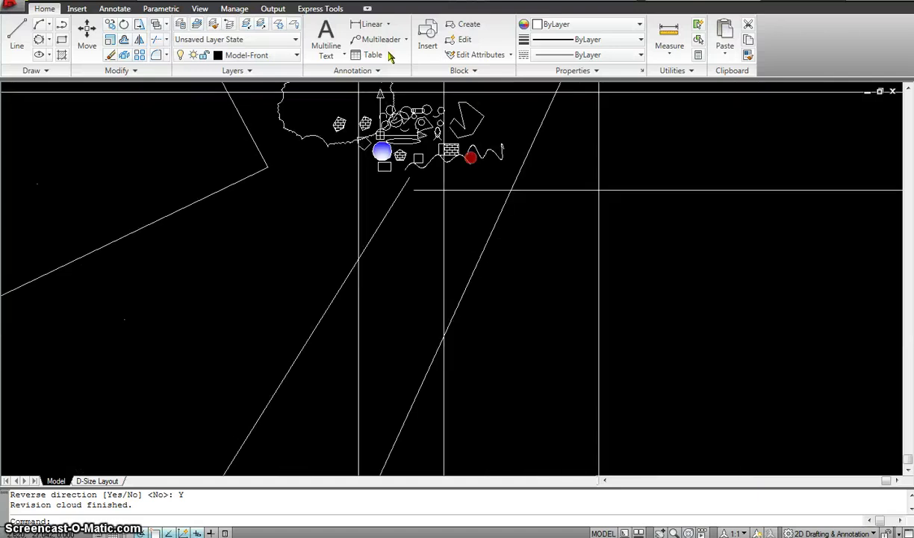
scroll(399, 120, "up", 6)
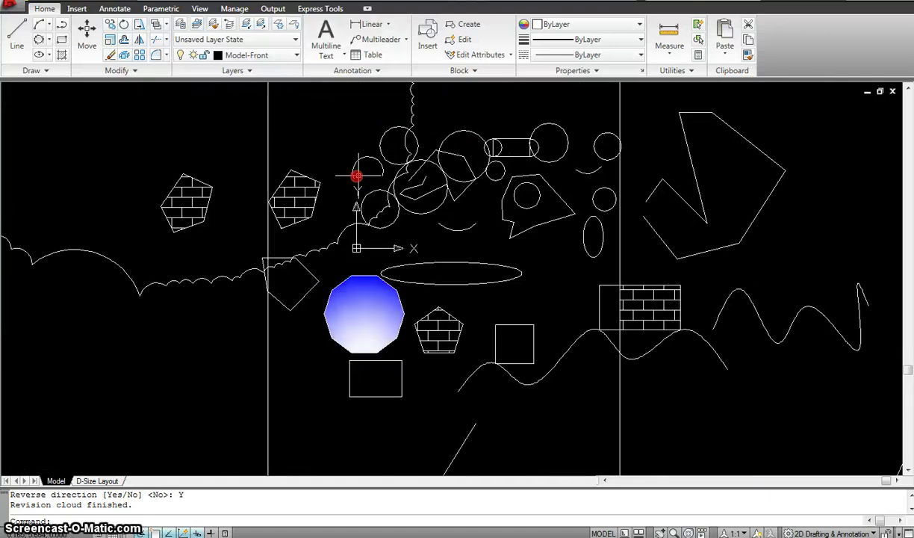
scroll(309, 179, "down", 6)
middle_click_drag(309, 179, 307, 204)
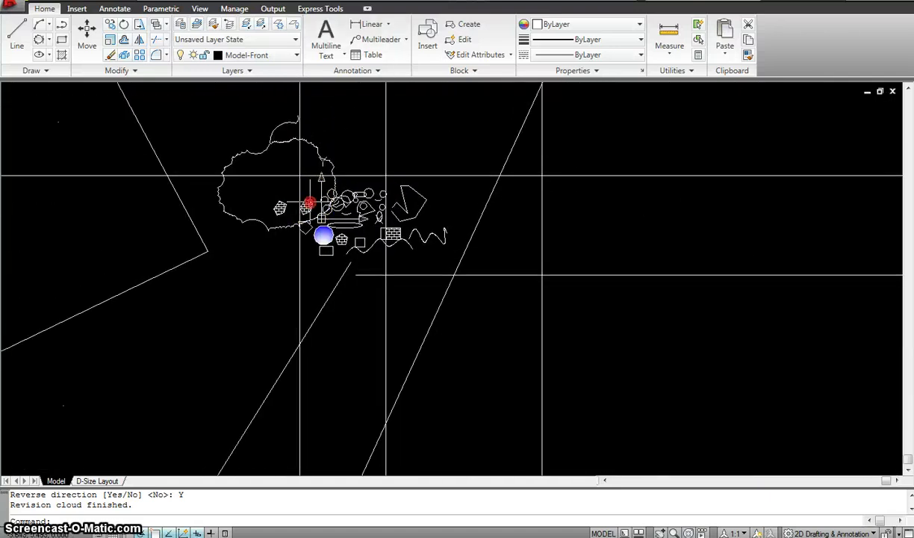
left_click(51, 71)
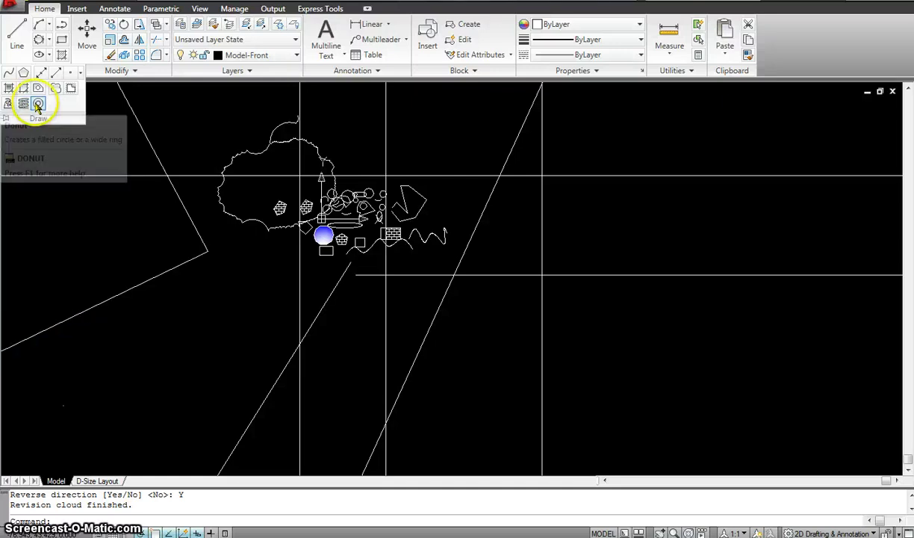
- Start the Donut tool with inside diameter 5 and outside diameter 15
left_click(38, 103)
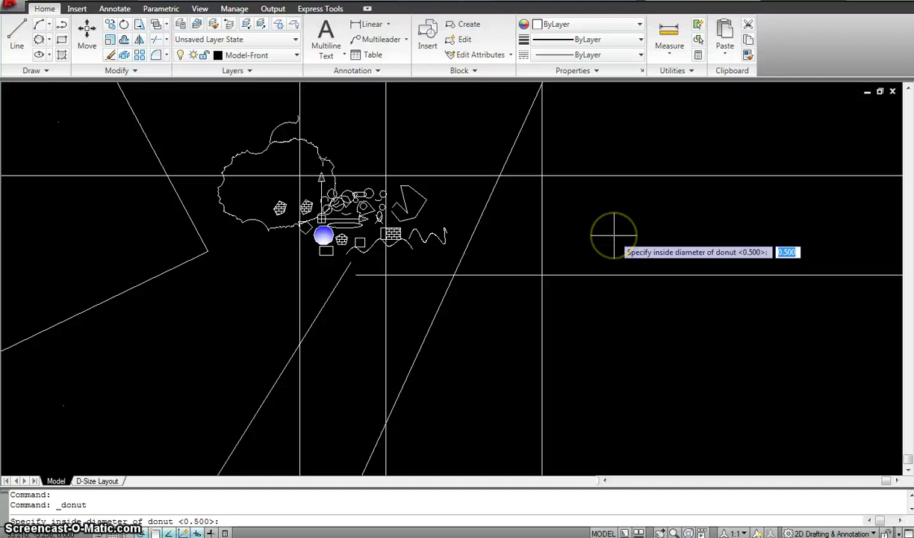
scroll(442, 192, "up", 5)
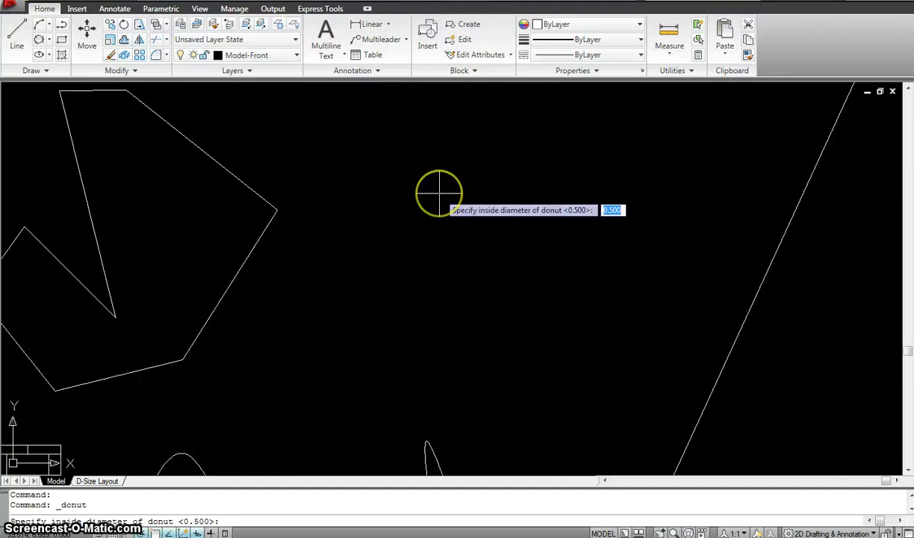
scroll(439, 193, "down", 2)
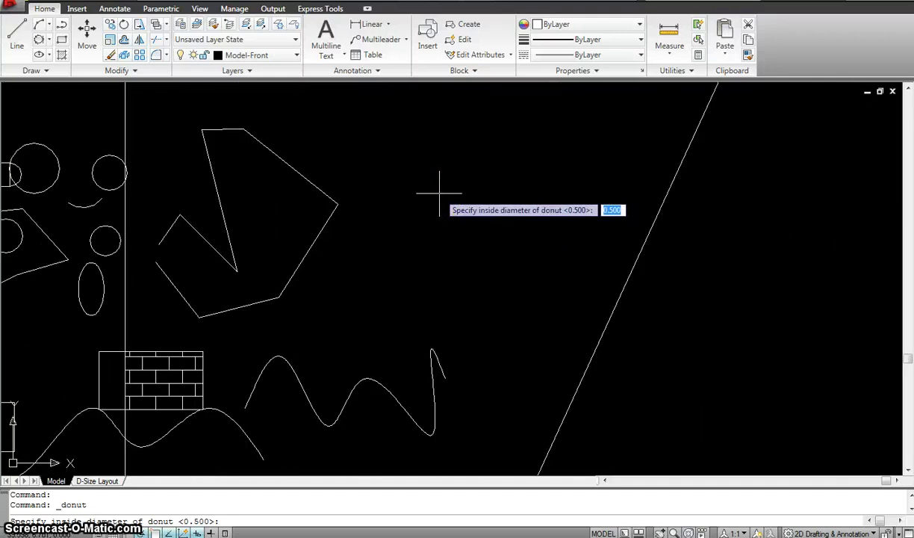
left_click(425, 213)
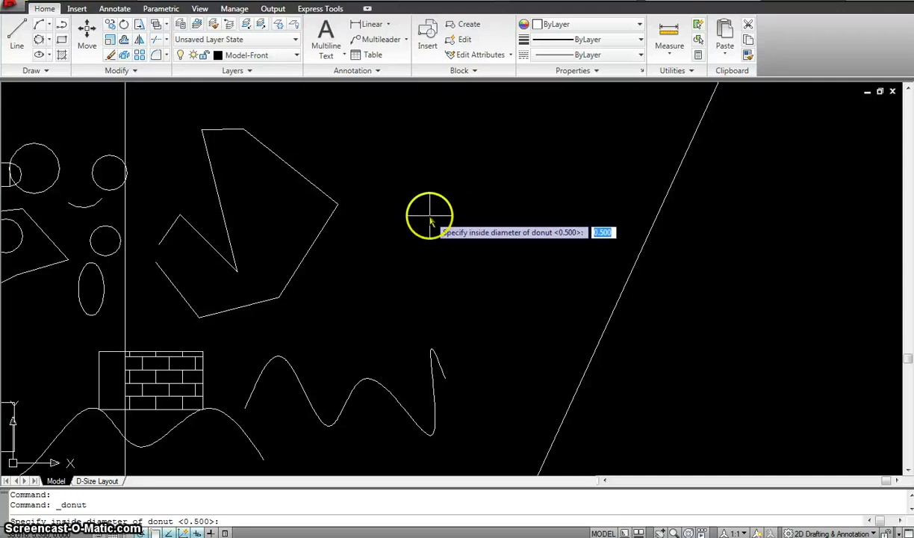
key("Return")
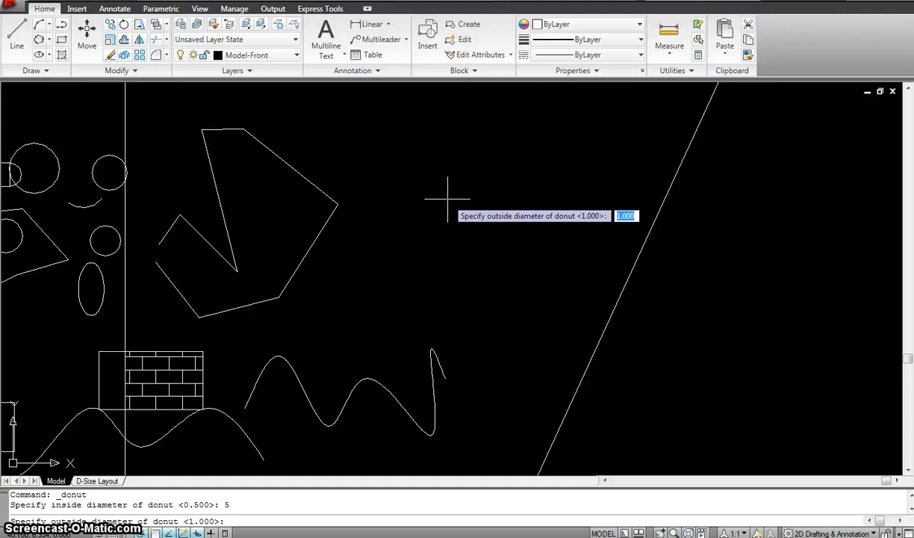
type("15")
key("Return")
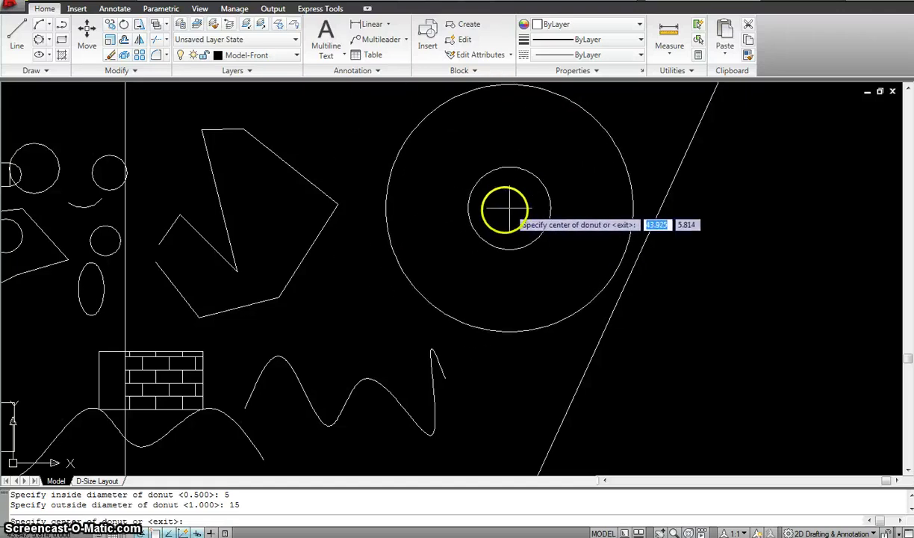
- Place four white filled donuts to the right of the shapes
left_click(505, 211)
scroll(601, 245, "down", 4)
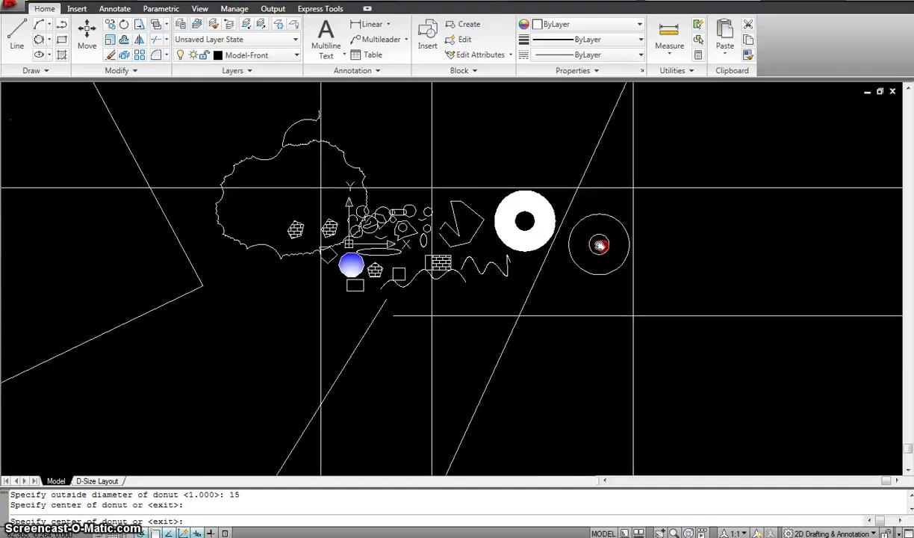
left_click(663, 227)
left_click(604, 270)
left_click(537, 146)
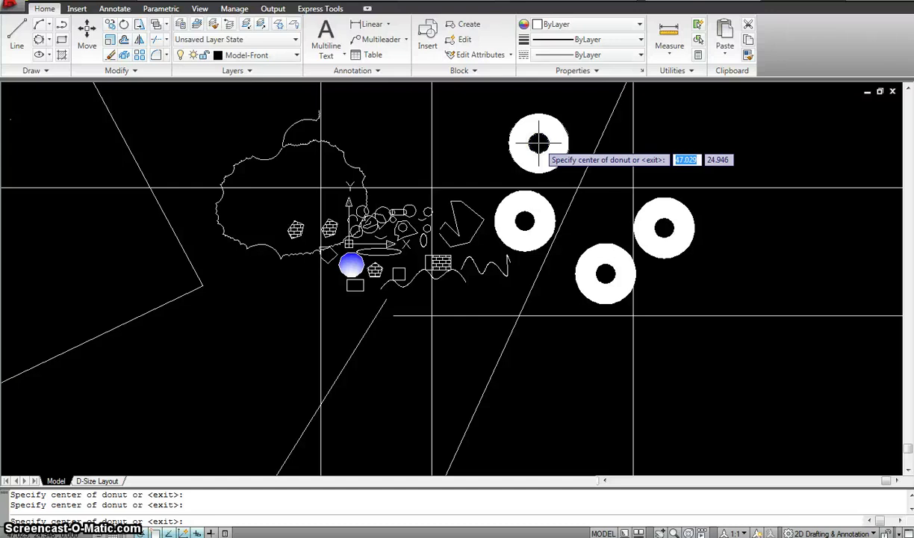
key("Escape")
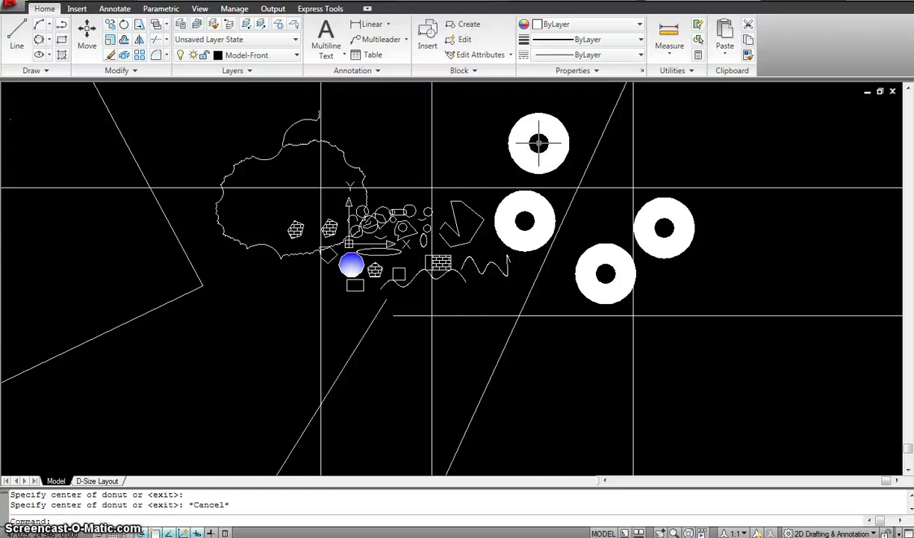
- Crossing-select the top donut and erase it, leaving three donuts
left_click(585, 107)
left_click(540, 132)
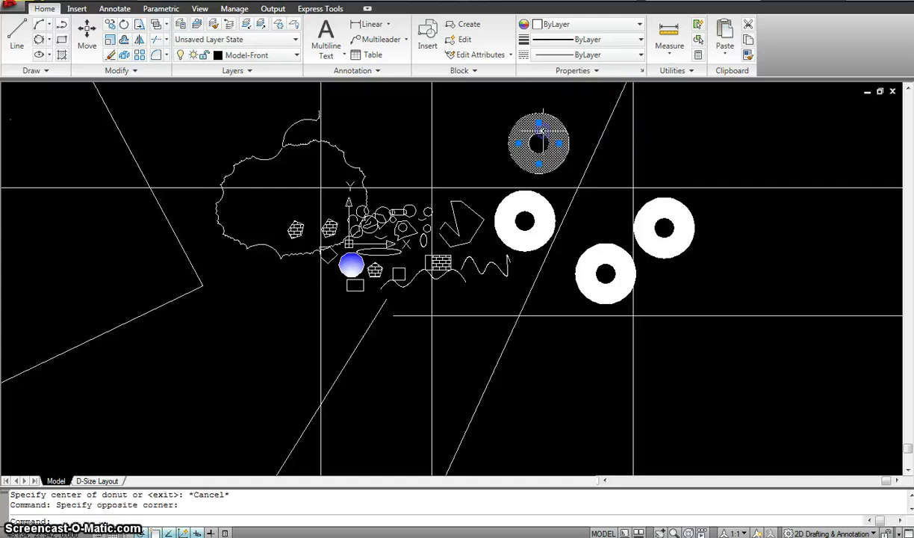
key("Delete")
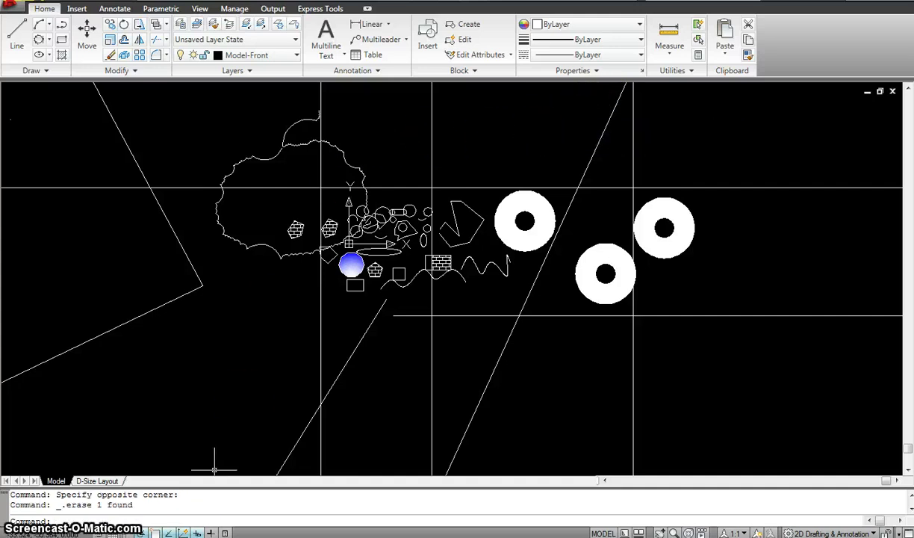